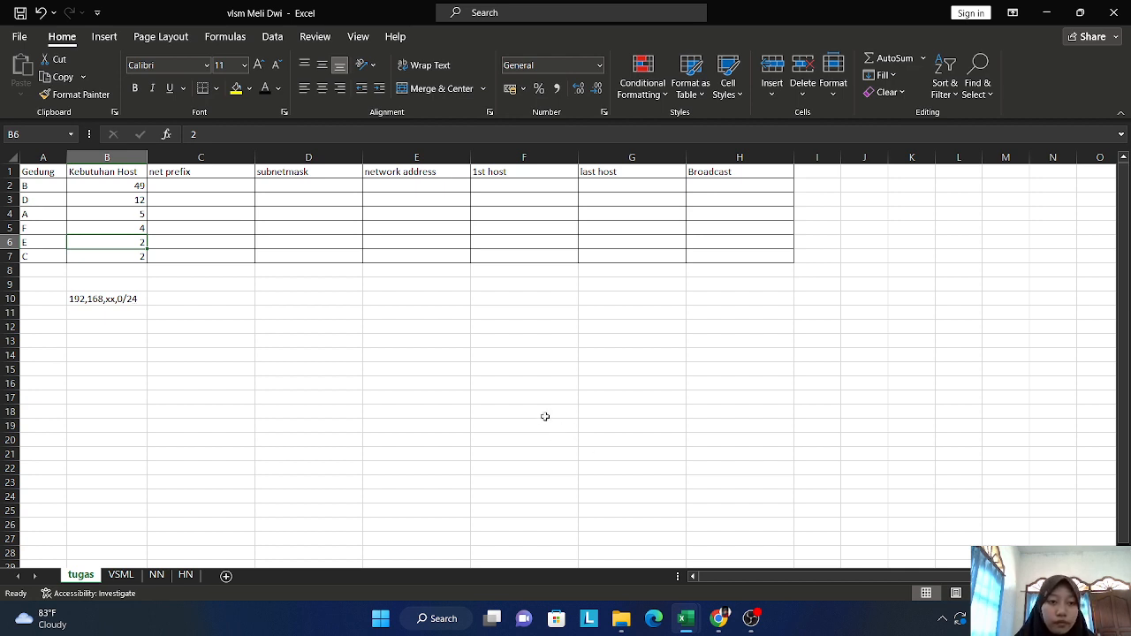
# Step: Return to the VLSM workbook and open its VSML sheet
pyautogui.moveTo(682, 621)
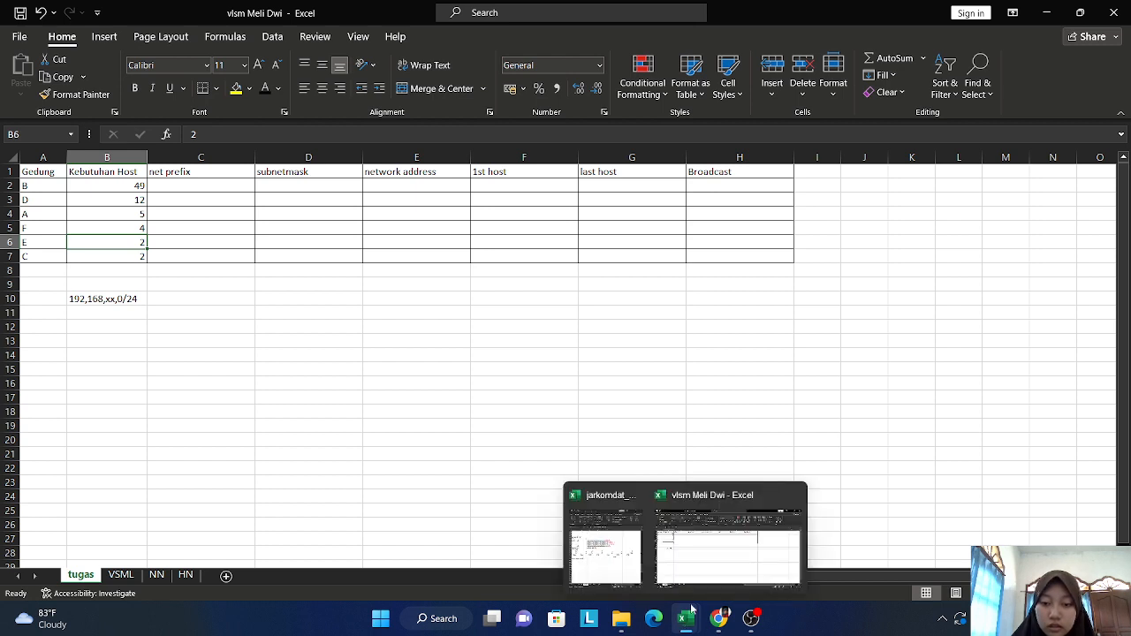
pyautogui.click(700, 553)
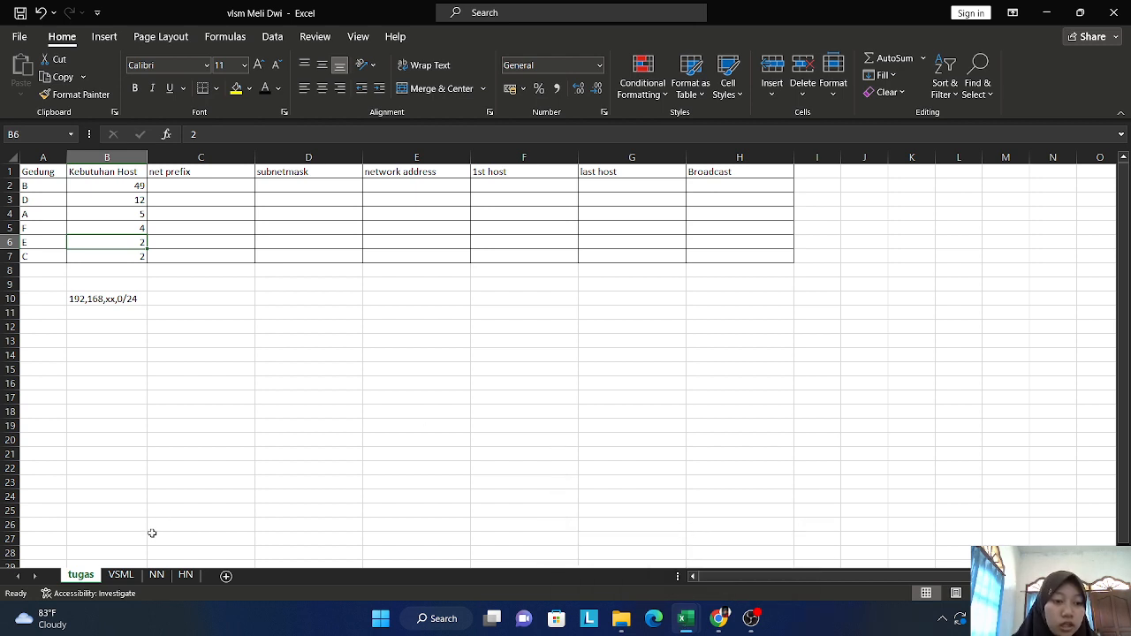
pyautogui.click(120, 574)
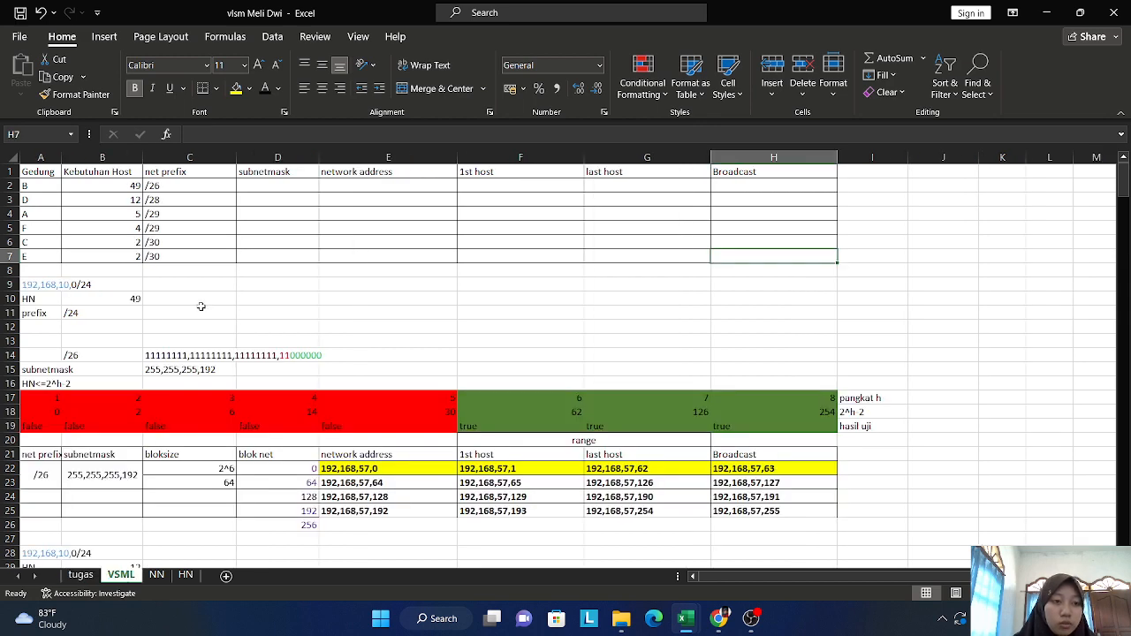
# Step: Examine the worked /26 subnet calculation for 49 hosts, including its highlighted network address, host range and broadcast row
pyautogui.scroll(-1, 201, 306)
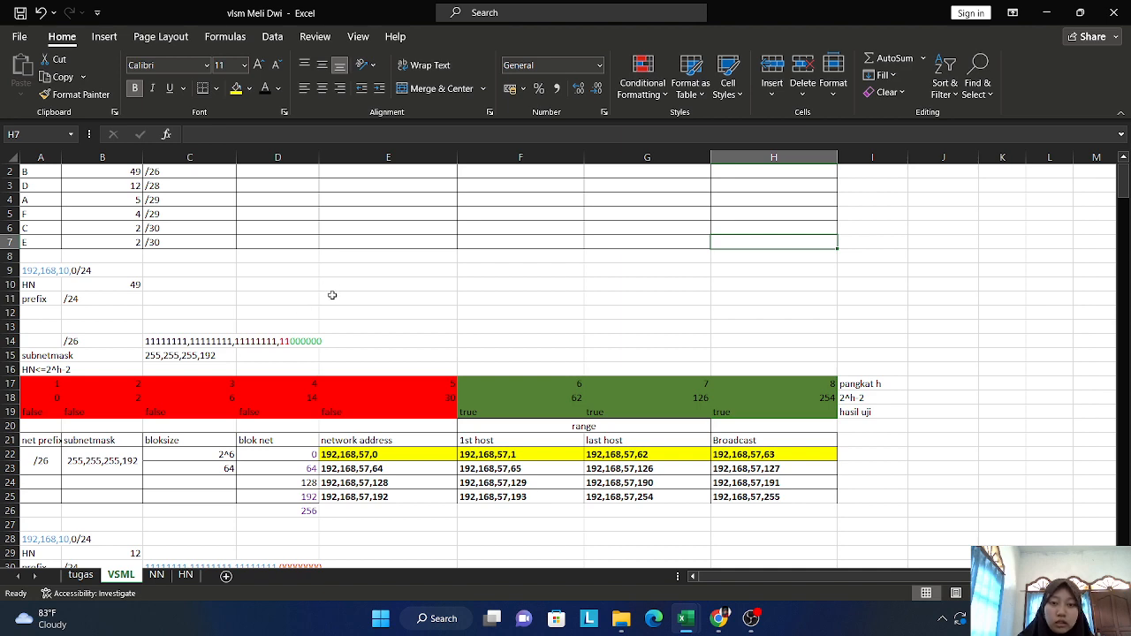
pyautogui.scroll(-1, 442, 308)
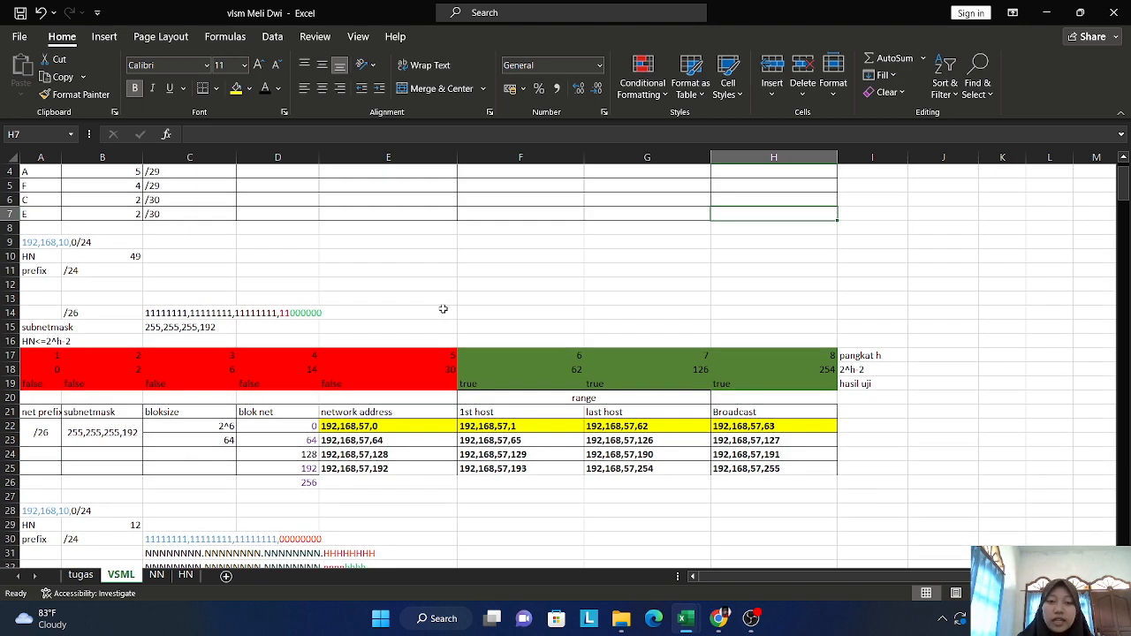
pyautogui.scroll(-1, 443, 321)
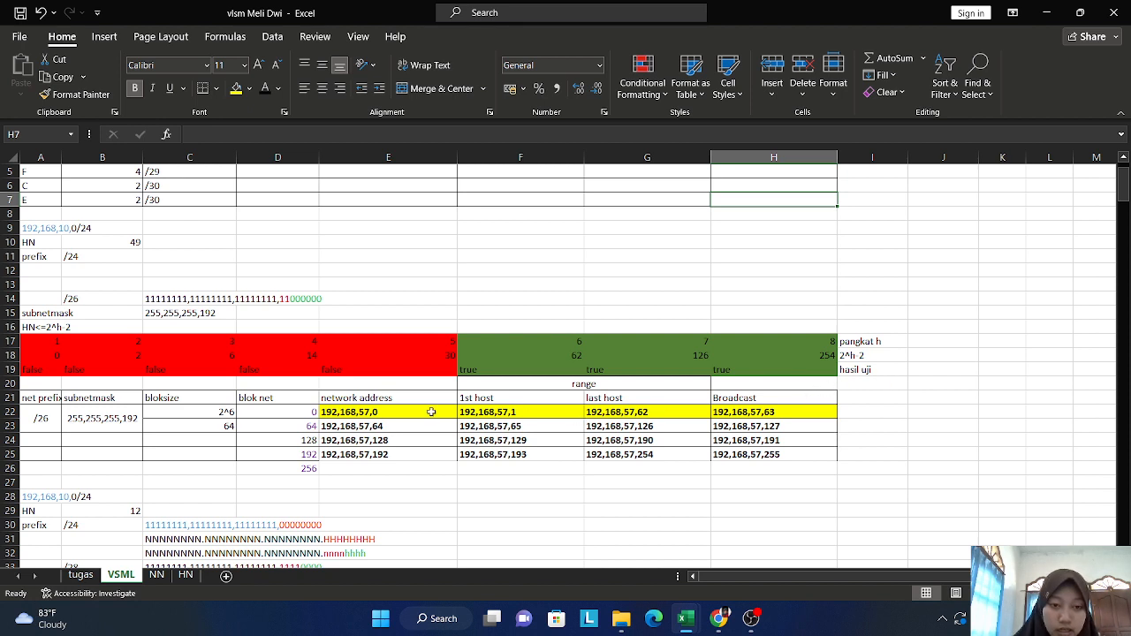
pyautogui.click(352, 413)
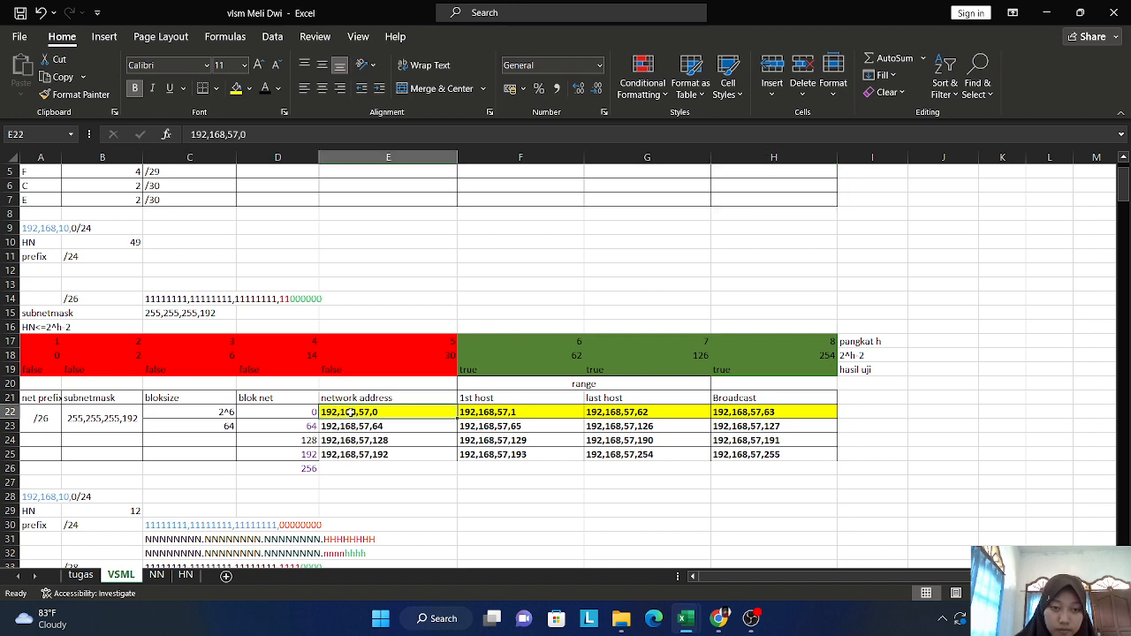
pyautogui.moveTo(352, 412); pyautogui.dragTo(882, 421)
pyautogui.click(882, 421)
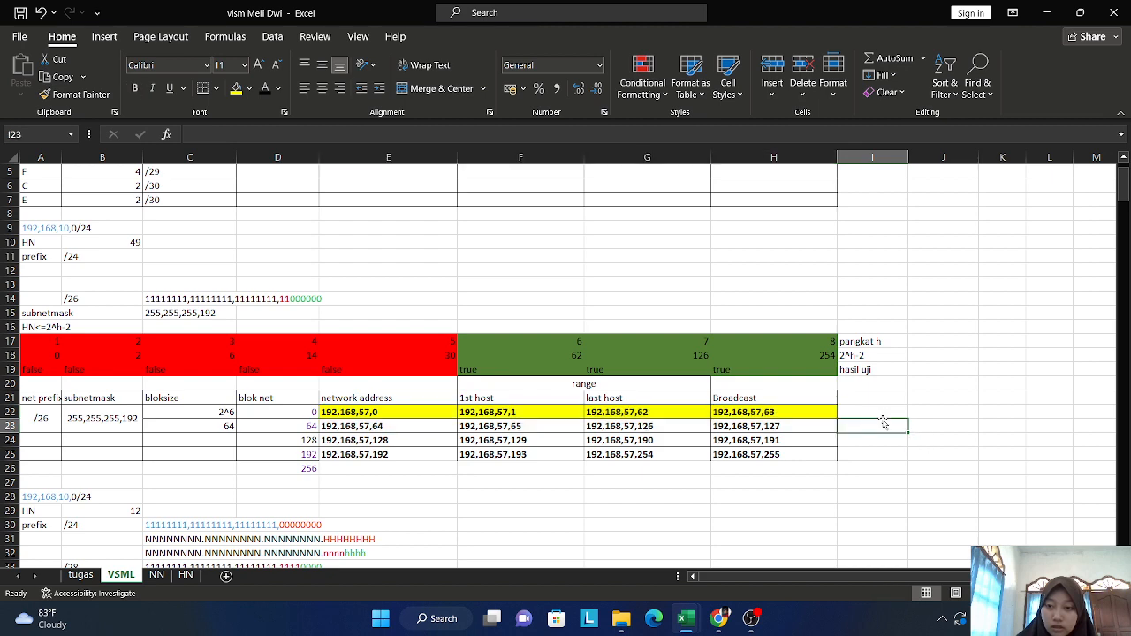
pyautogui.click(825, 413)
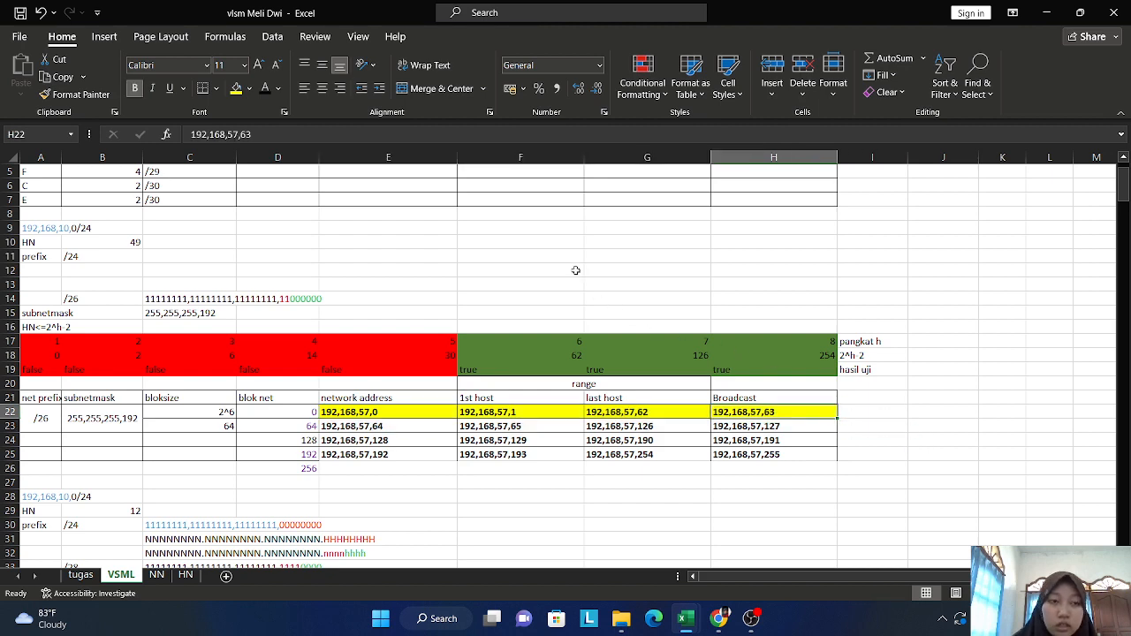
# Step: Enter 192,168,57,0 as Gedung B's network address and fill the series across its 1st host, last host and Broadcast cells
pyautogui.scroll(2, 575, 270)
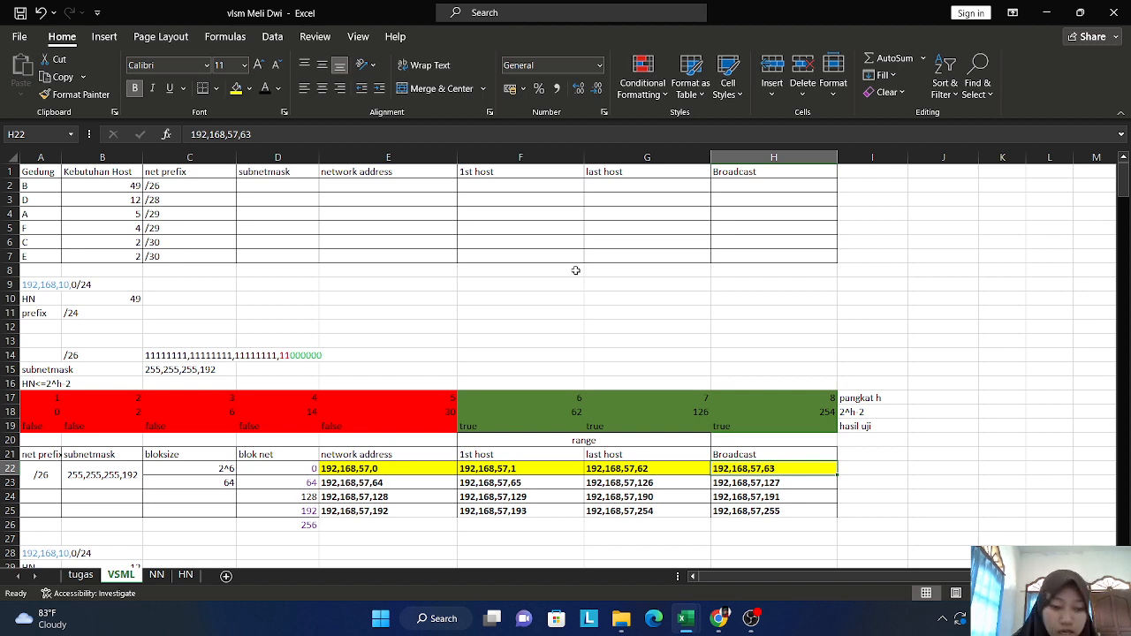
pyautogui.click(348, 185)
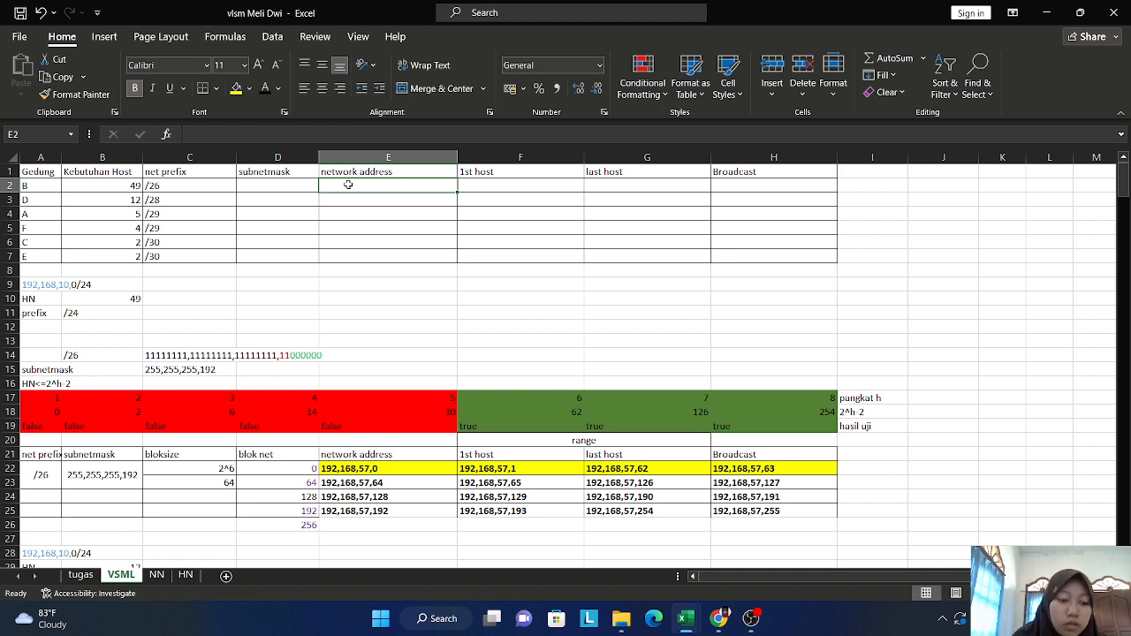
pyautogui.write('19')
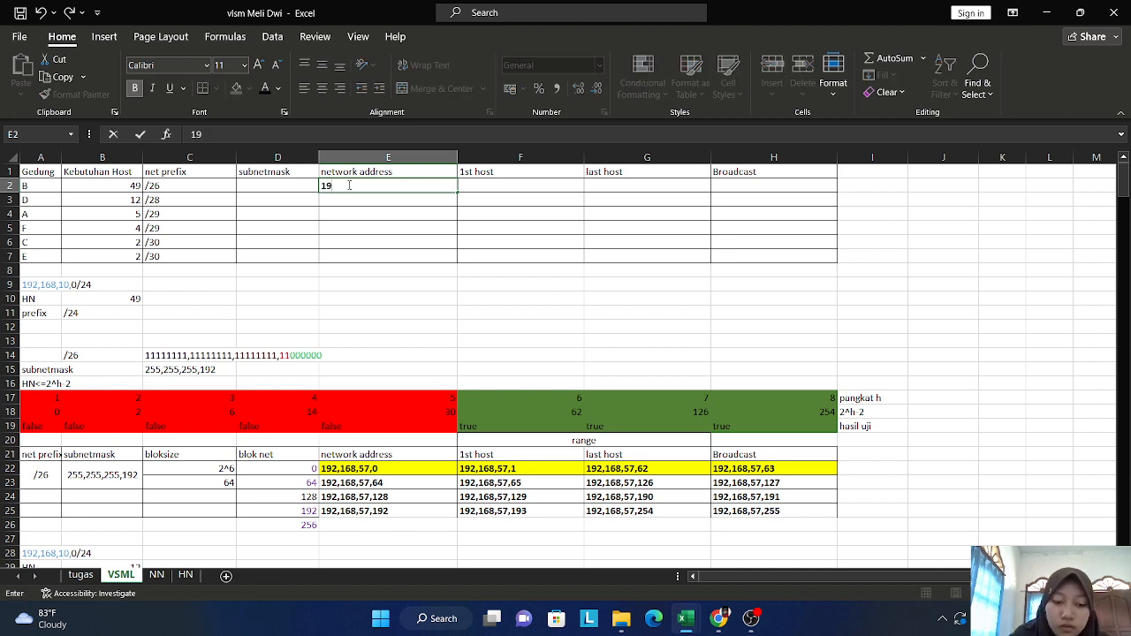
pyautogui.write('2,1')
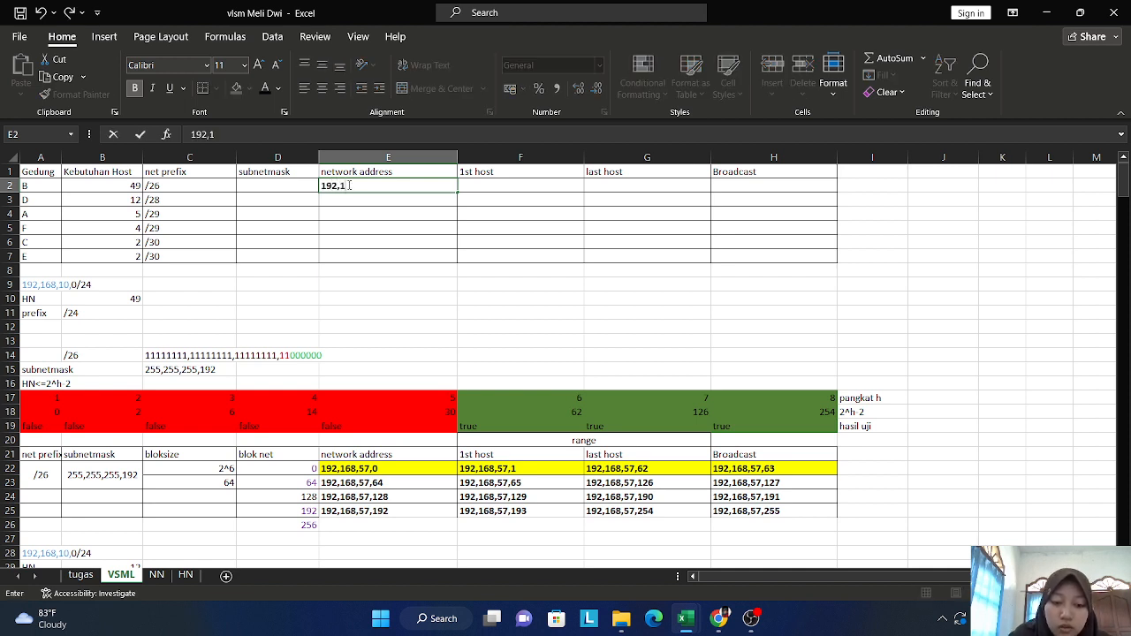
pyautogui.write('68')
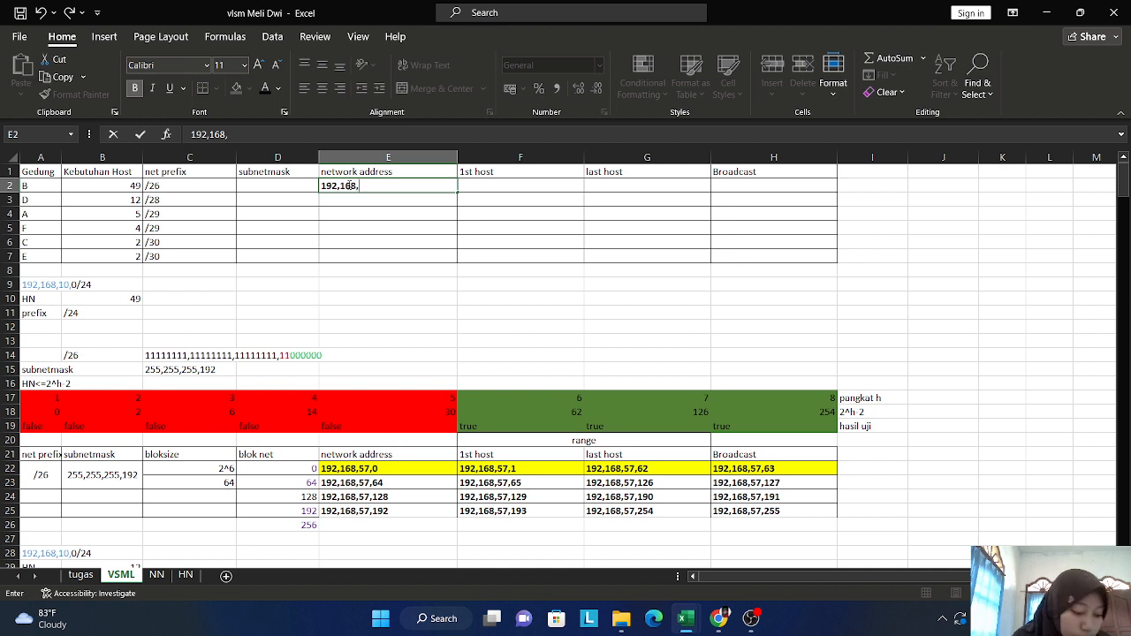
pyautogui.write(',')
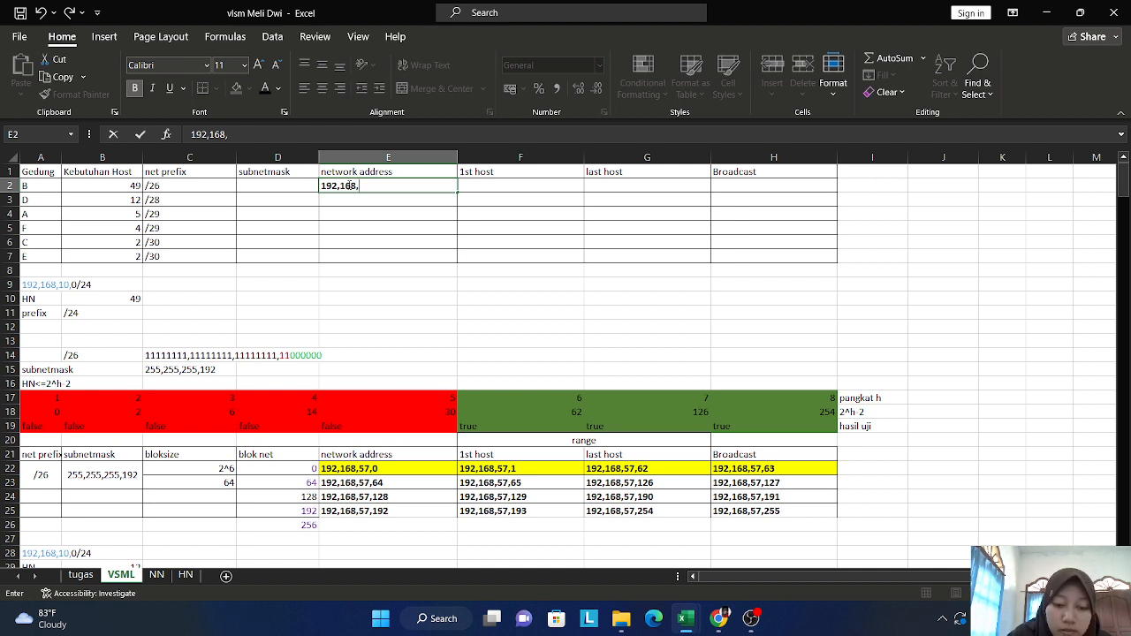
pyautogui.write('57,0')
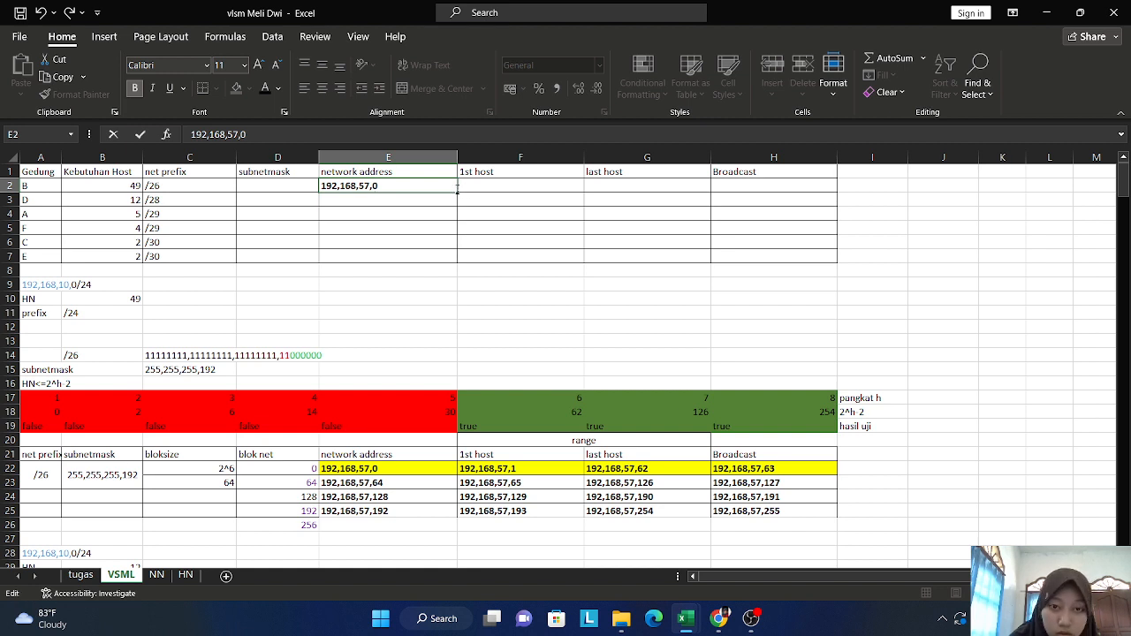
pyautogui.moveTo(458, 192); pyautogui.dragTo(679, 193)
pyautogui.moveTo(767, 194); pyautogui.dragTo(836, 191)
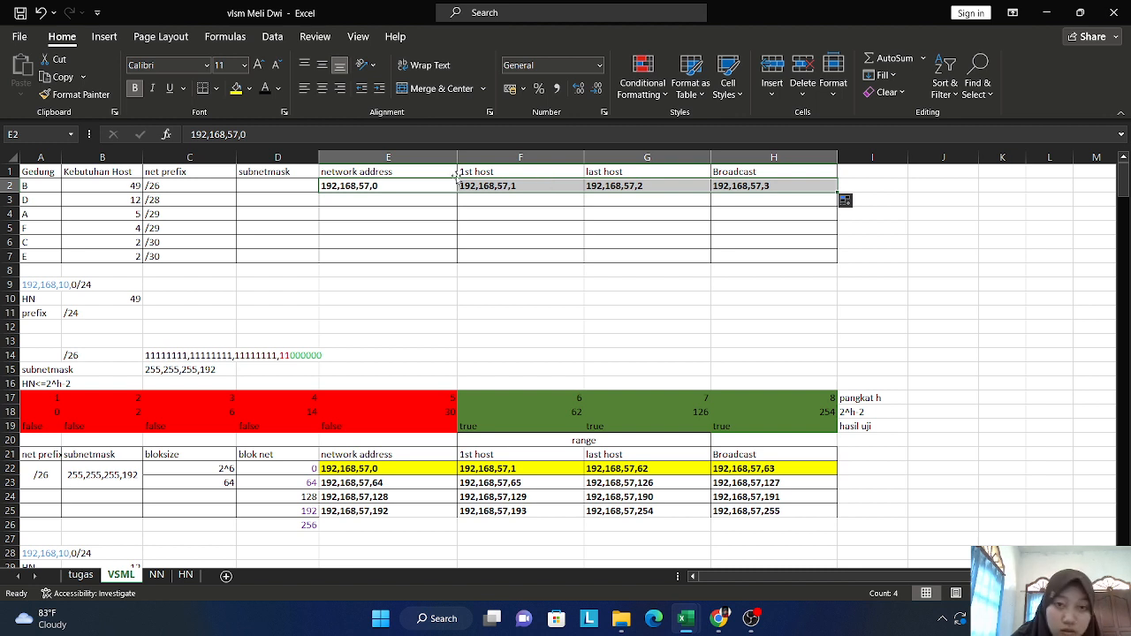
pyautogui.click(519, 186)
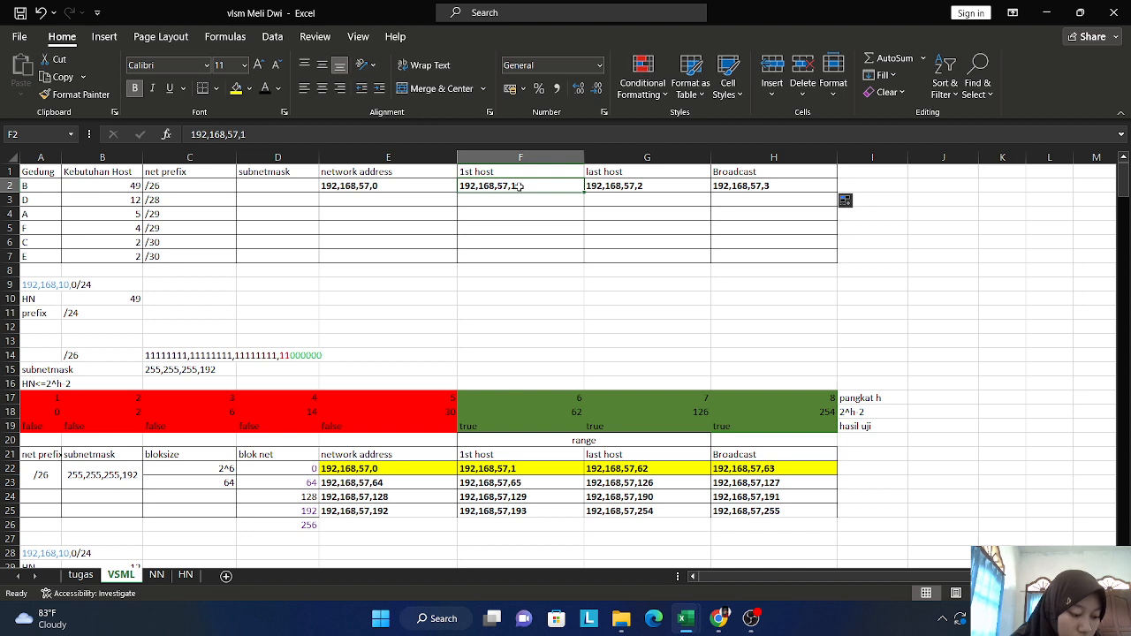
# Step: Change Gedung B's last host to 192,168,57,62 and its Broadcast address to 192,168,57,63
pyautogui.doubleClick(647, 186)
pyautogui.press('BackSpace')
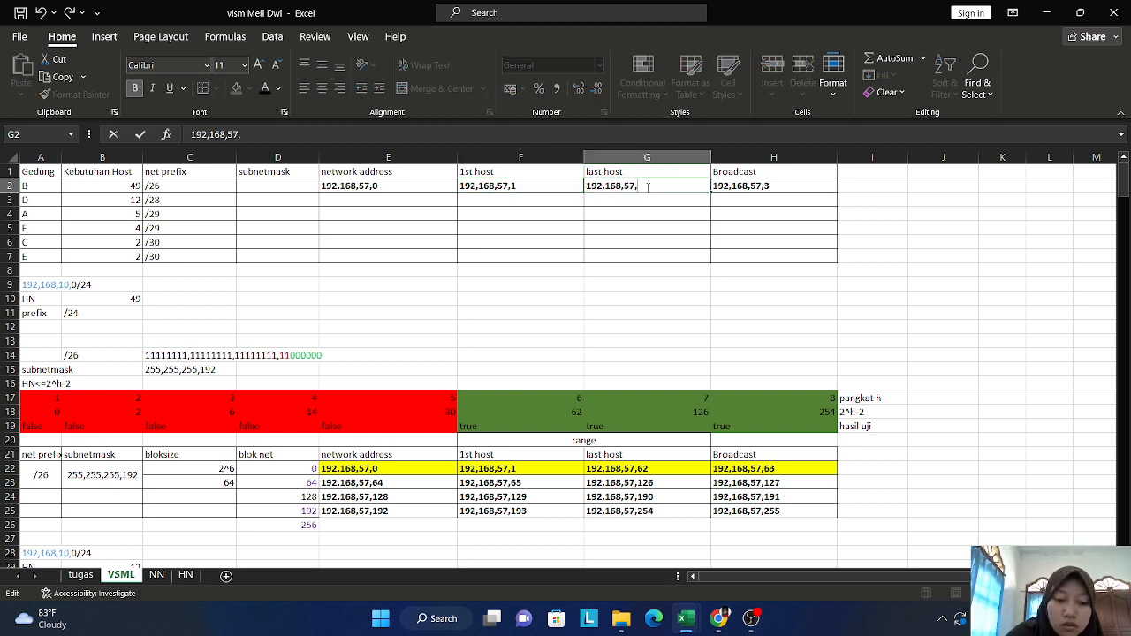
pyautogui.write('62')
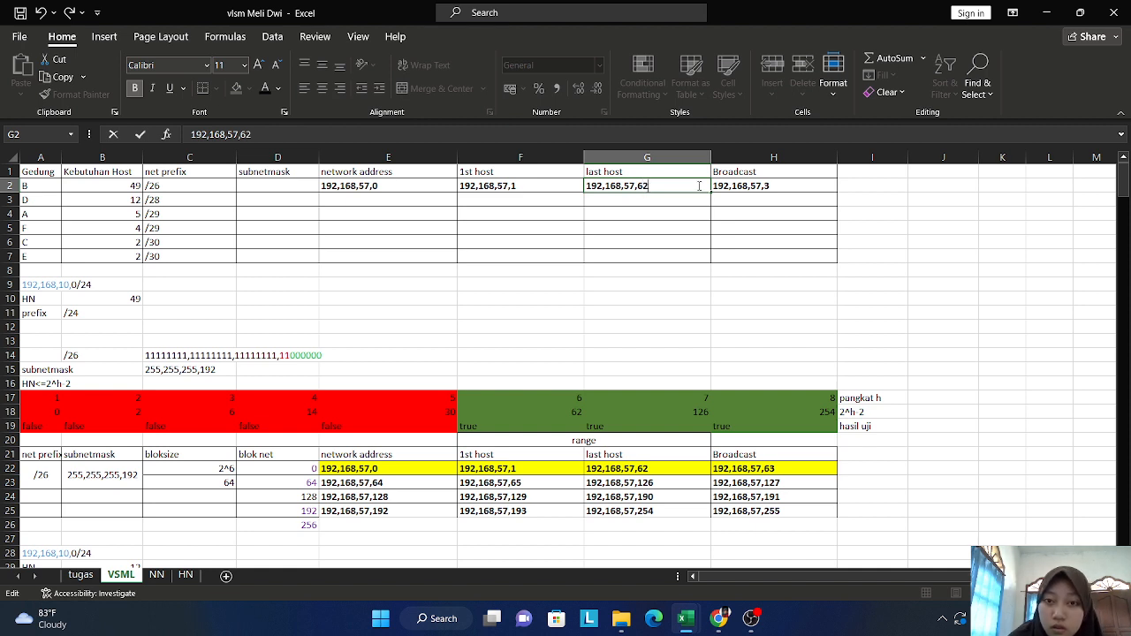
pyautogui.doubleClick(774, 186)
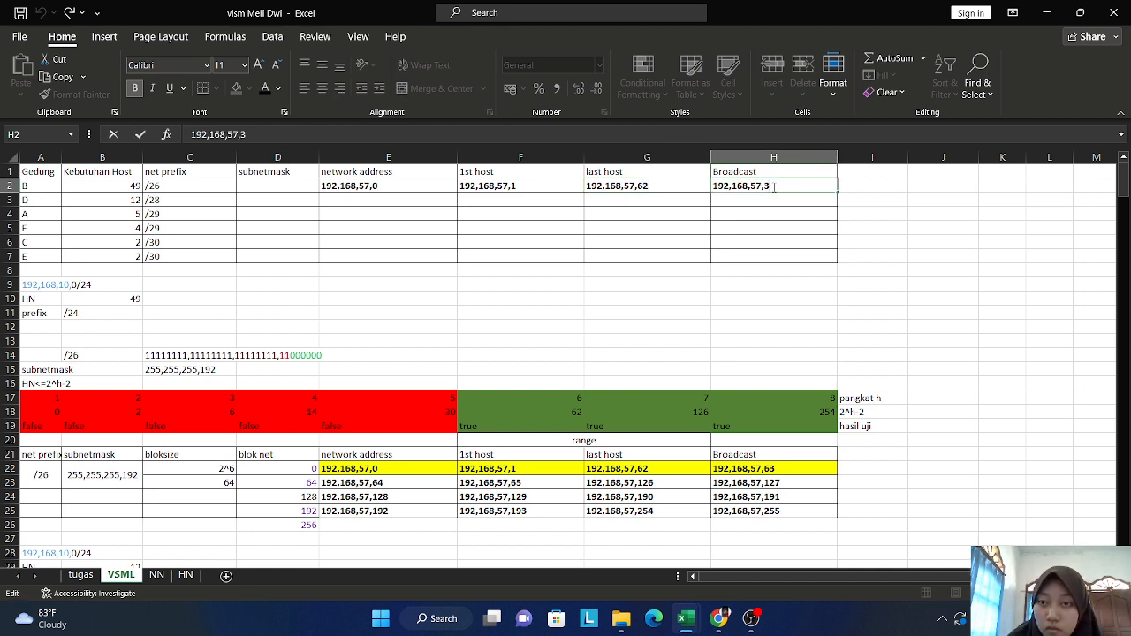
pyautogui.press('BackSpace')
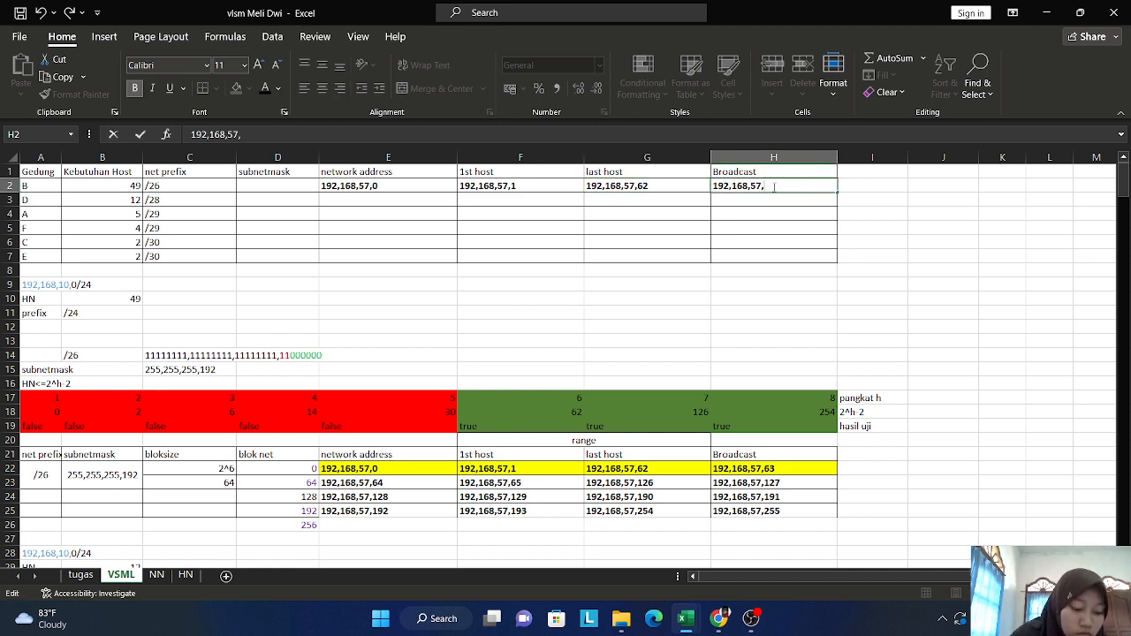
pyautogui.write('6')
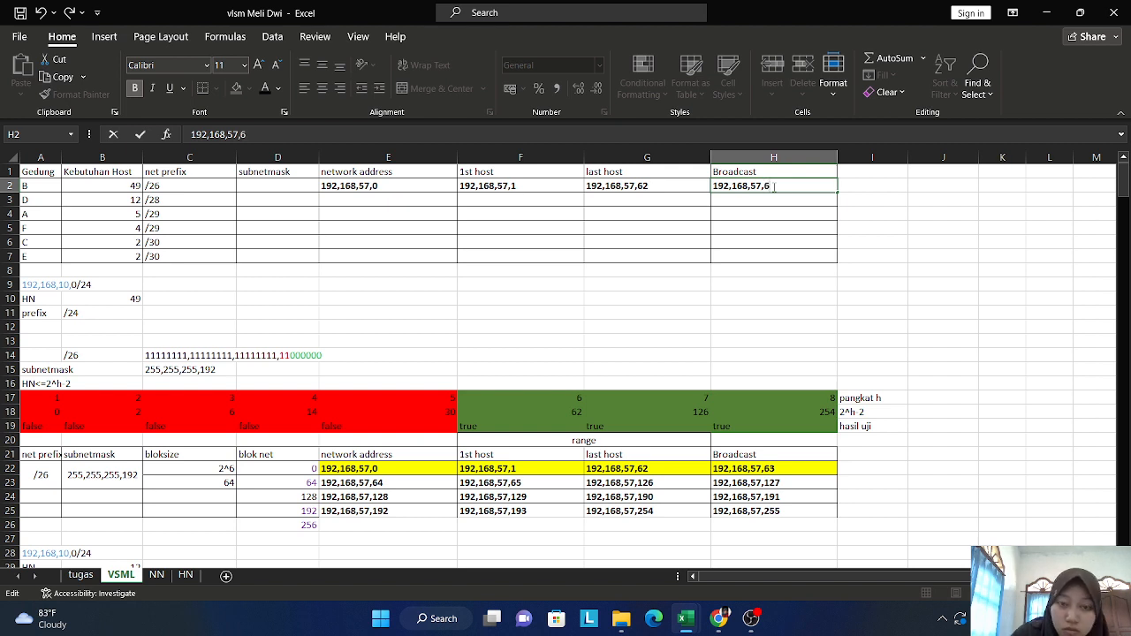
pyautogui.write('3')
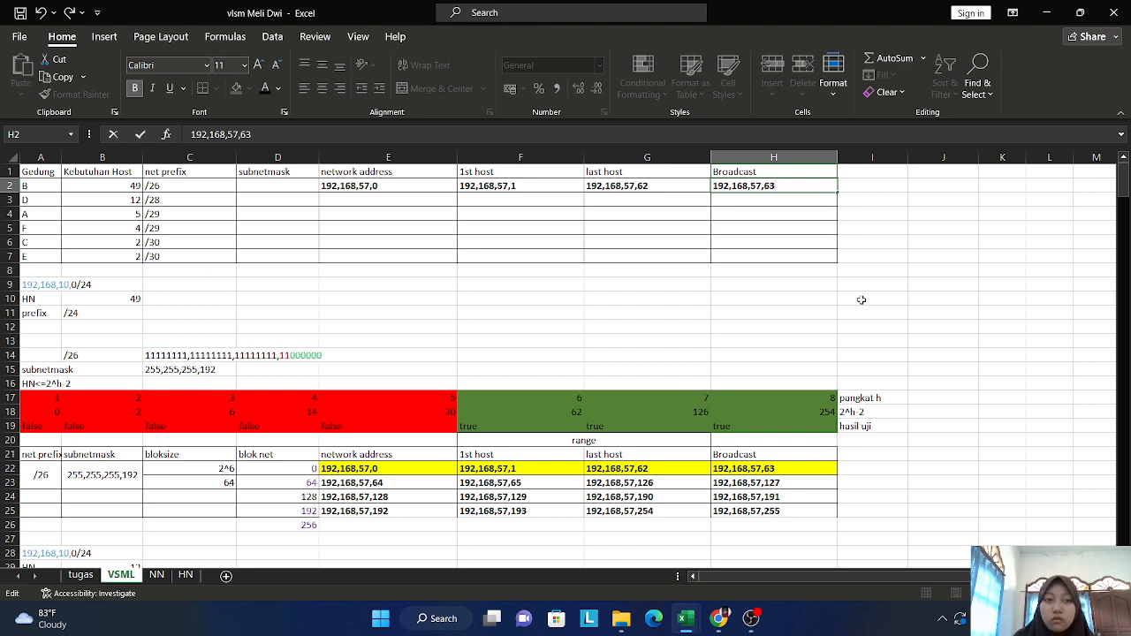
# Step: Enter 255,255,255,192 as Gedung B's subnetmask in the summary table
pyautogui.scroll(-1, 862, 299)
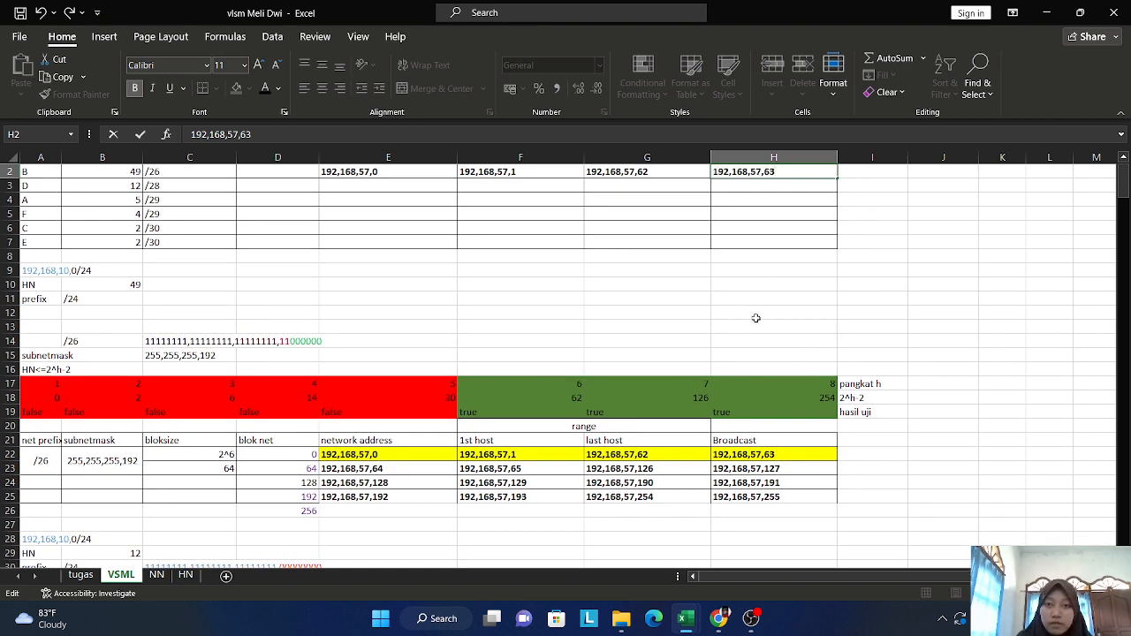
pyautogui.scroll(-2, 755, 318)
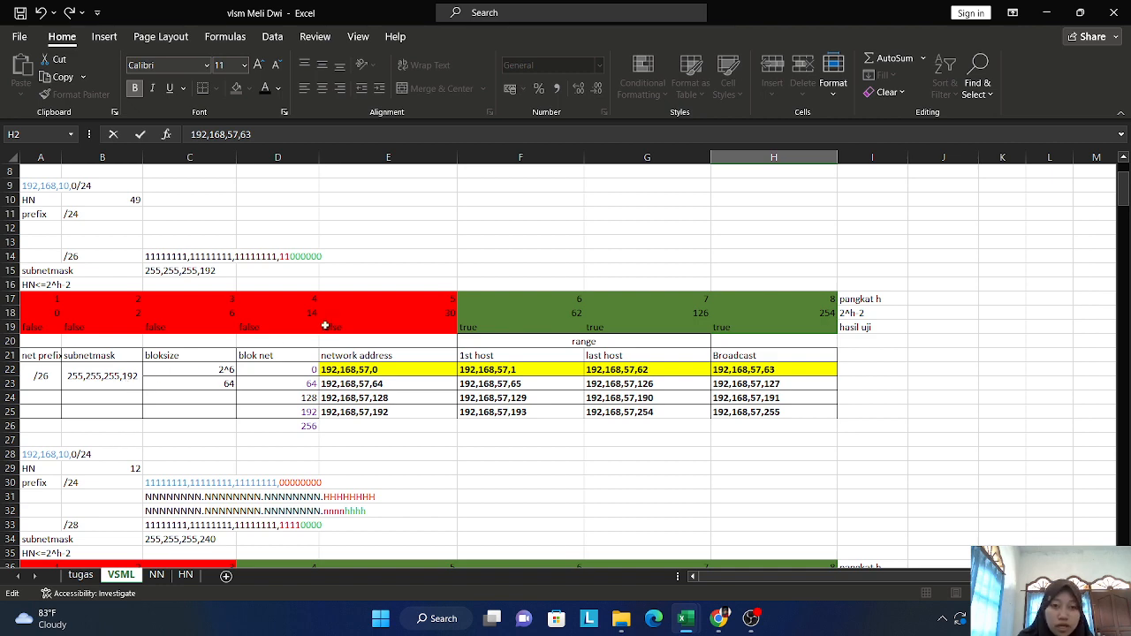
pyautogui.scroll(3, 371, 257)
pyautogui.scroll(-1, 371, 258)
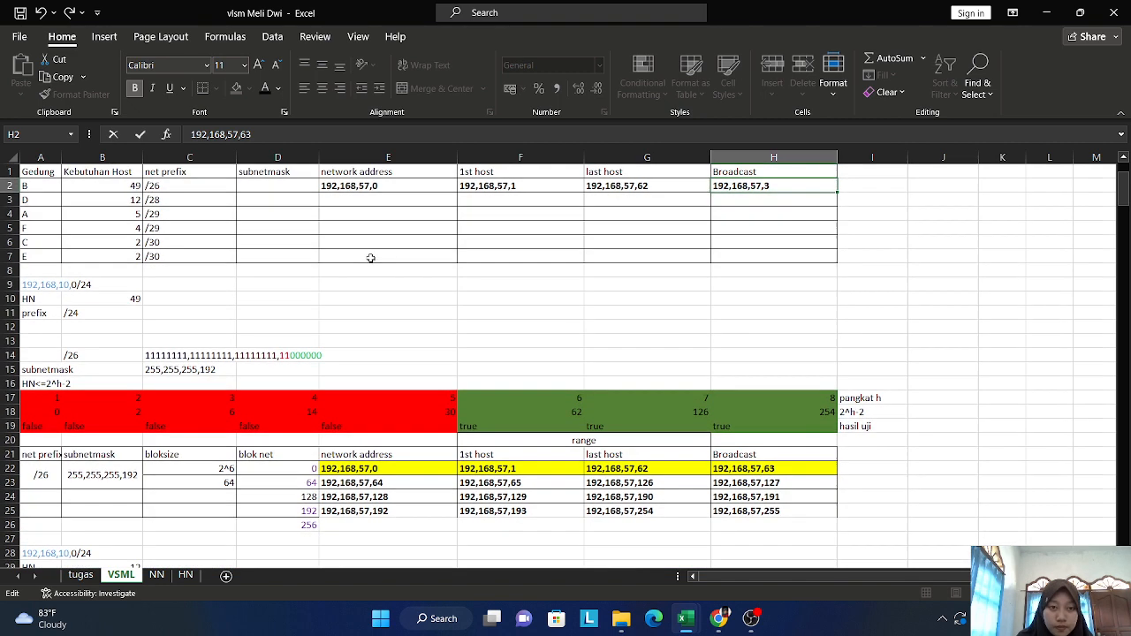
pyautogui.click(262, 183)
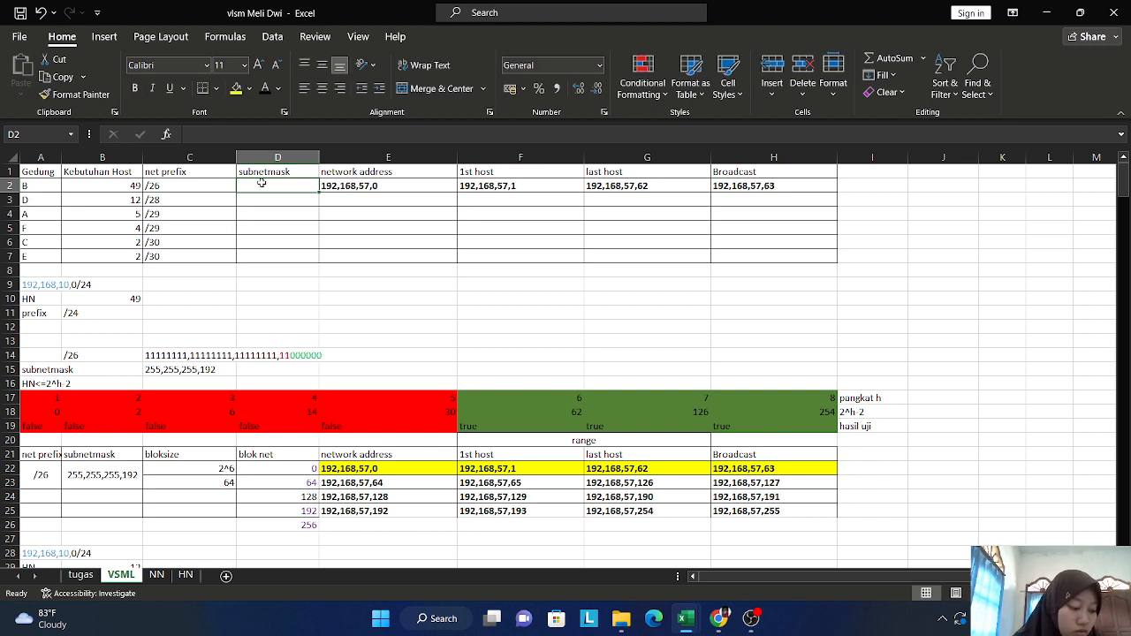
pyautogui.write('2')
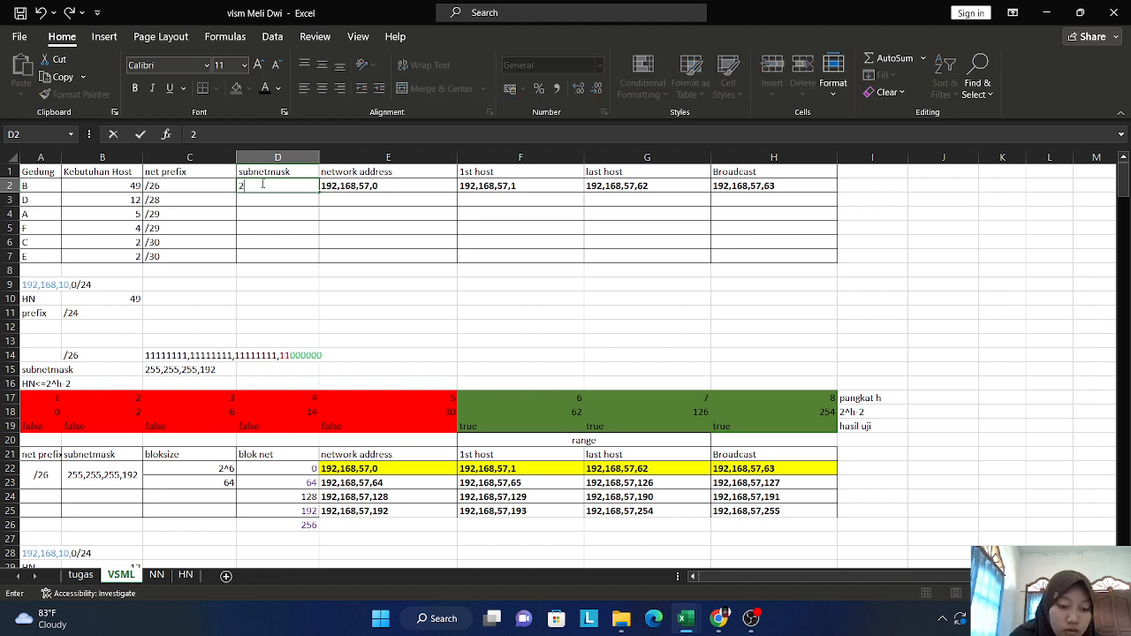
pyautogui.write('55')
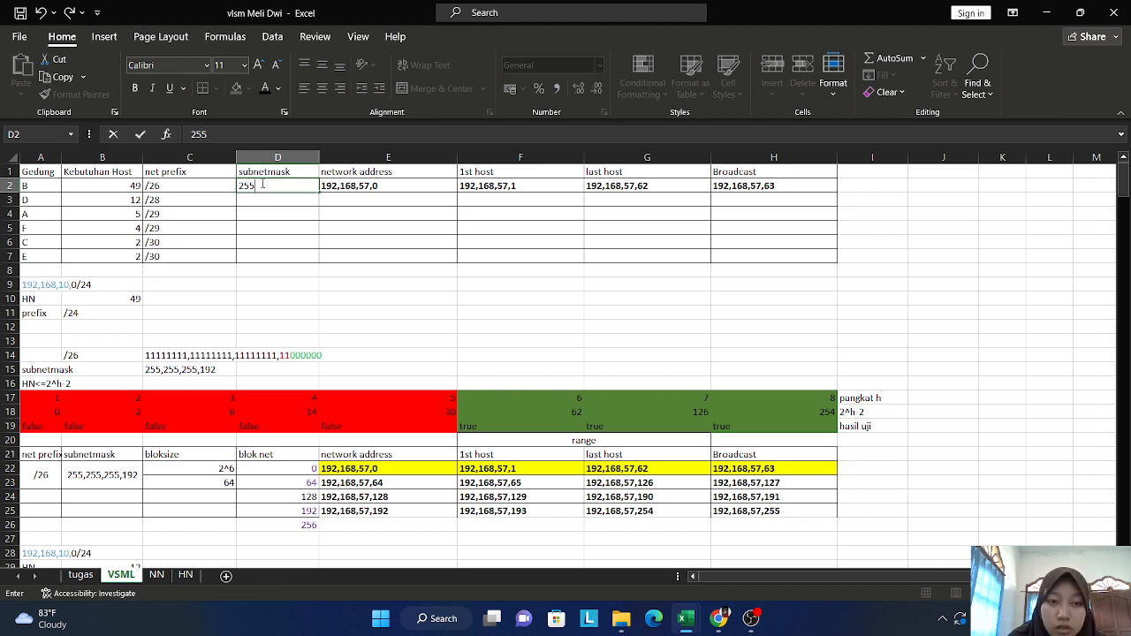
pyautogui.write(',255,')
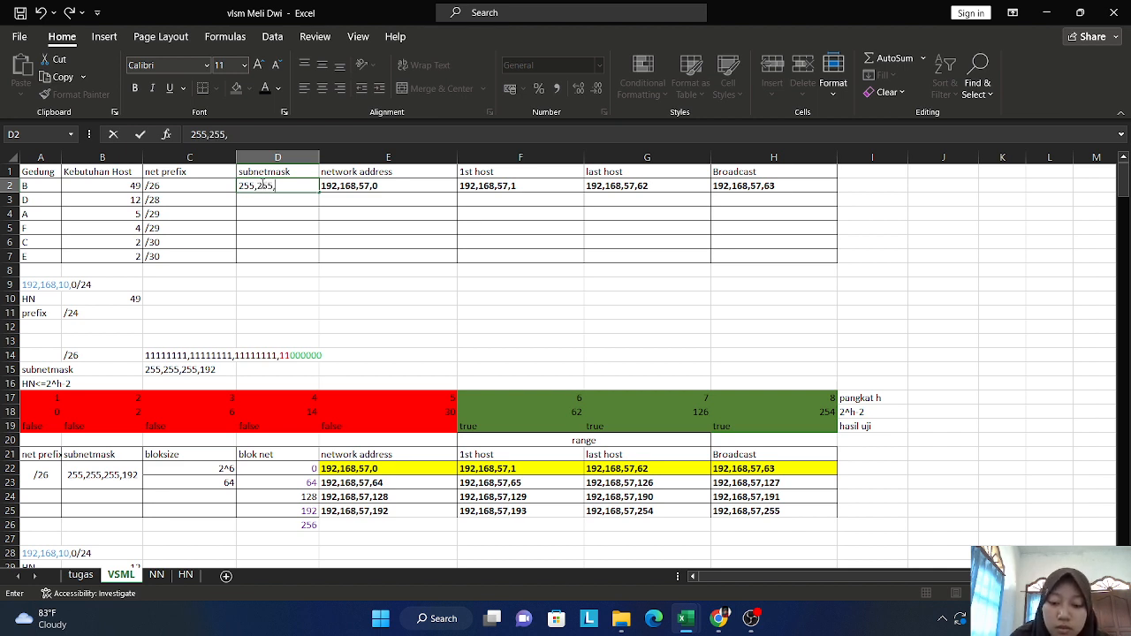
pyautogui.write('255,1')
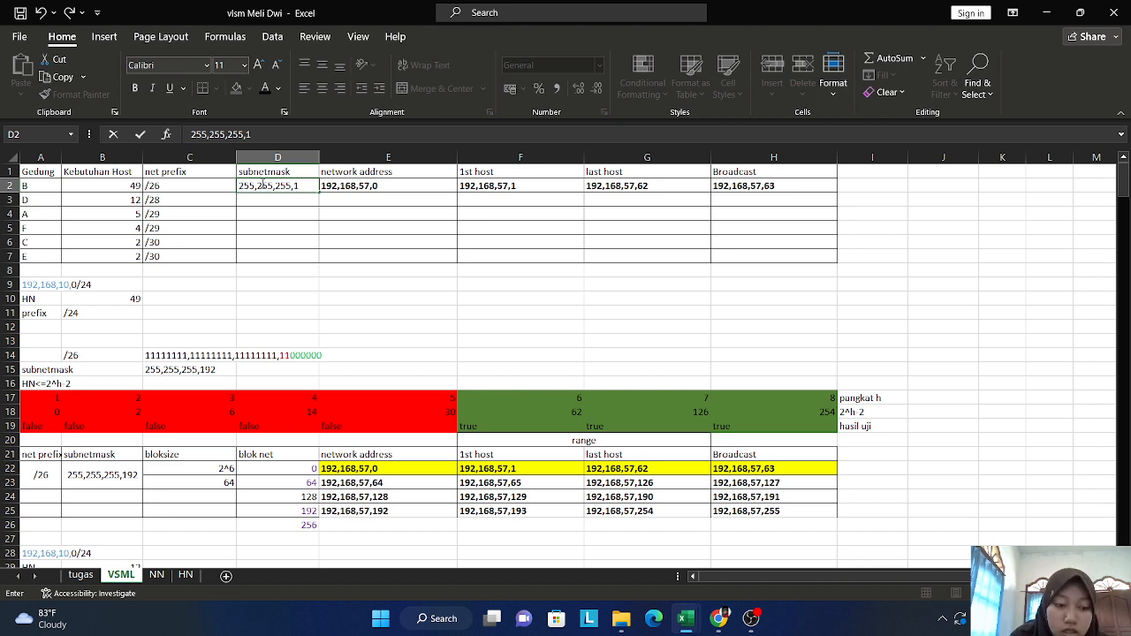
pyautogui.write('92')
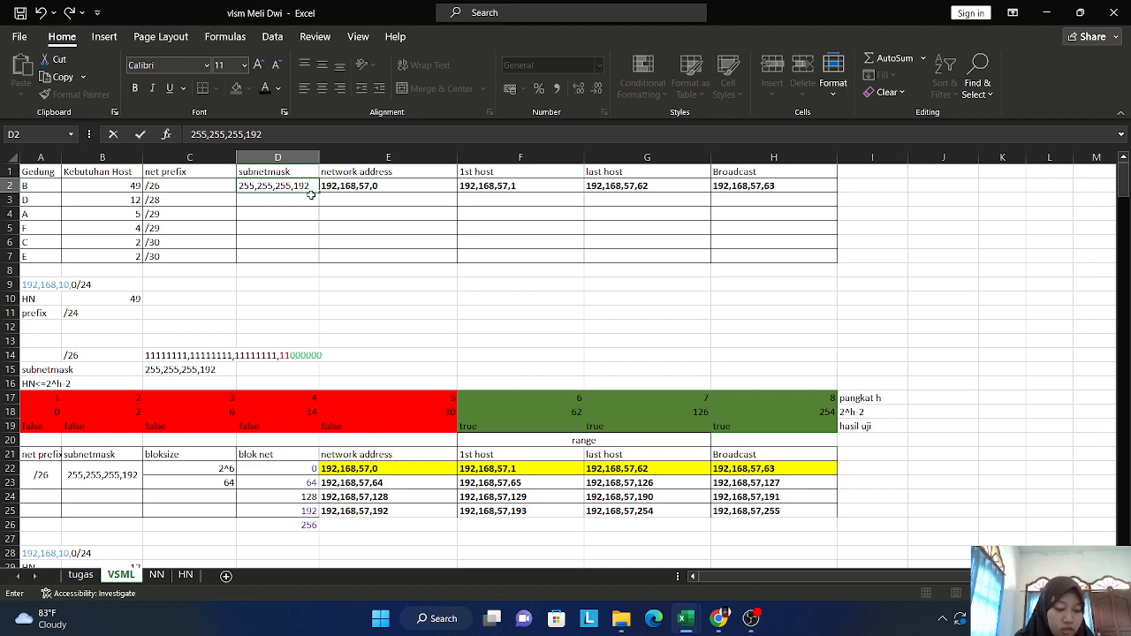
pyautogui.scroll(-1, 324, 294)
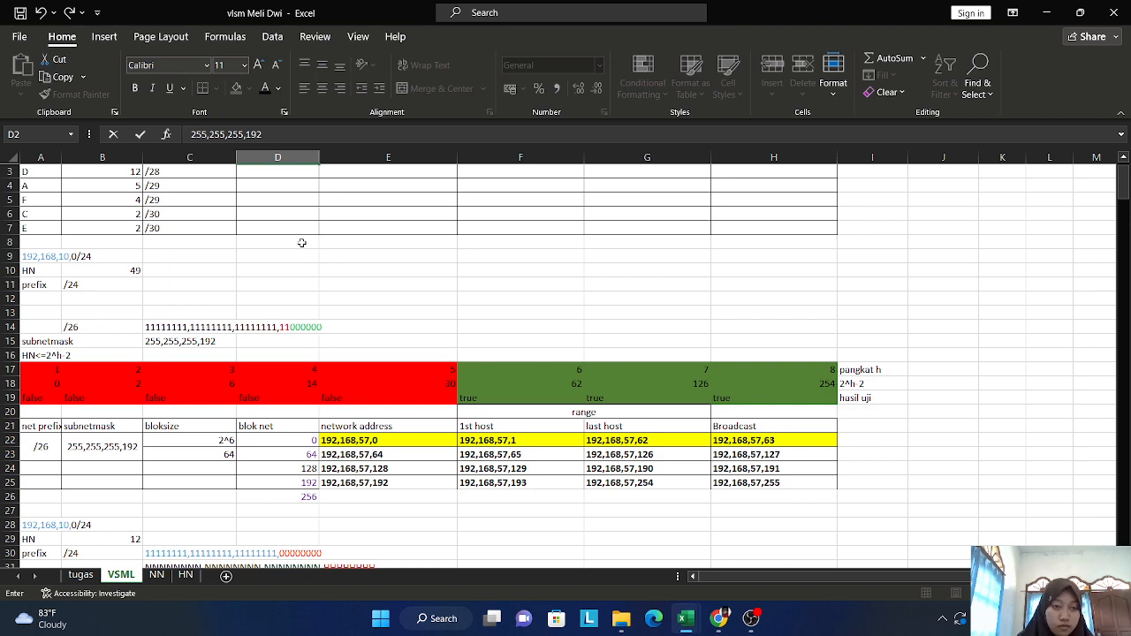
pyautogui.scroll(1, 281, 236)
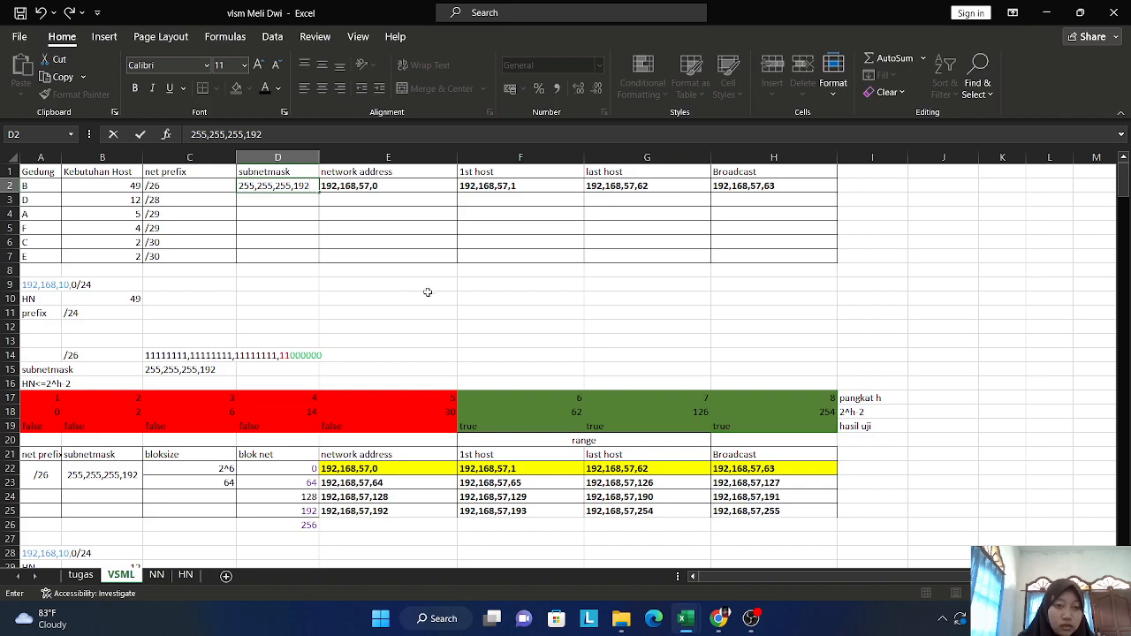
# Step: Examine the worked /28 subnet calculation for 12 hosts, including its block size, block nets and the highlighted address rows
pyautogui.scroll(-3, 433, 299)
pyautogui.scroll(-2, 433, 300)
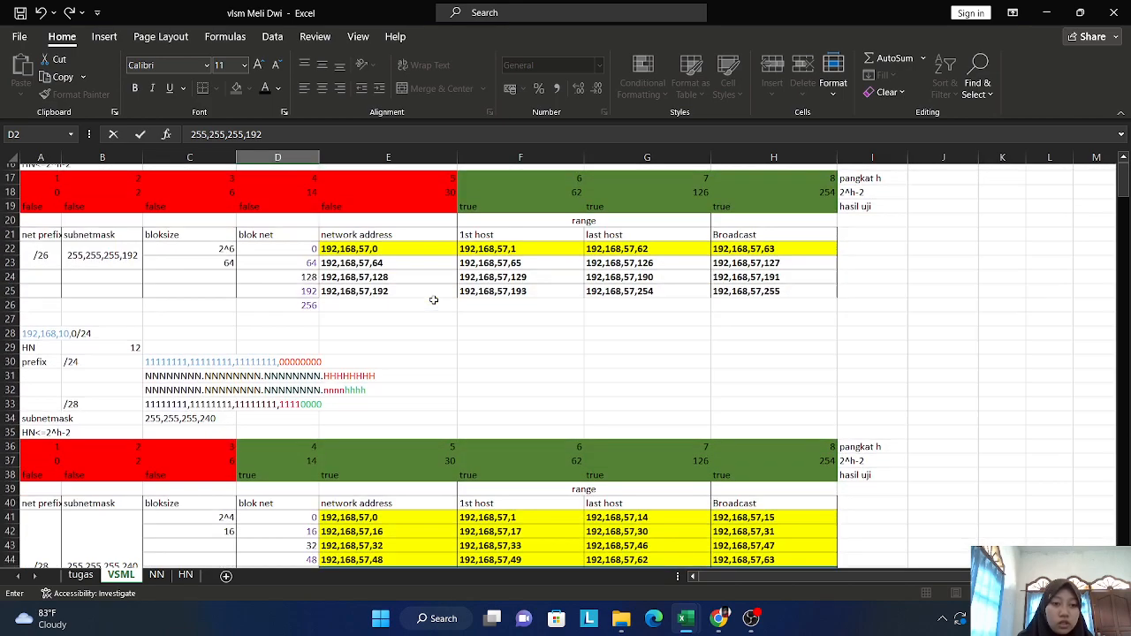
pyautogui.scroll(5, 433, 300)
pyautogui.scroll(-6, 433, 299)
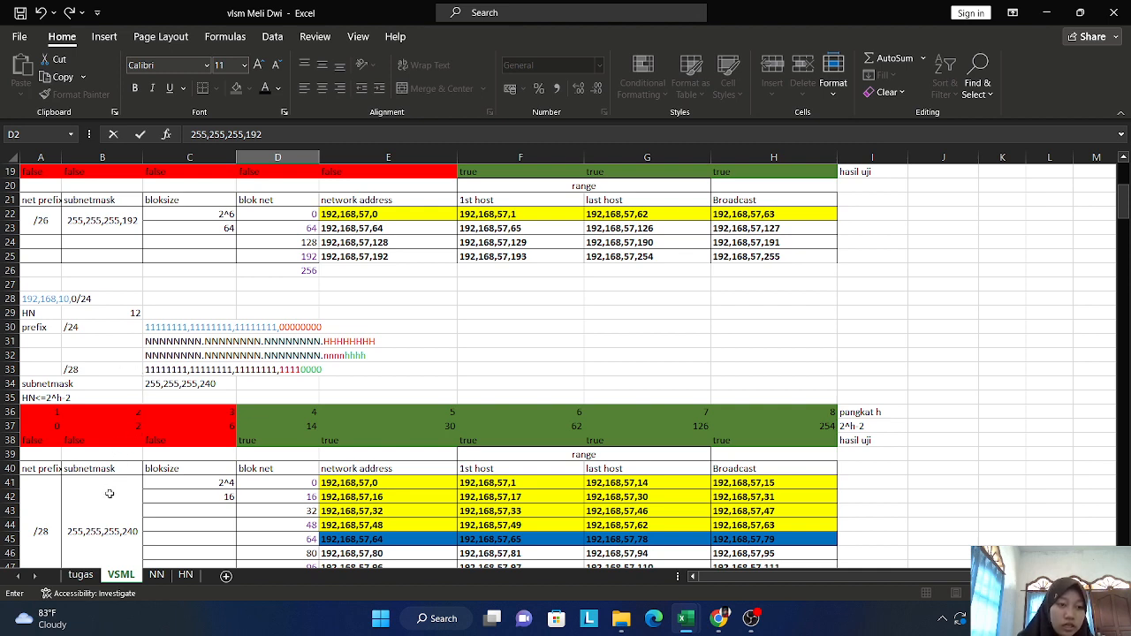
pyautogui.scroll(-1, 109, 494)
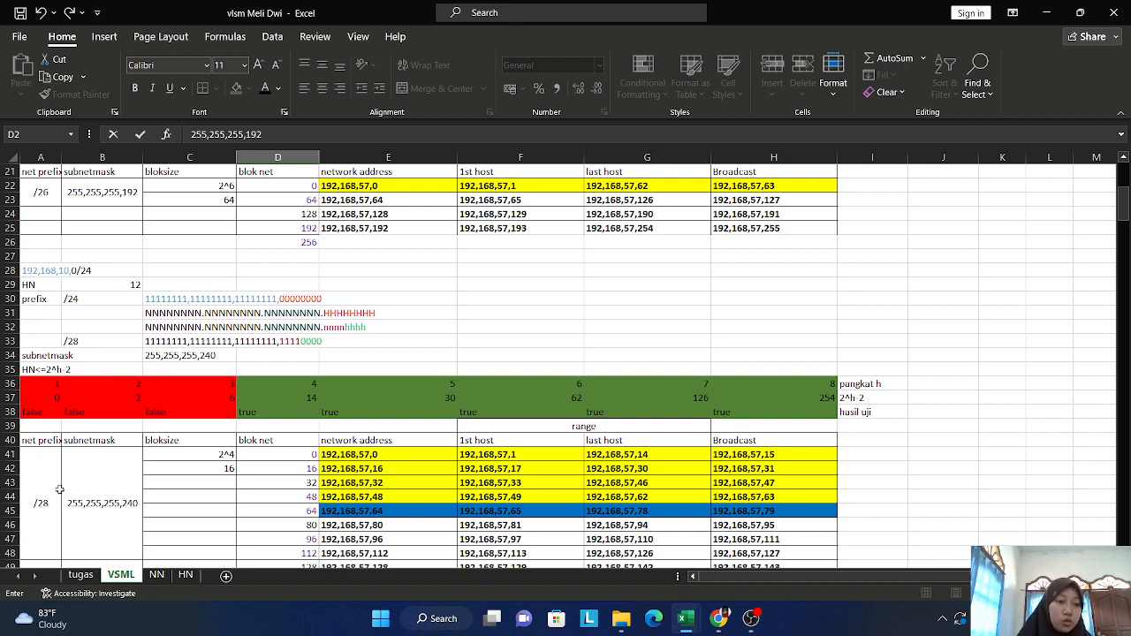
pyautogui.scroll(-1, 106, 487)
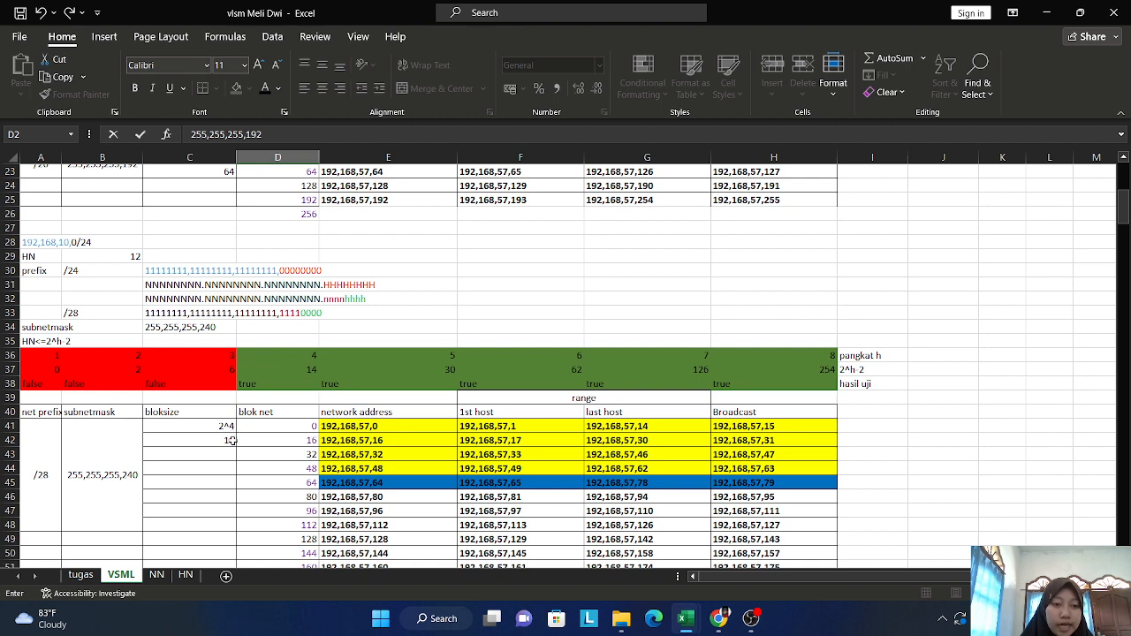
pyautogui.scroll(-1, 271, 445)
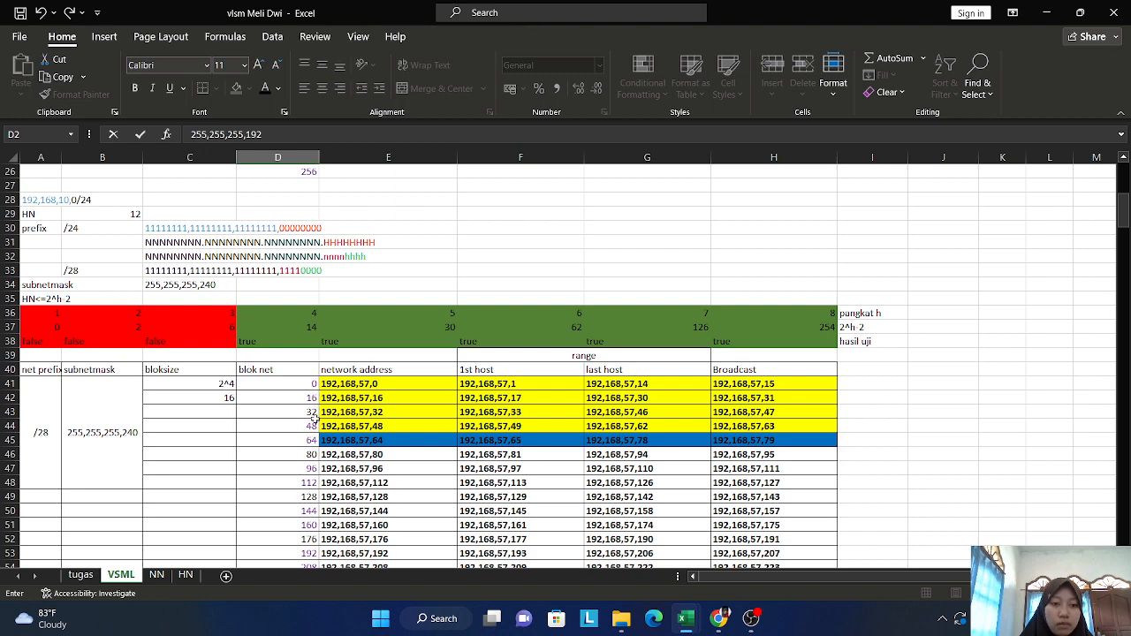
pyautogui.scroll(-2, 311, 449)
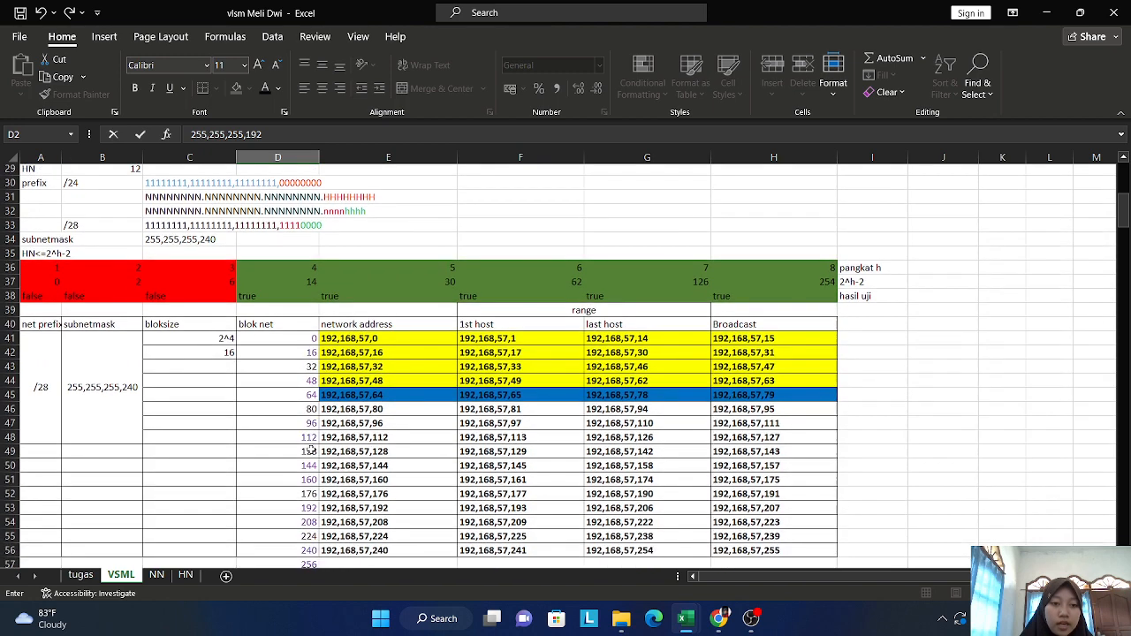
pyautogui.scroll(-1, 311, 449)
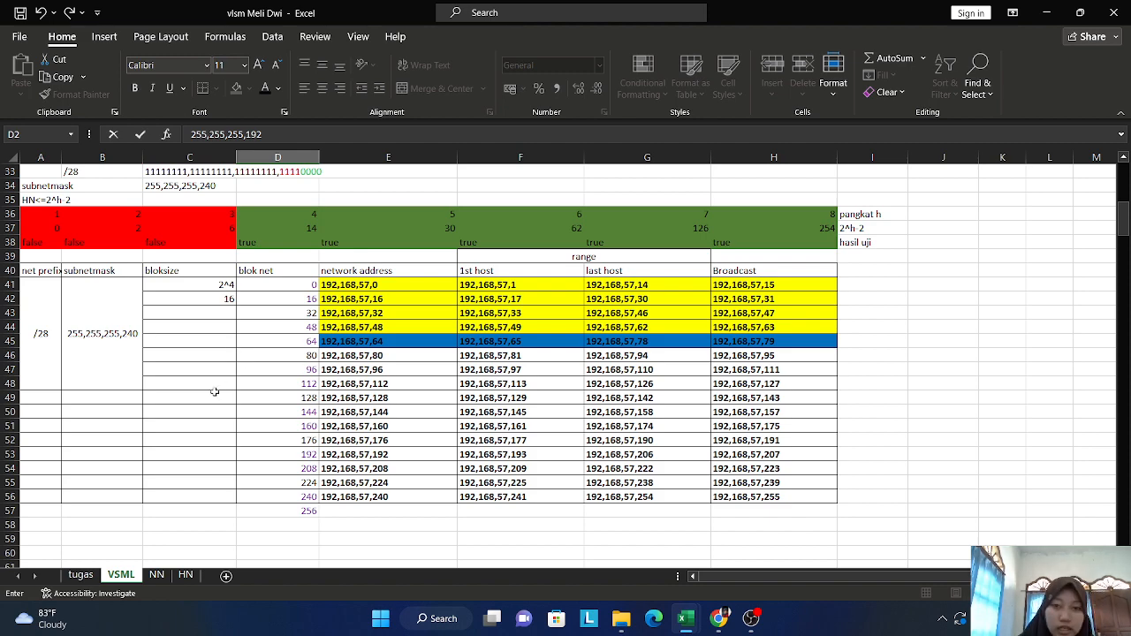
pyautogui.scroll(11, 320, 424)
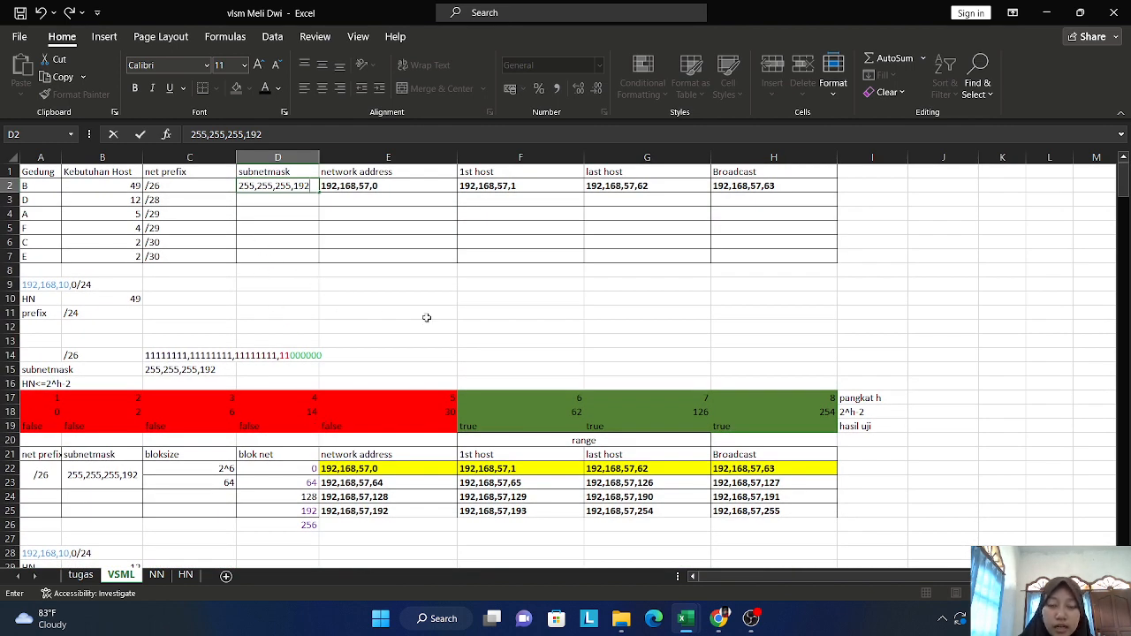
pyautogui.scroll(-3, 425, 317)
pyautogui.scroll(3, 426, 317)
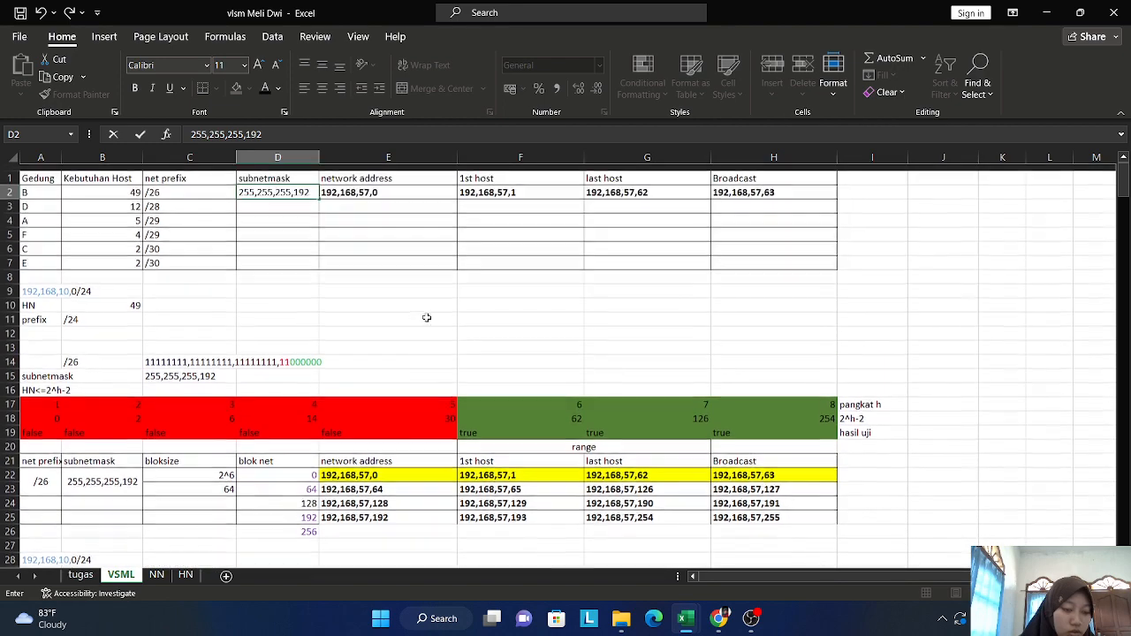
# Step: Copy the blue-highlighted 192,168,57,64 row of the /28 calculation into Gedung D's network address, 1st host, last host and Broadcast cells
pyautogui.scroll(-3, 426, 317)
pyautogui.scroll(-6, 426, 317)
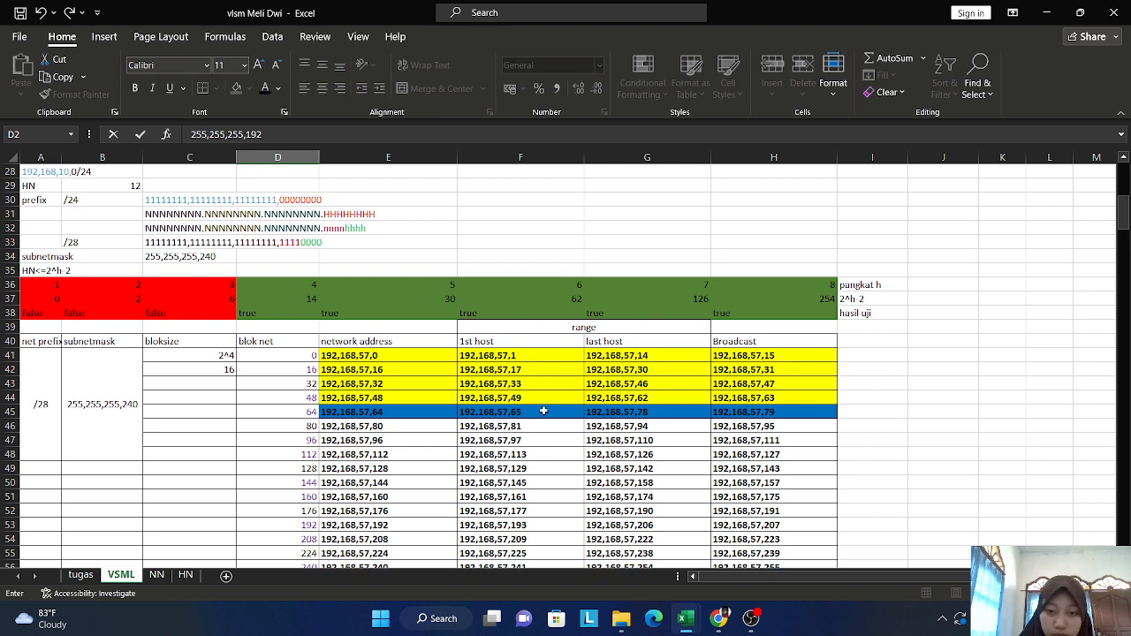
pyautogui.click(383, 411)
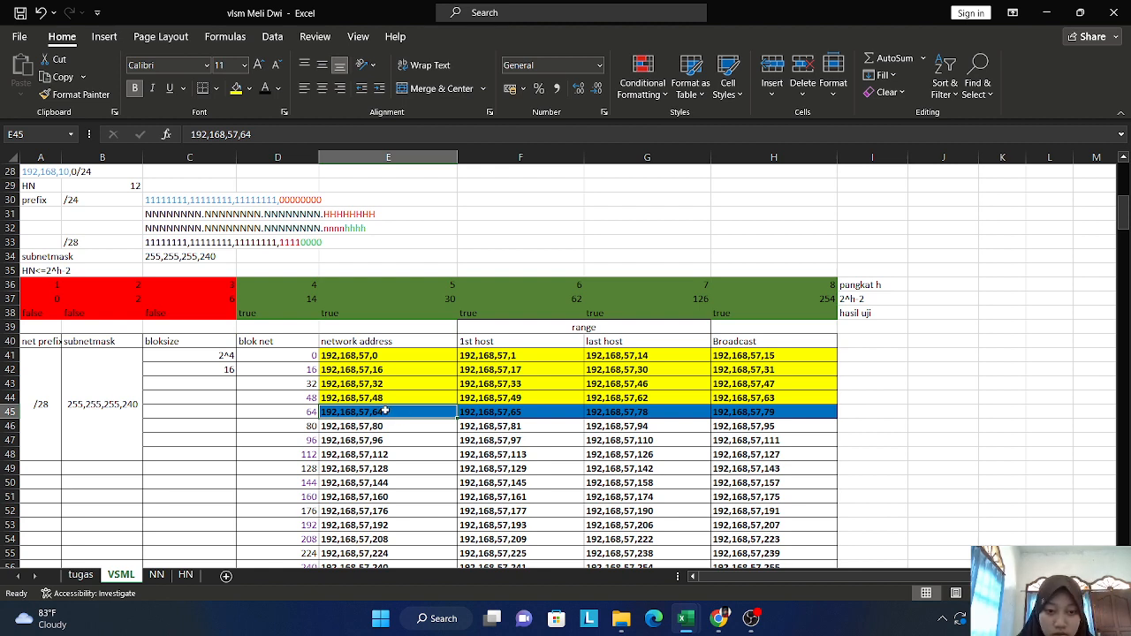
pyautogui.doubleClick(767, 412)
pyautogui.moveTo(757, 411); pyautogui.dragTo(712, 412)
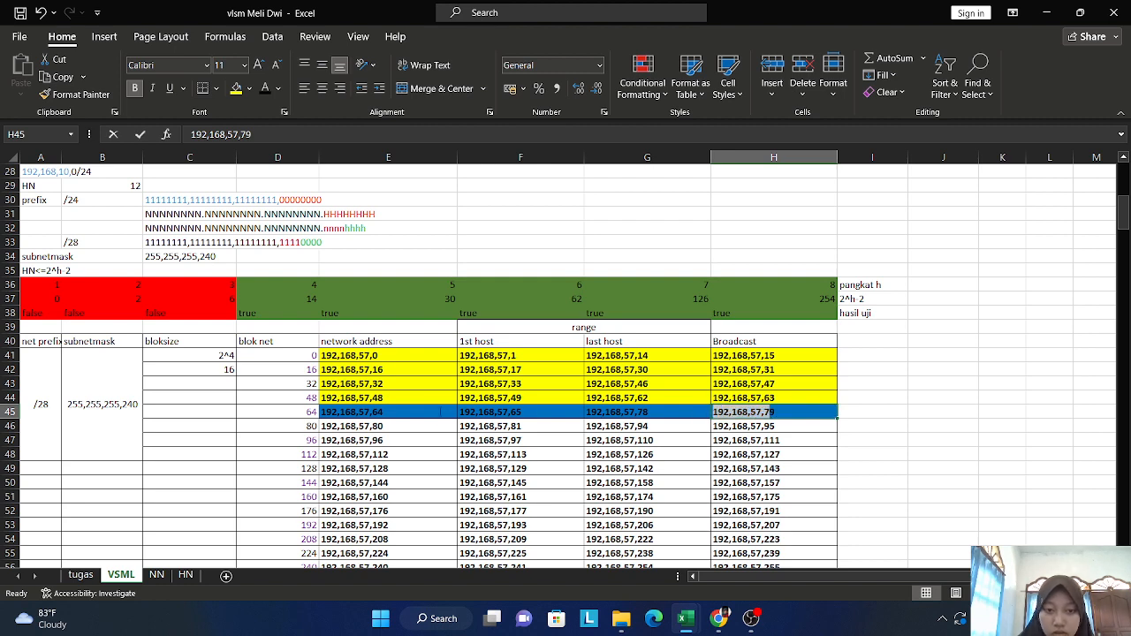
pyautogui.click(429, 409)
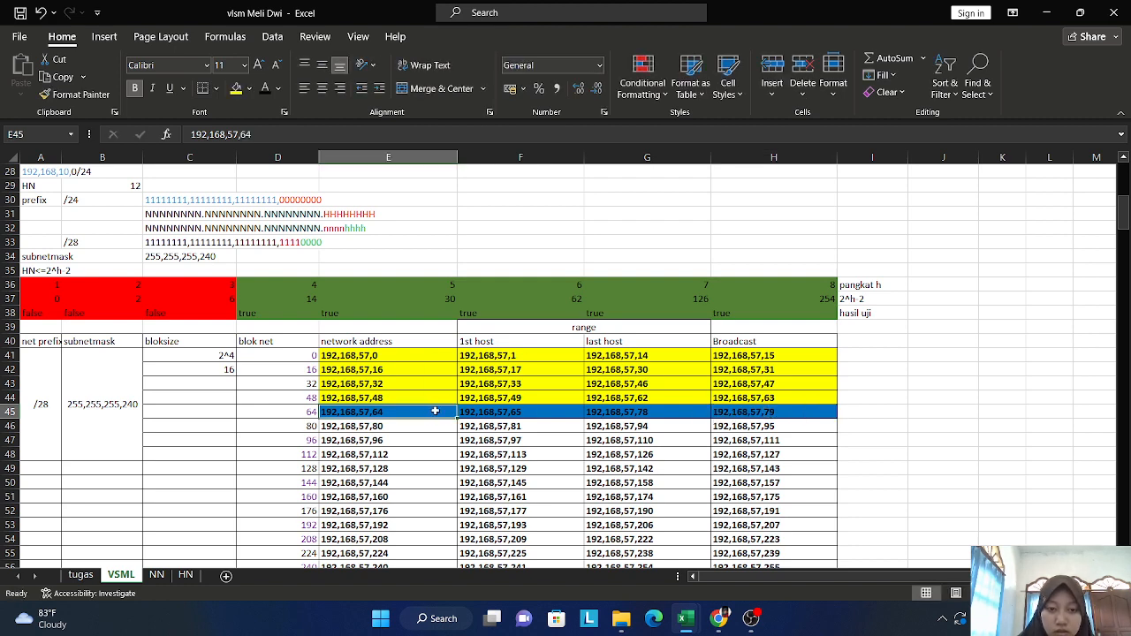
pyautogui.moveTo(434, 411); pyautogui.dragTo(826, 414)
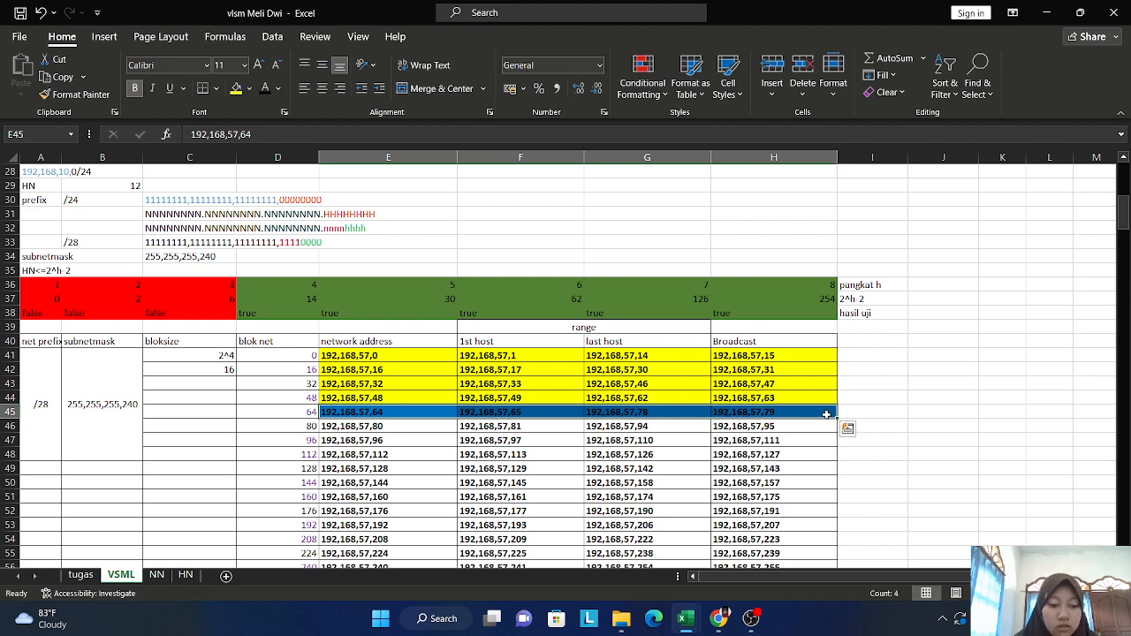
pyautogui.hotkey('ctrl', 'c')
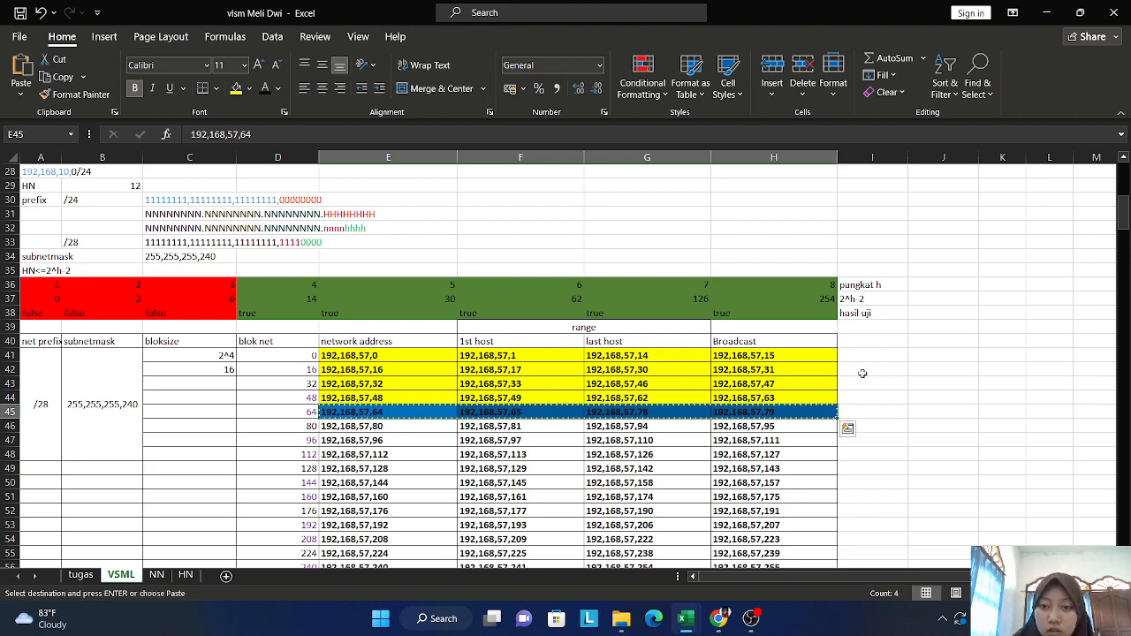
pyautogui.scroll(9, 862, 373)
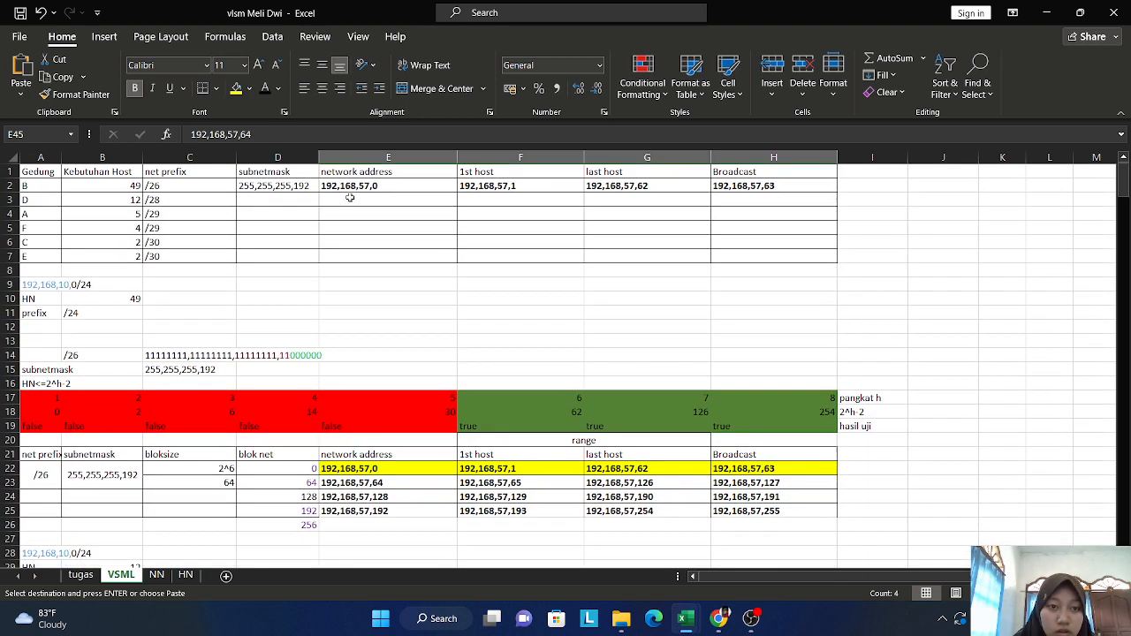
pyautogui.click(349, 200)
pyautogui.hotkey('ctrl', 'v')
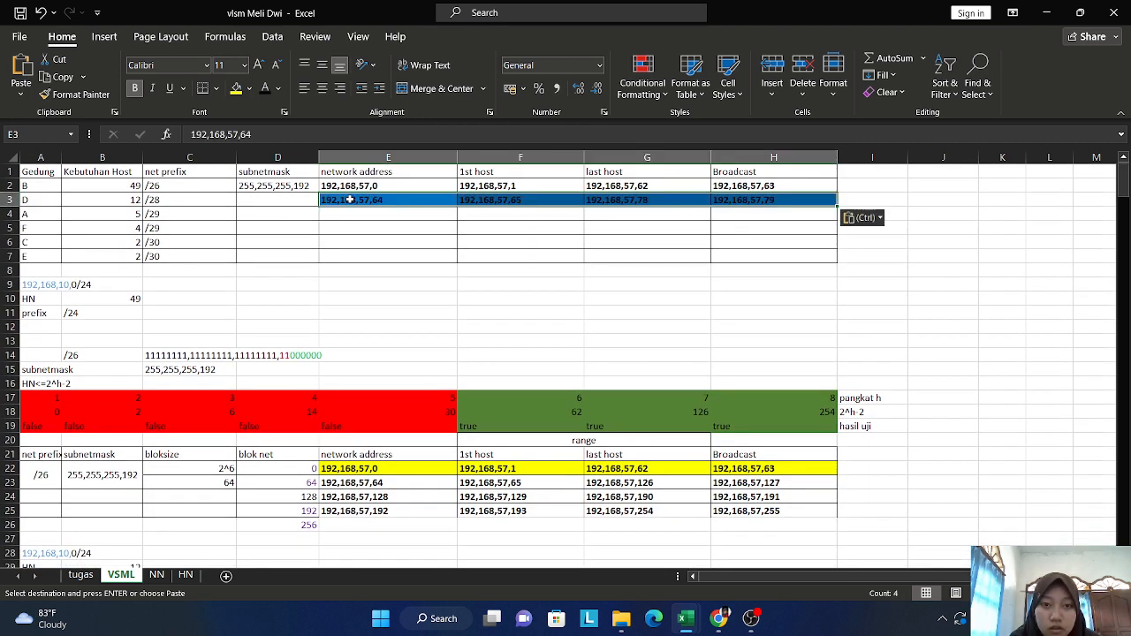
# Step: Set the fill colour of Gedung D's network address cell to white in the summary table
pyautogui.click(402, 201)
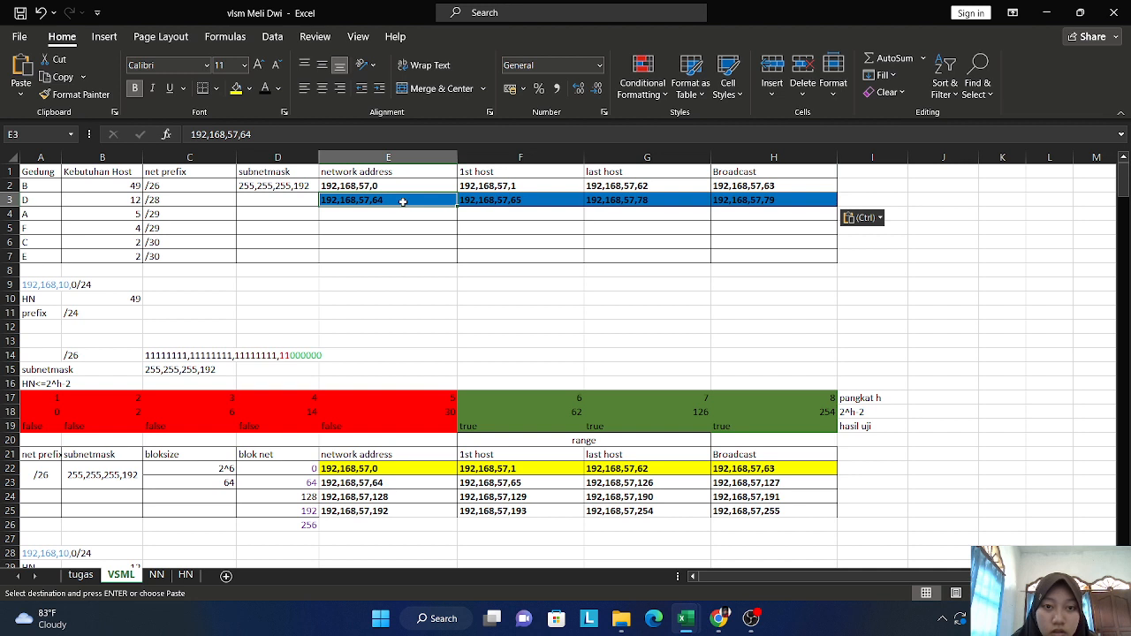
pyautogui.click(249, 89)
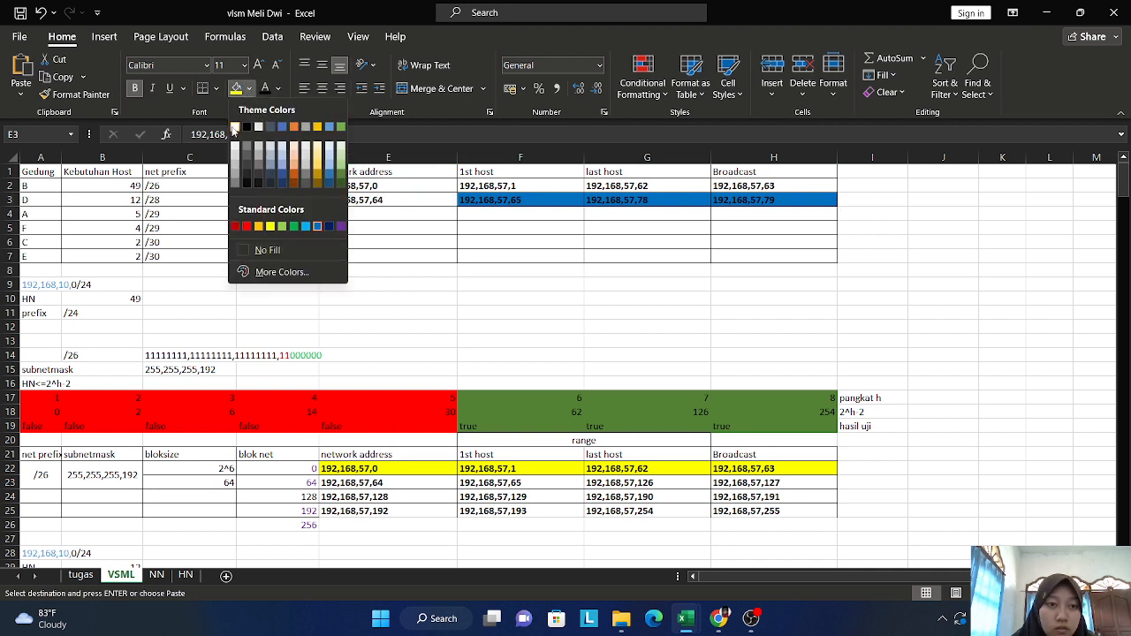
pyautogui.click(235, 128)
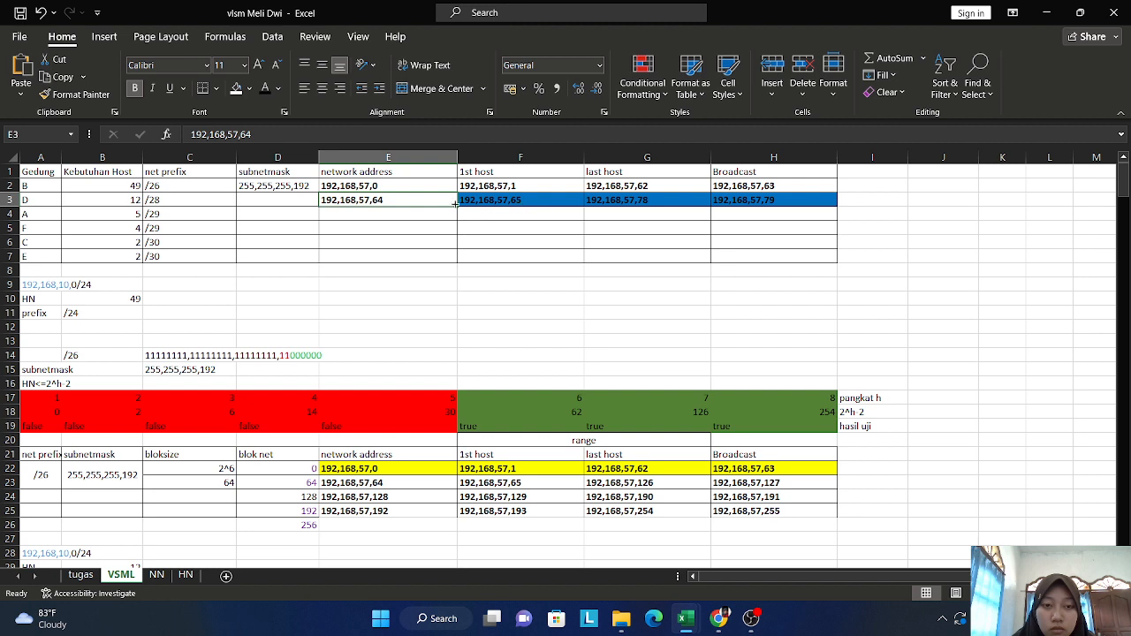
pyautogui.moveTo(456, 204); pyautogui.dragTo(626, 203)
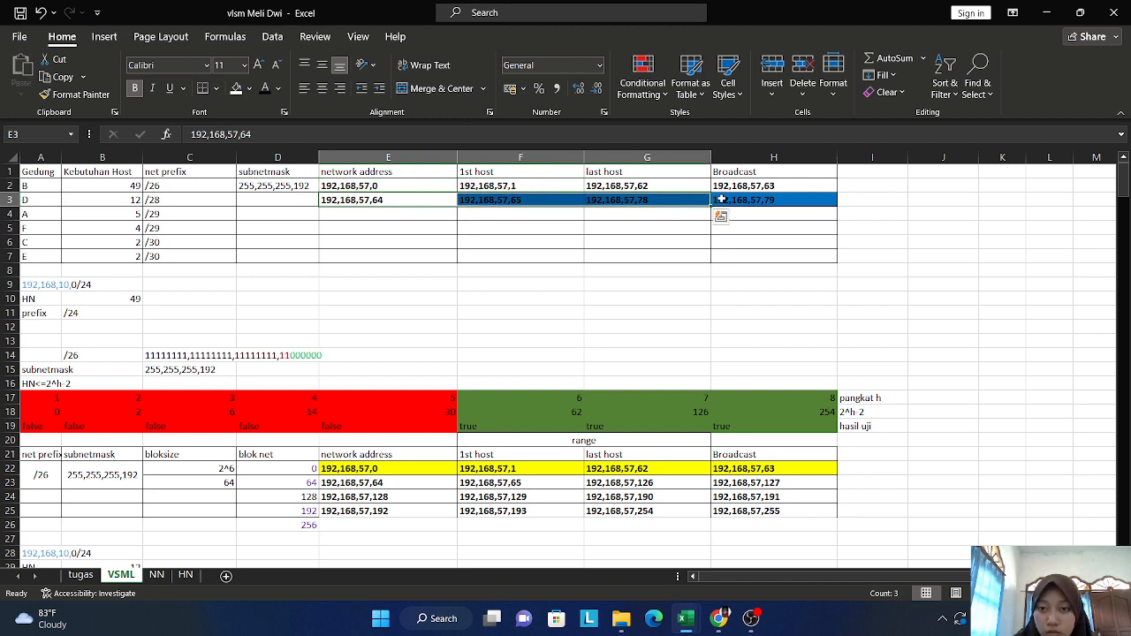
pyautogui.moveTo(720, 200); pyautogui.dragTo(559, 200)
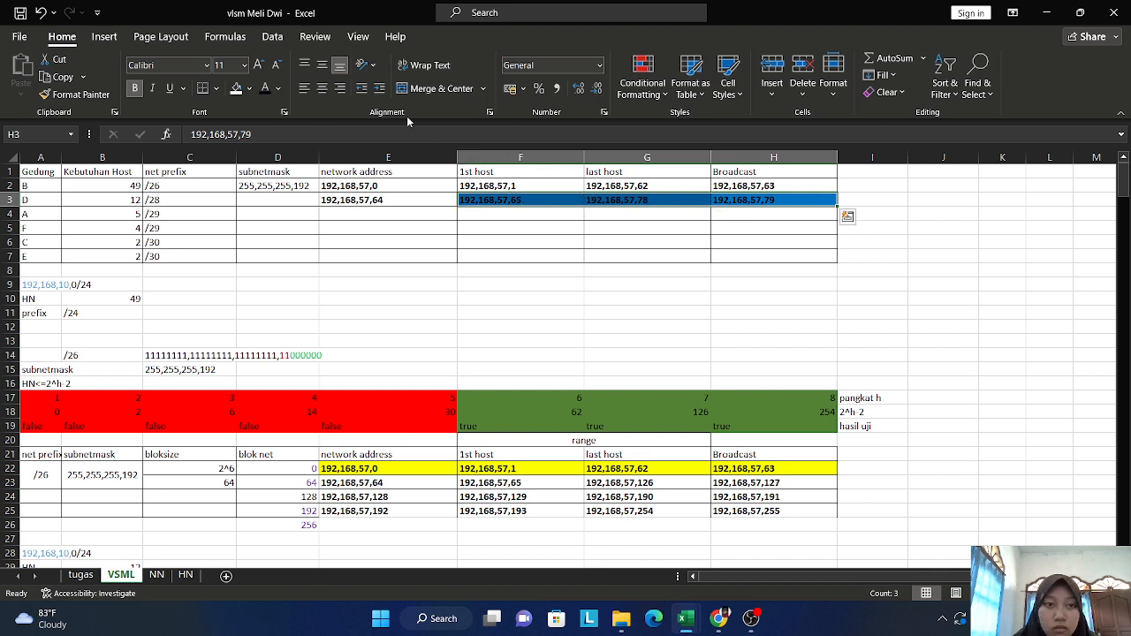
pyautogui.click(250, 88)
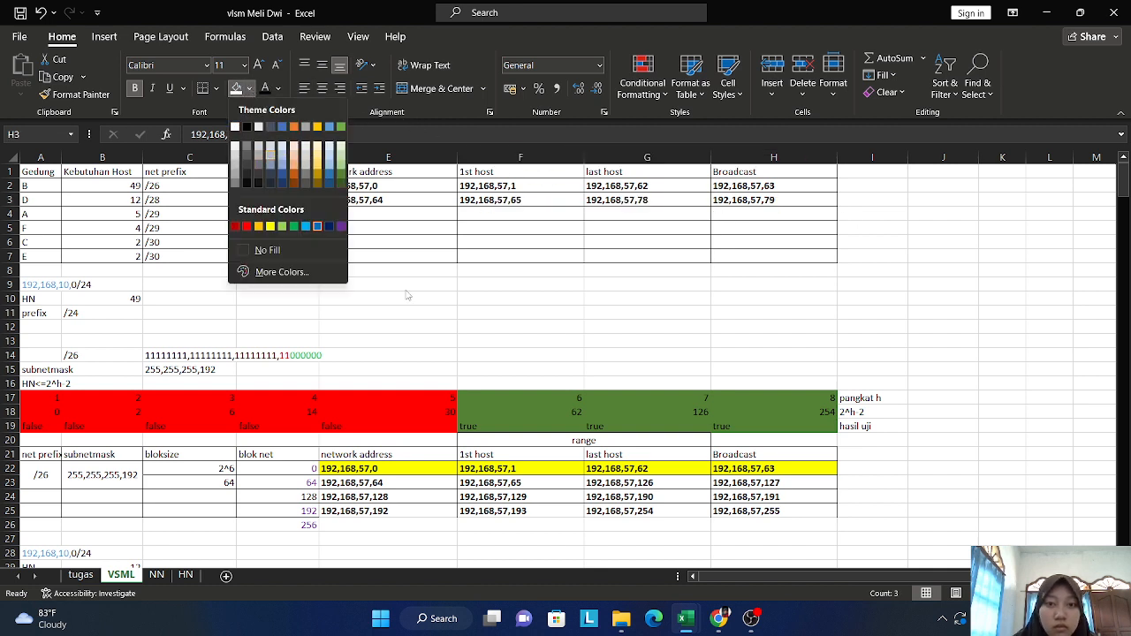
pyautogui.press('Return')
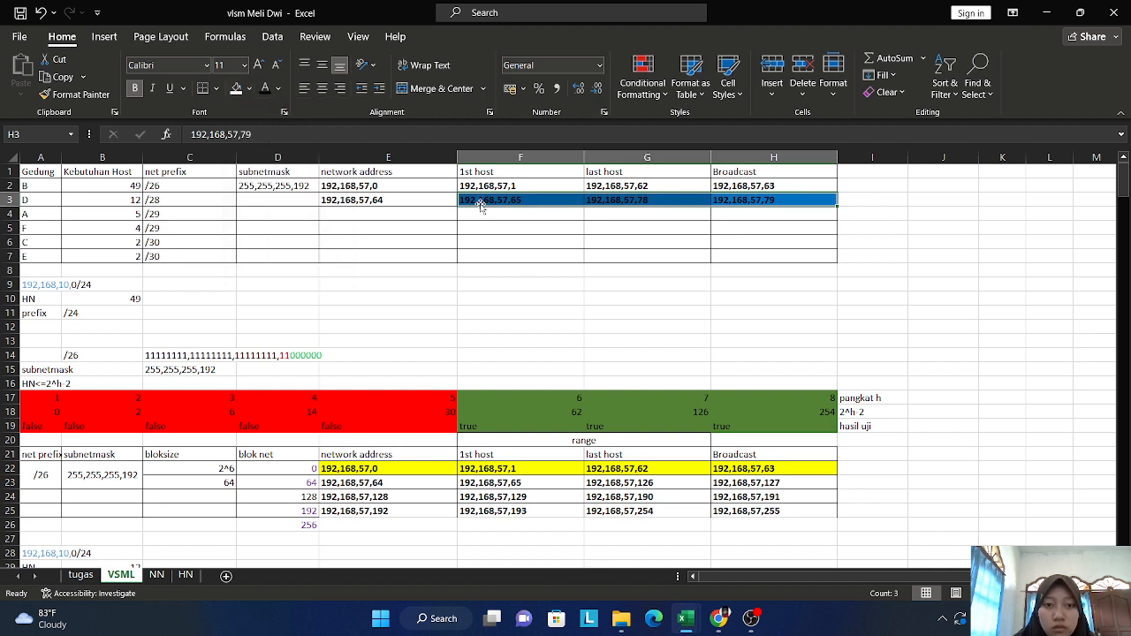
pyautogui.moveTo(482, 205); pyautogui.dragTo(616, 199)
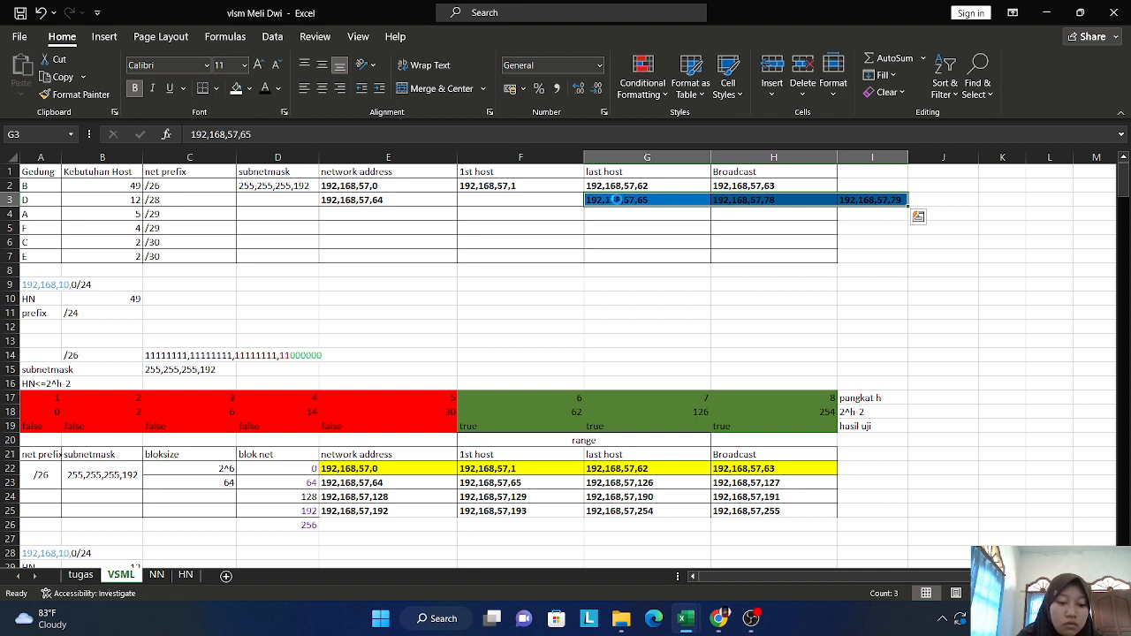
pyautogui.hotkey('ctrl', 'z')
# Step: Set the fill colour of Gedung D's 1st host, last host and Broadcast cells to white
pyautogui.click(565, 200)
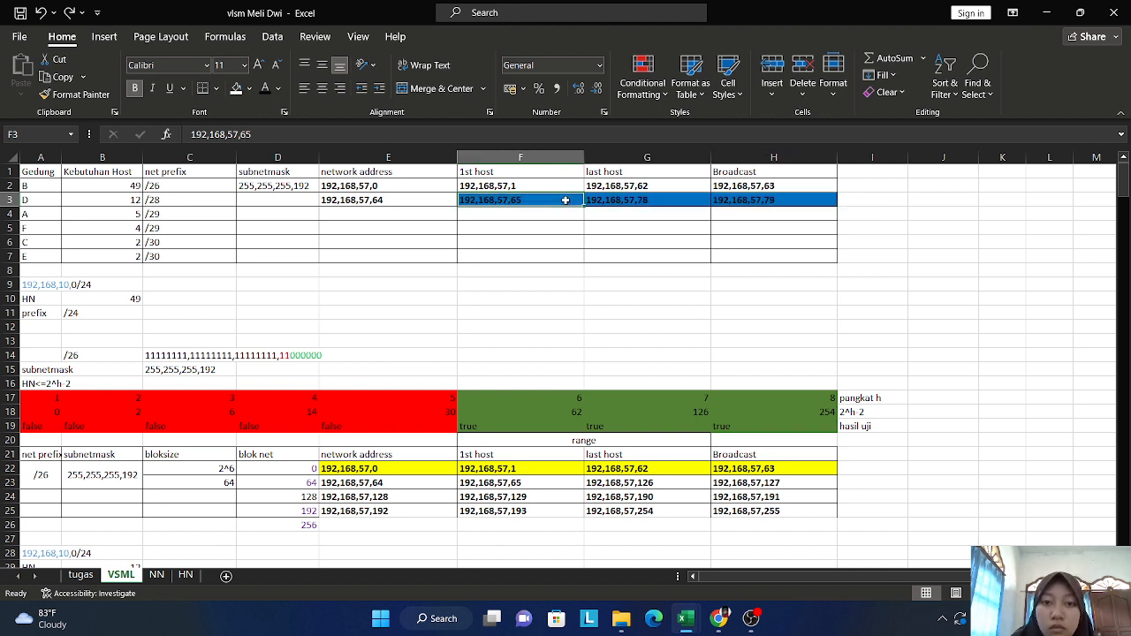
pyautogui.moveTo(565, 200); pyautogui.dragTo(733, 201)
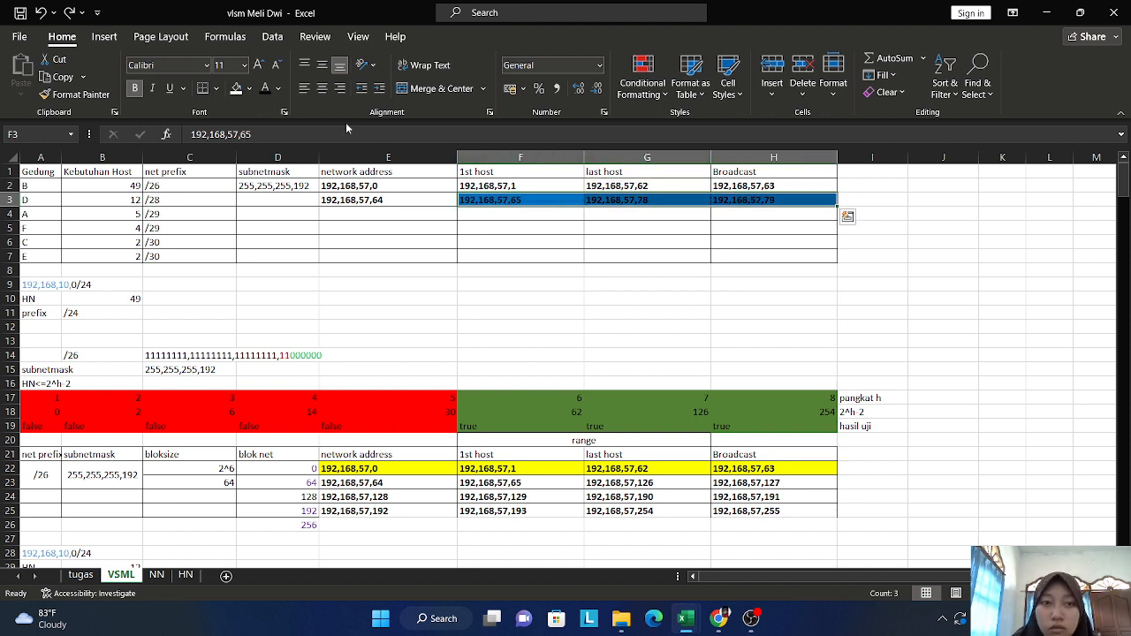
pyautogui.click(251, 89)
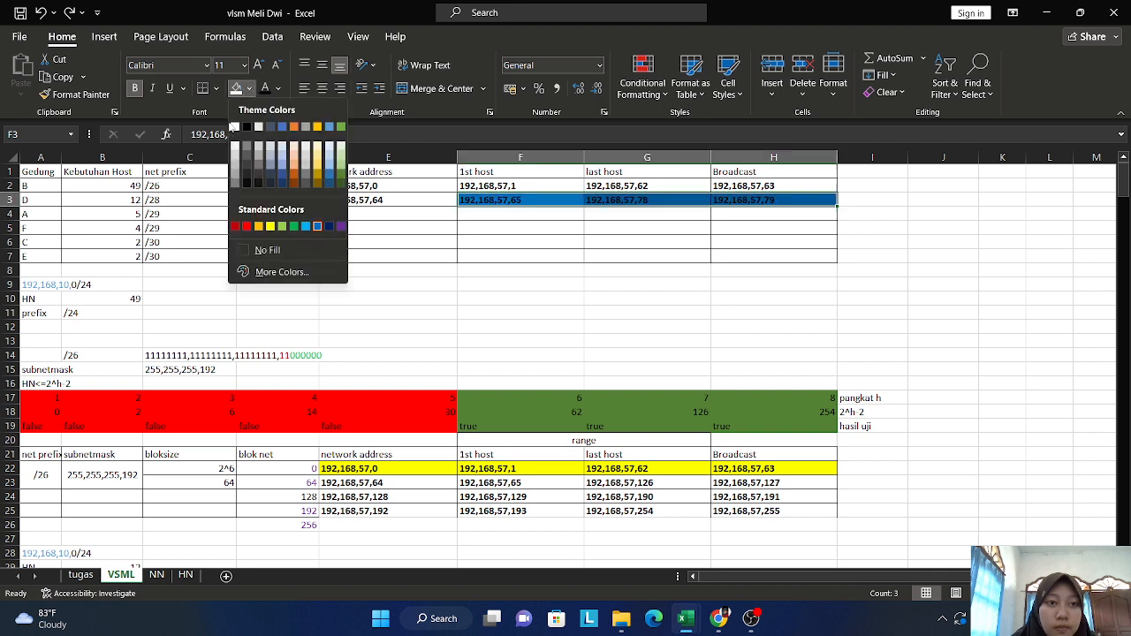
pyautogui.click(234, 128)
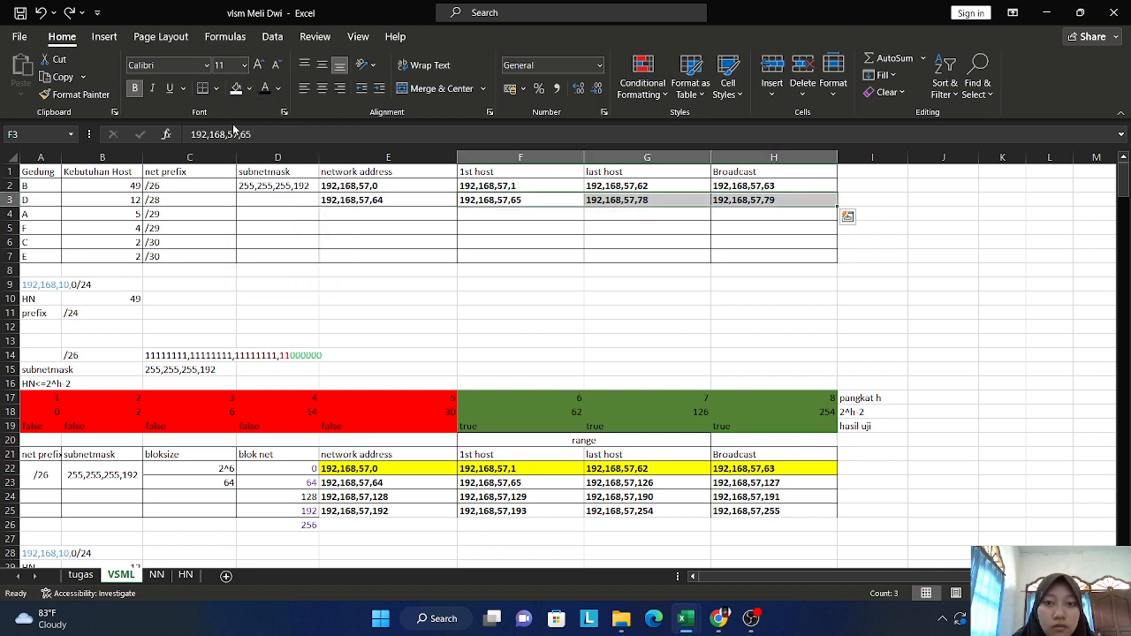
pyautogui.click(429, 326)
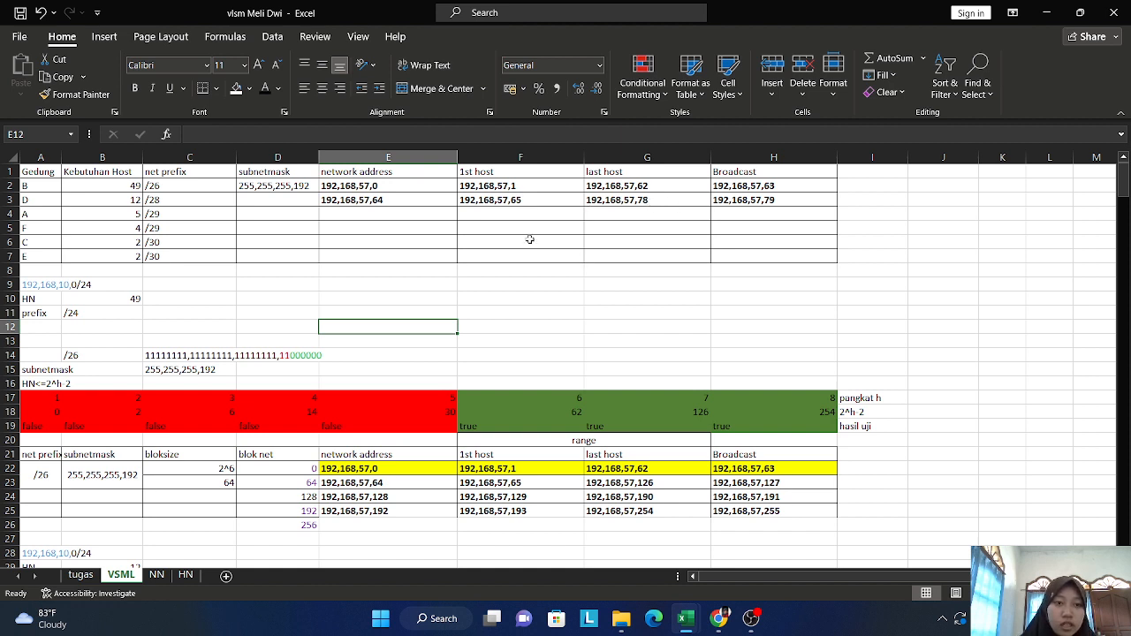
# Step: Enter 255,255,255,240 as Gedung D's subnetmask in the summary table, checking it against the worked /28 calculation
pyautogui.click(267, 205)
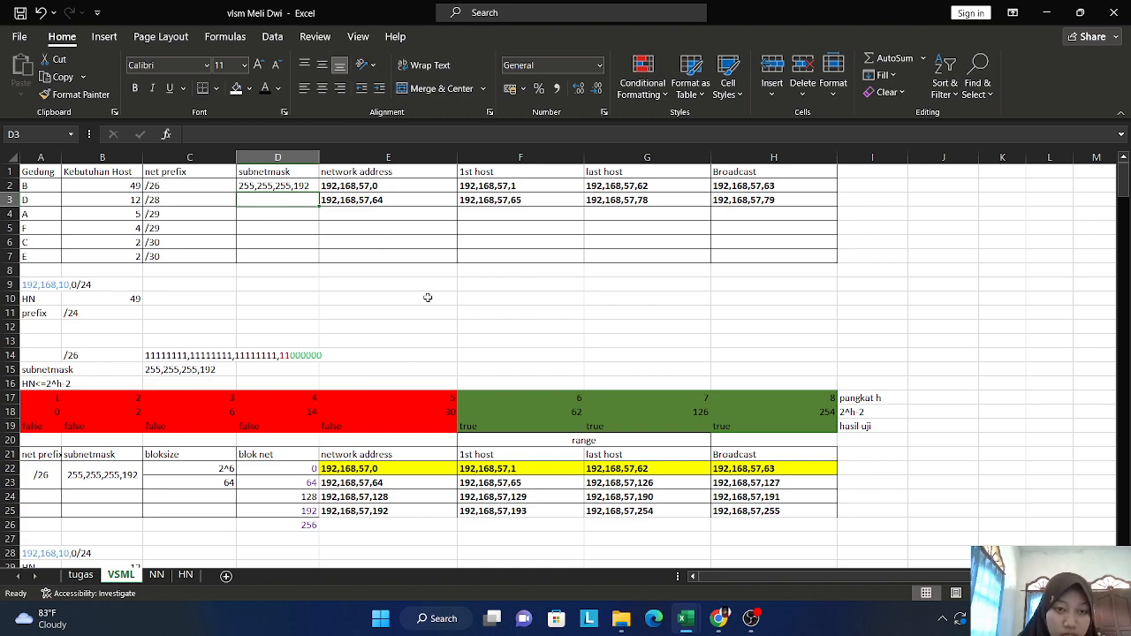
pyautogui.scroll(-14, 427, 297)
pyautogui.scroll(3, 426, 297)
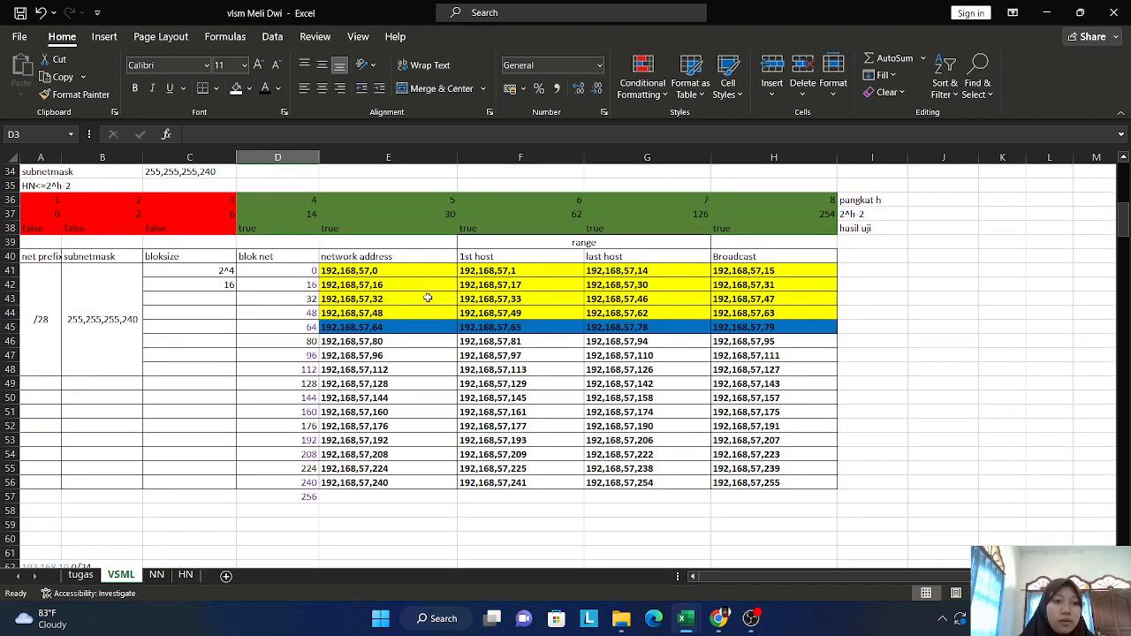
pyautogui.scroll(11, 427, 298)
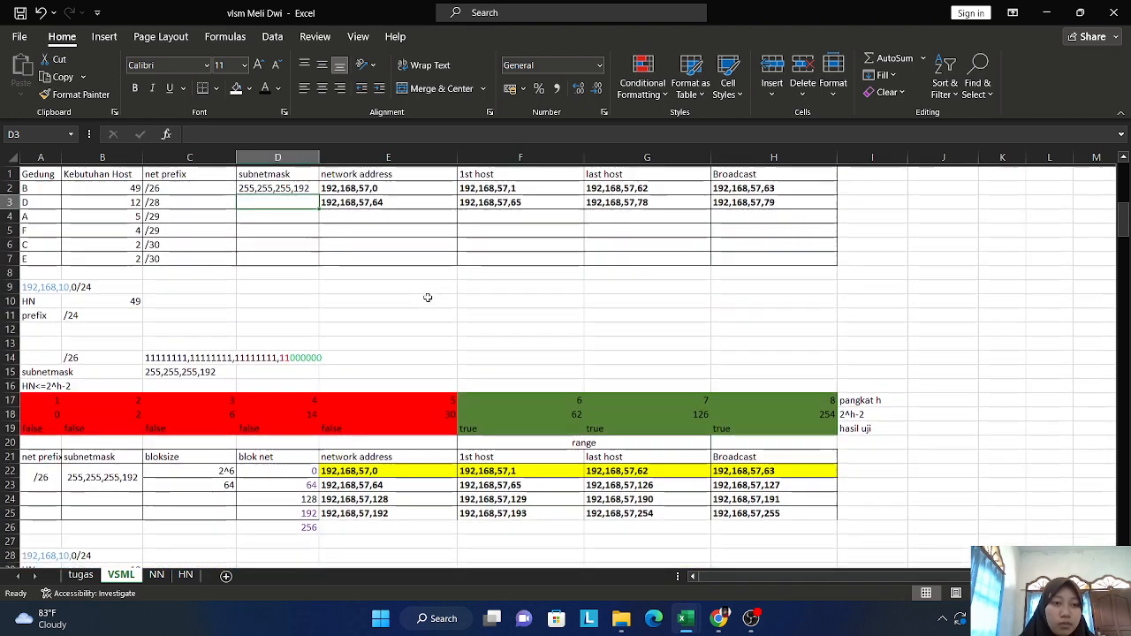
pyautogui.write('2')
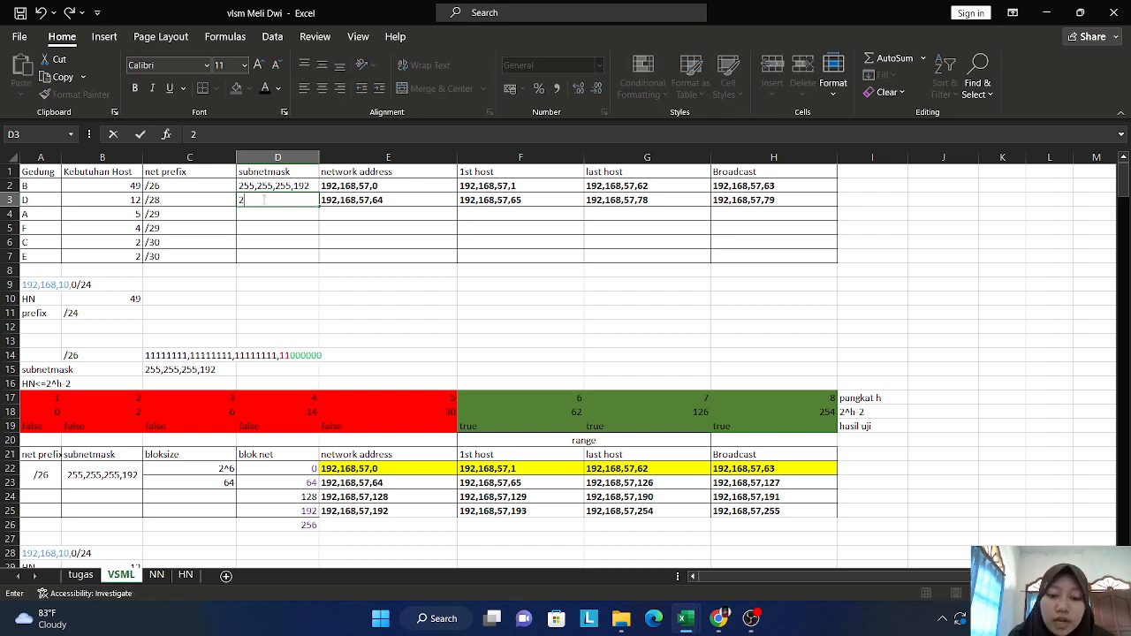
pyautogui.write('55')
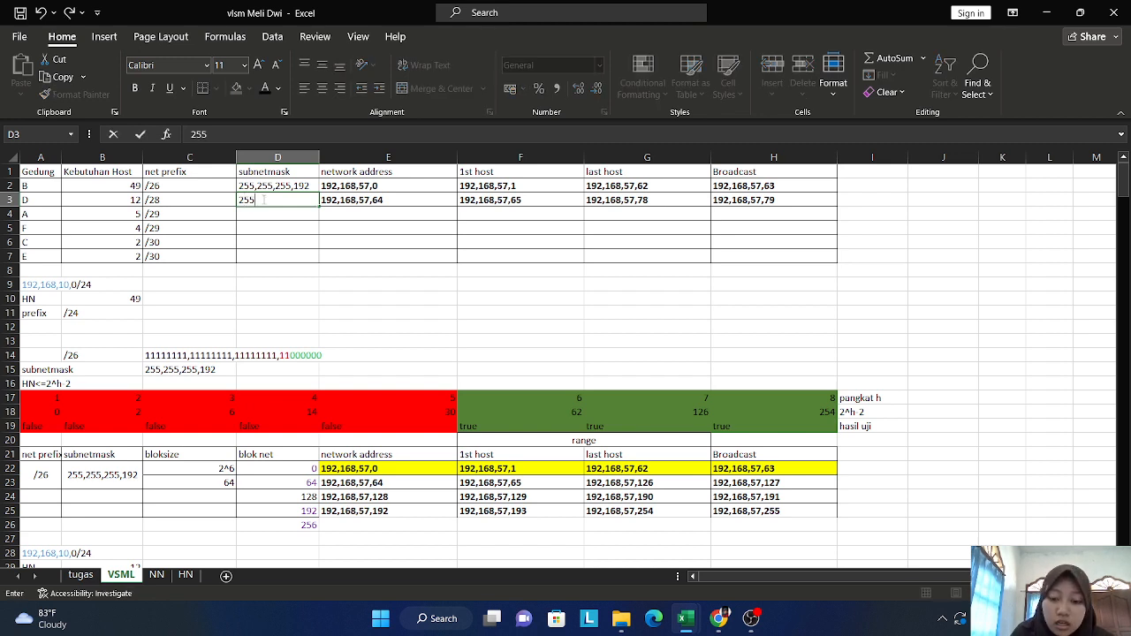
pyautogui.write(',255')
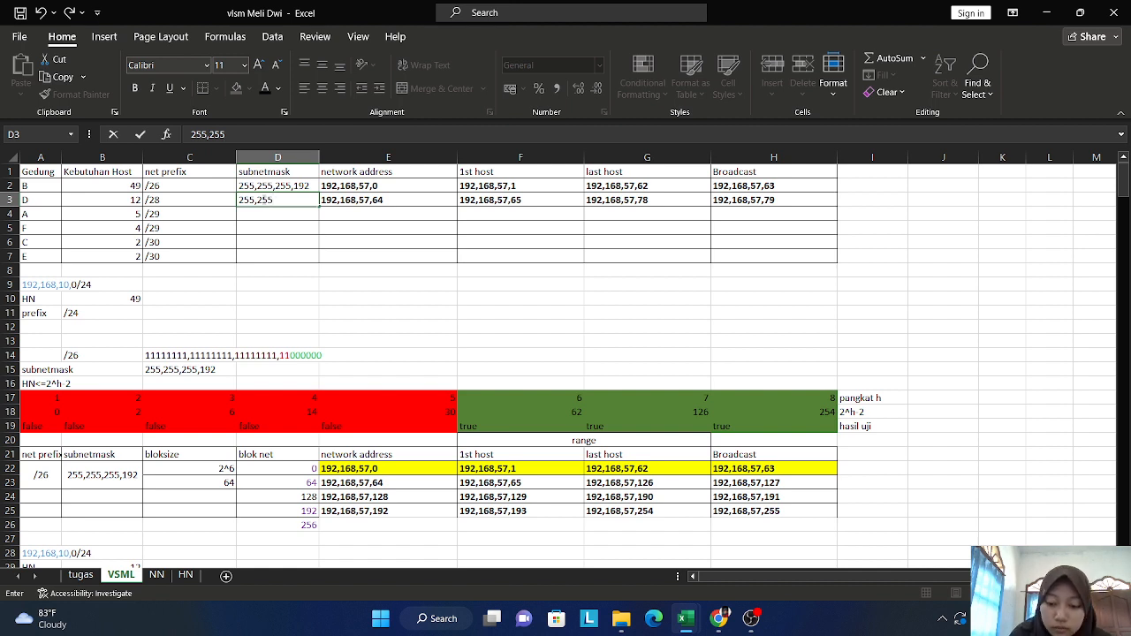
pyautogui.write(',255')
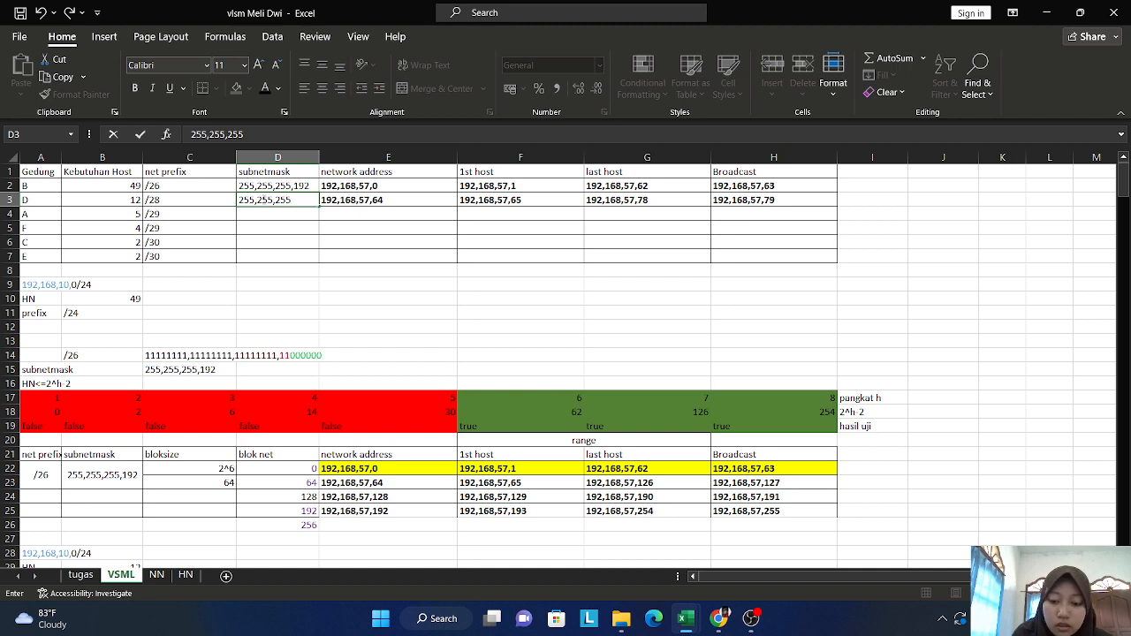
pyautogui.write(',24')
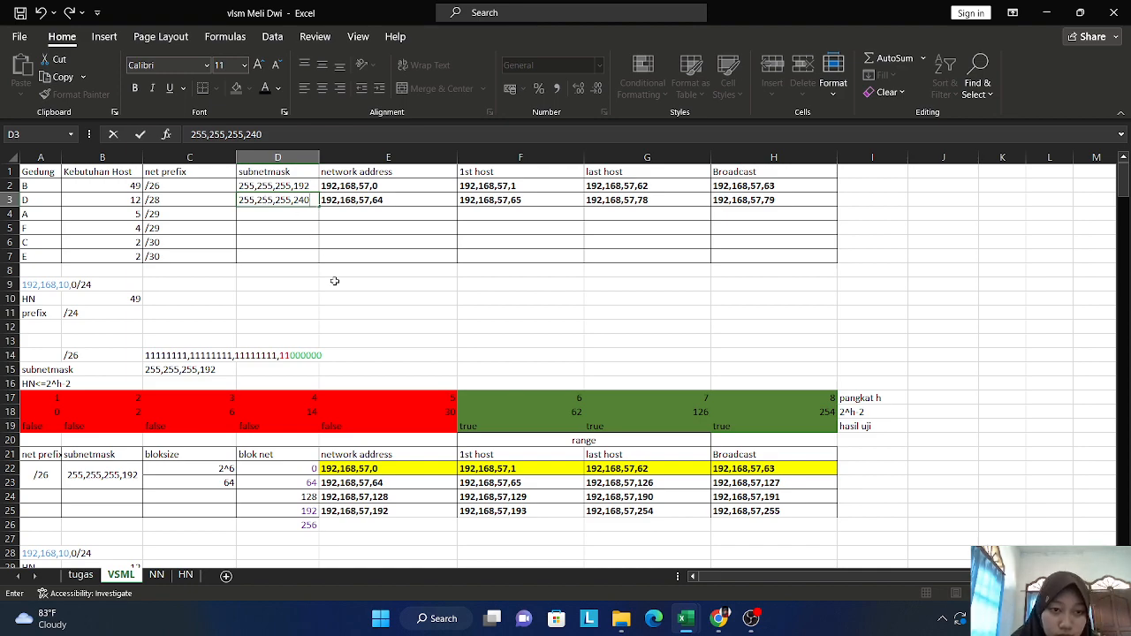
pyautogui.scroll(-7, 335, 281)
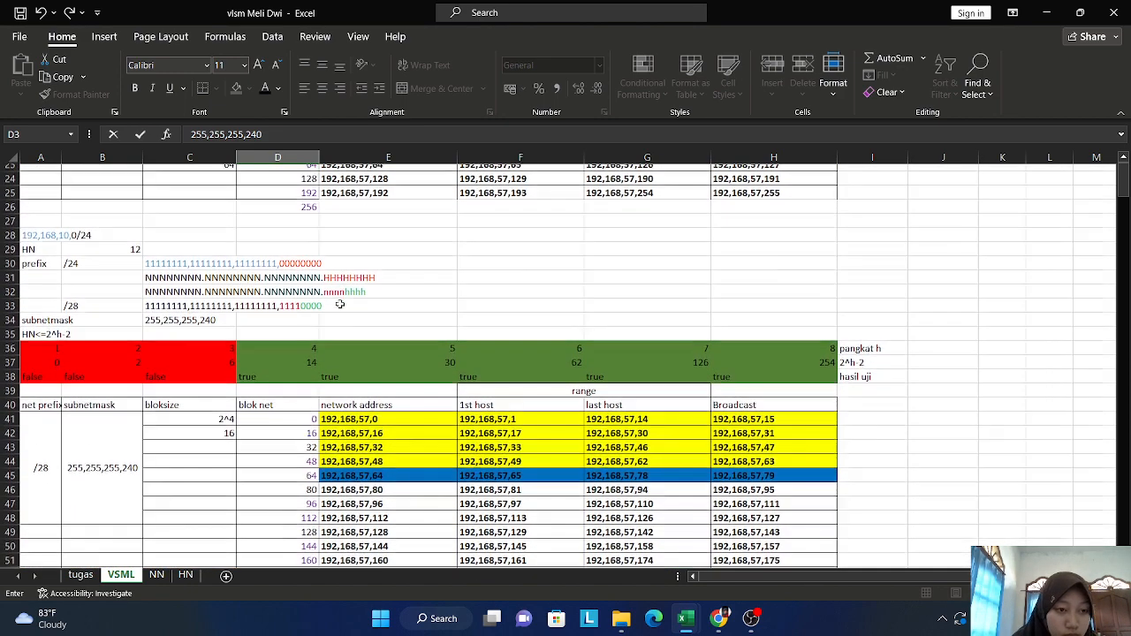
pyautogui.scroll(7, 340, 303)
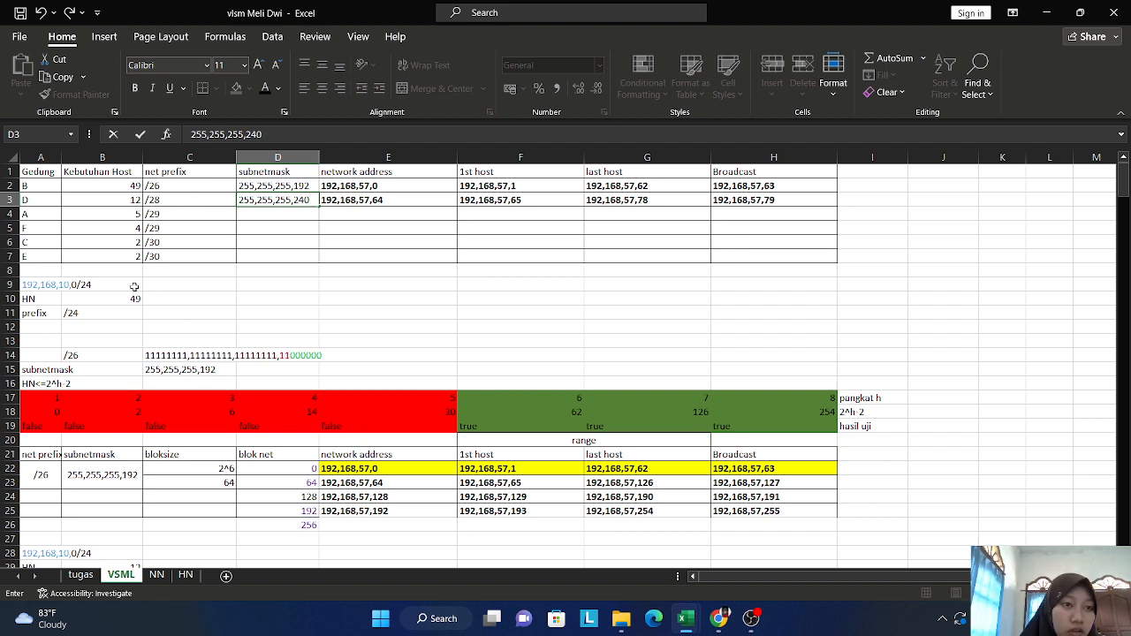
# Step: Examine the worked /29 subnet calculation for 5 hosts, including its block size, block nets and highlighted address rows
pyautogui.scroll(-5, 397, 351)
pyautogui.scroll(-14, 397, 351)
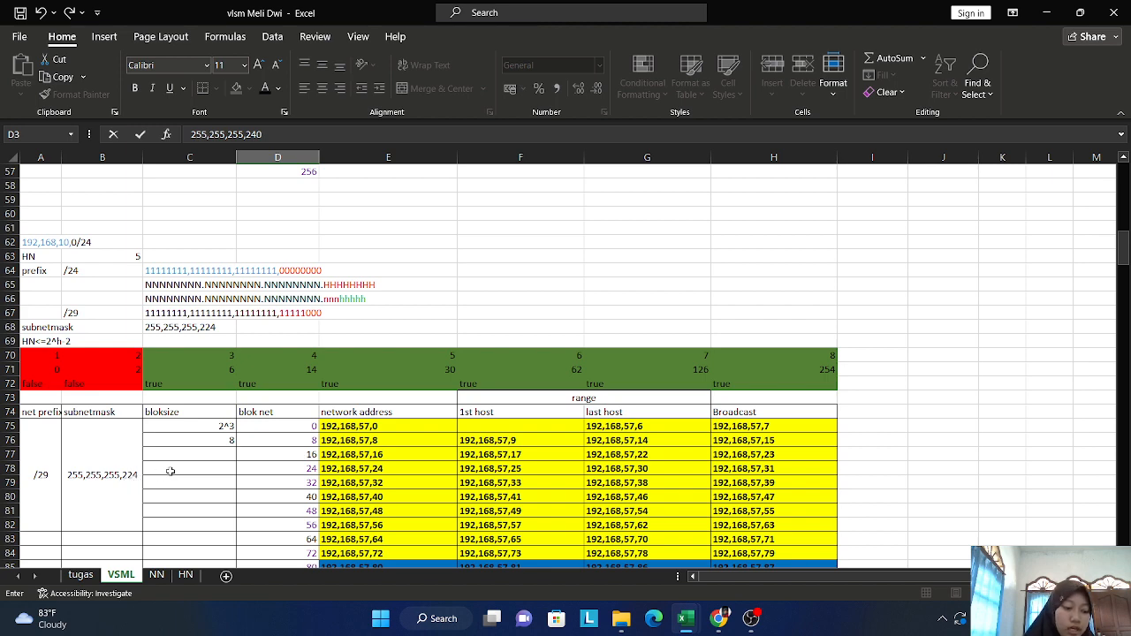
pyautogui.scroll(-2, 348, 431)
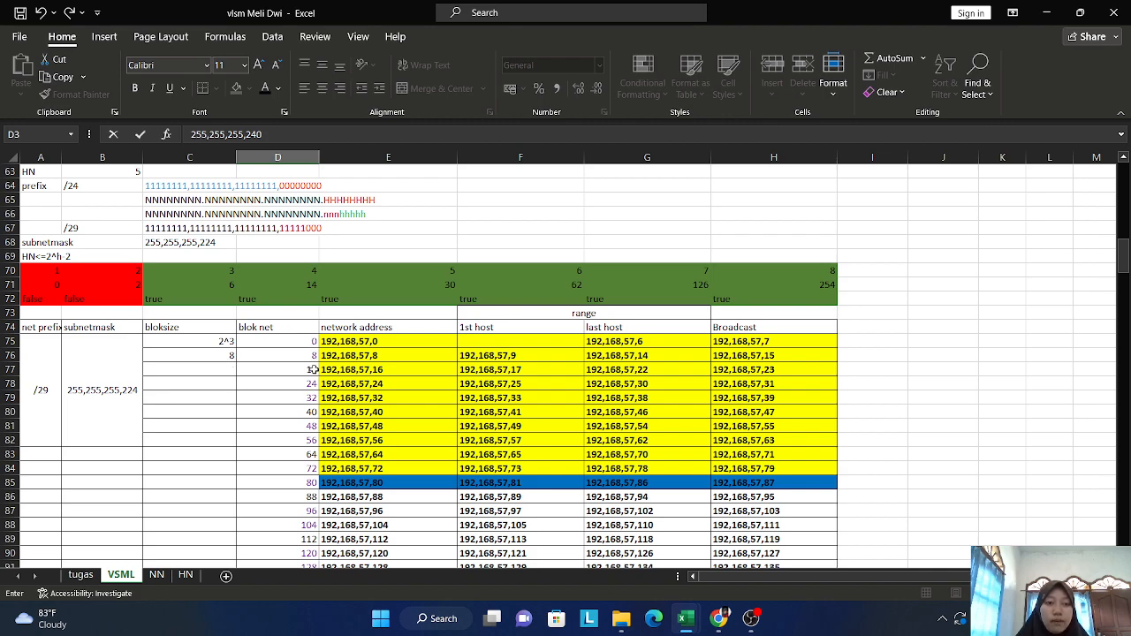
pyautogui.scroll(-2, 314, 369)
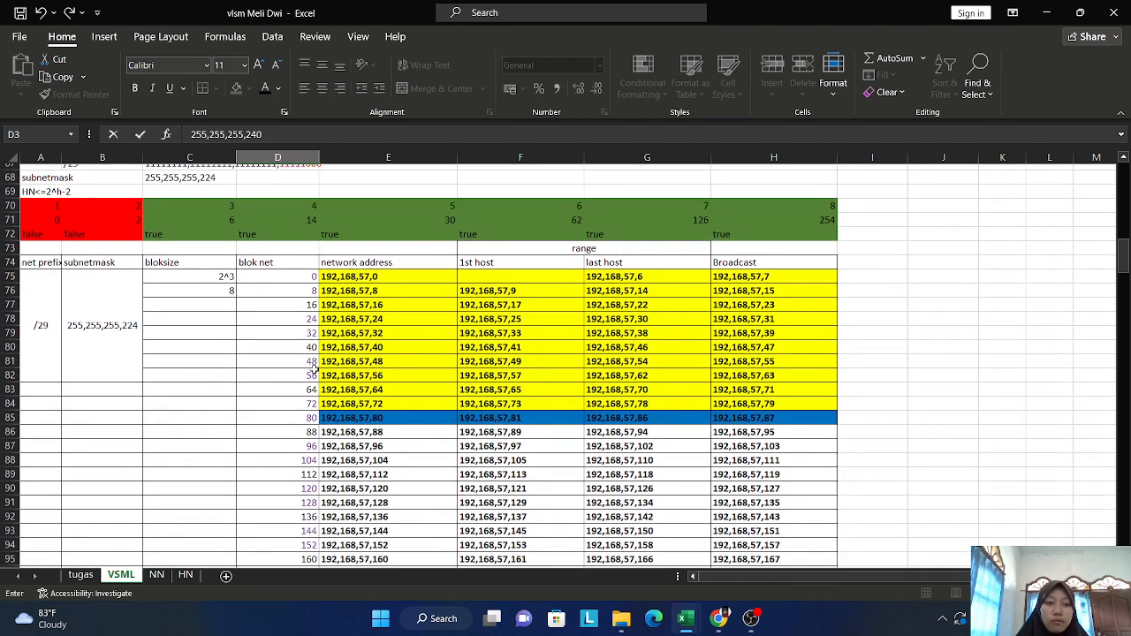
pyautogui.scroll(-1, 314, 369)
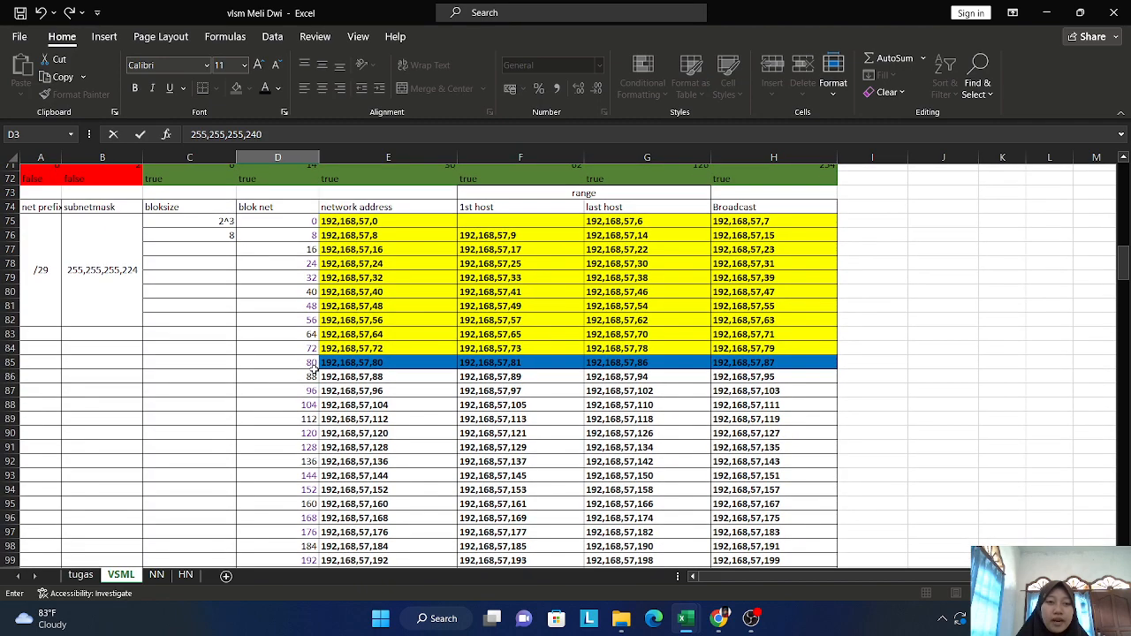
pyautogui.scroll(-1, 314, 369)
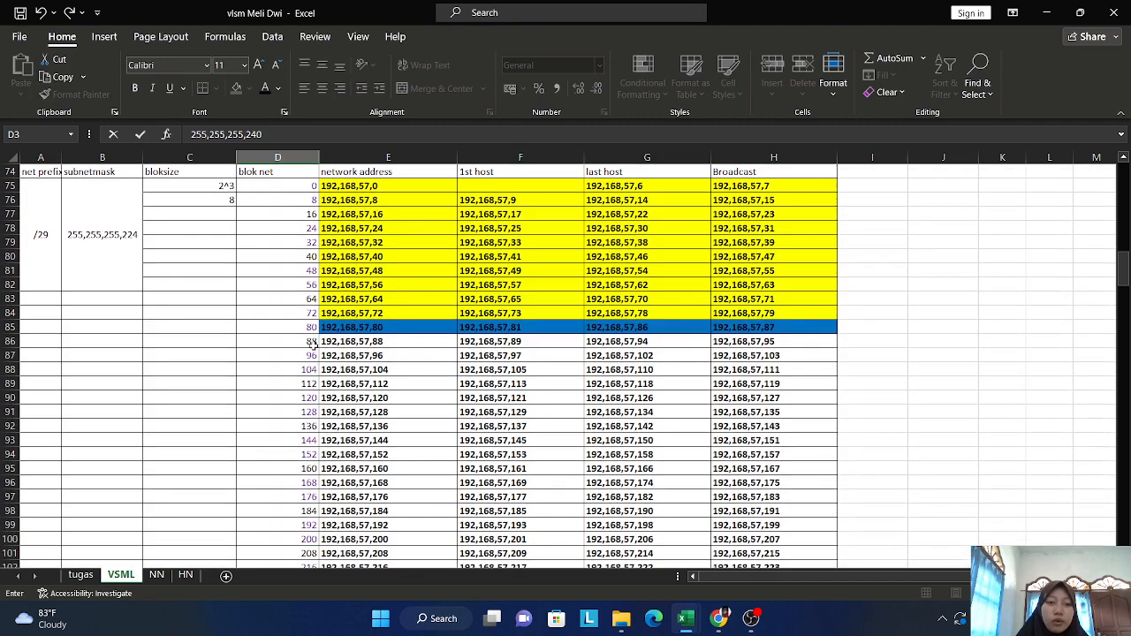
pyautogui.scroll(-2, 311, 361)
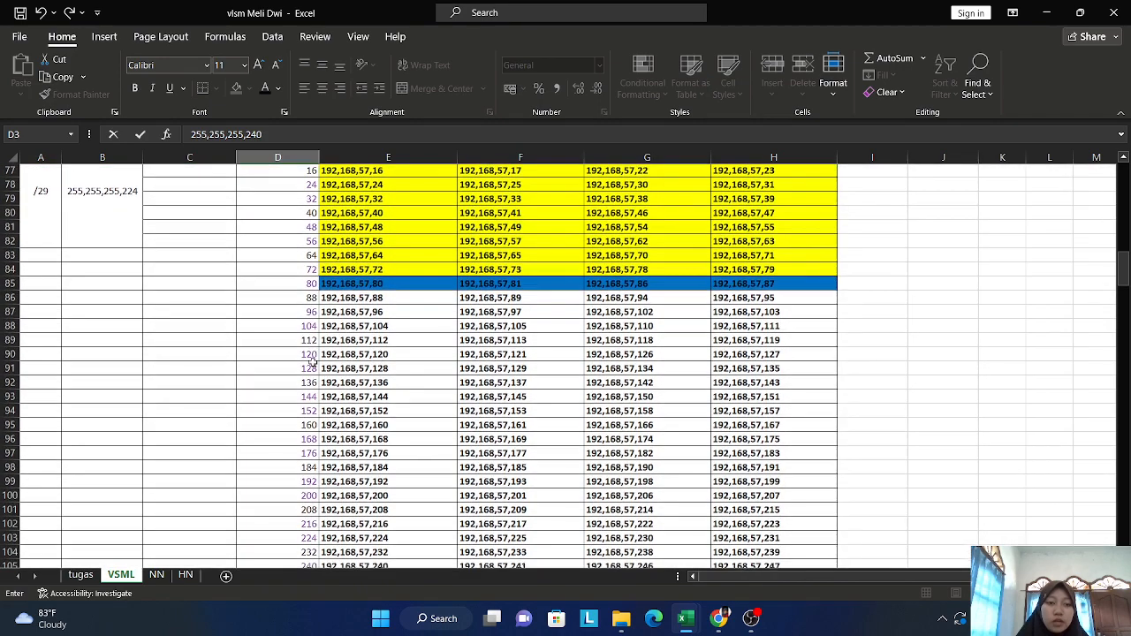
pyautogui.scroll(-1, 312, 362)
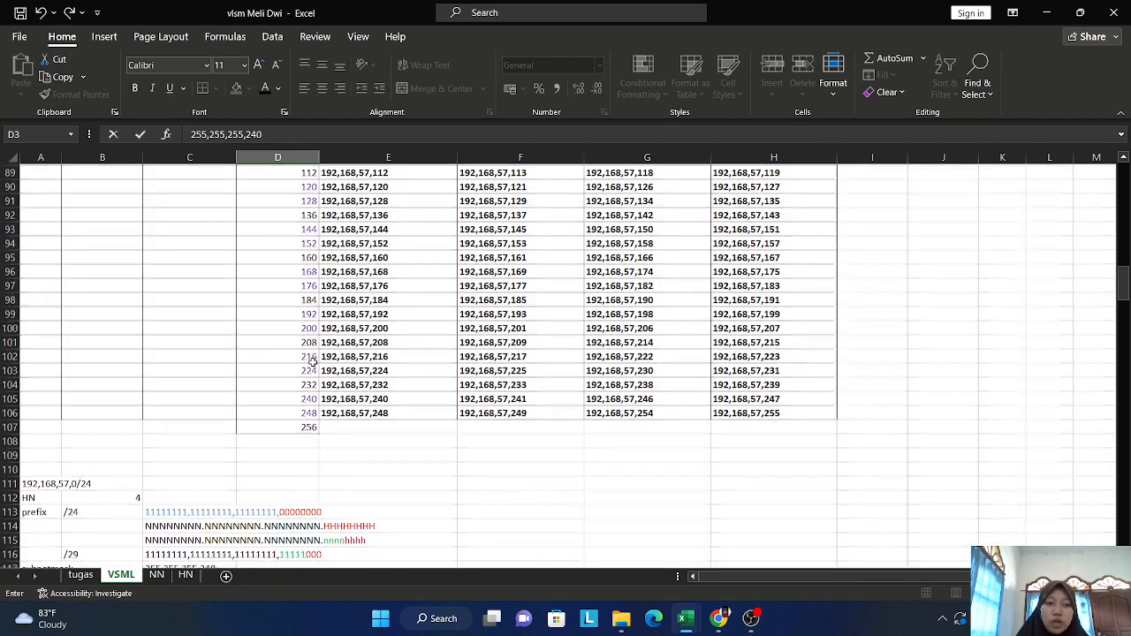
pyautogui.scroll(-1, 312, 362)
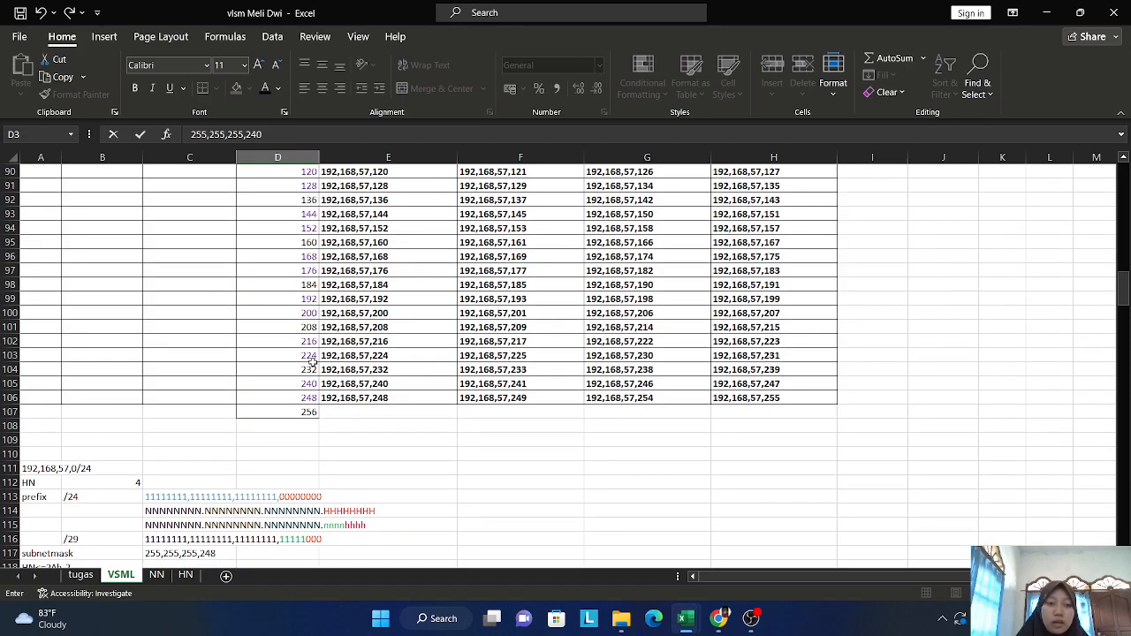
pyautogui.scroll(-1, 312, 361)
pyautogui.scroll(-2, 312, 361)
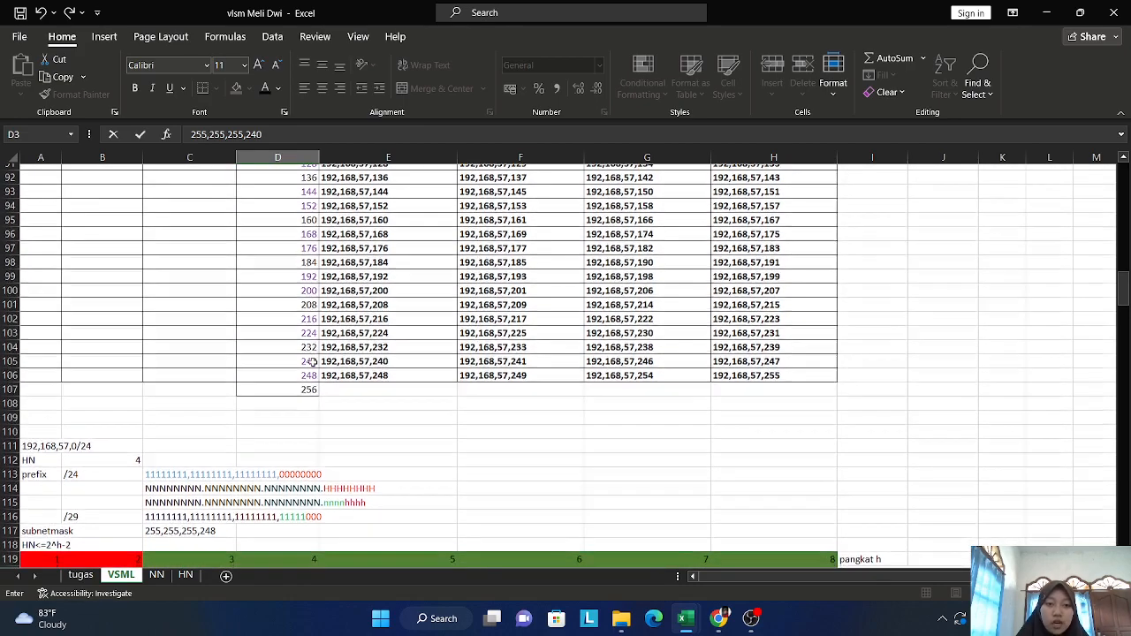
pyautogui.scroll(1, 312, 361)
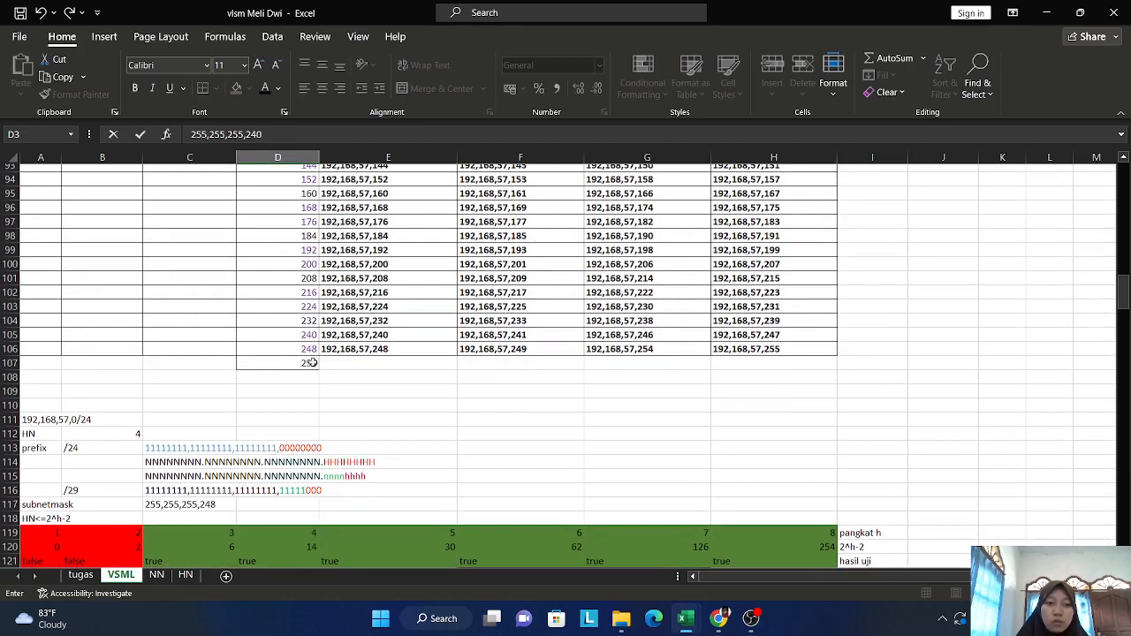
pyautogui.scroll(9, 312, 361)
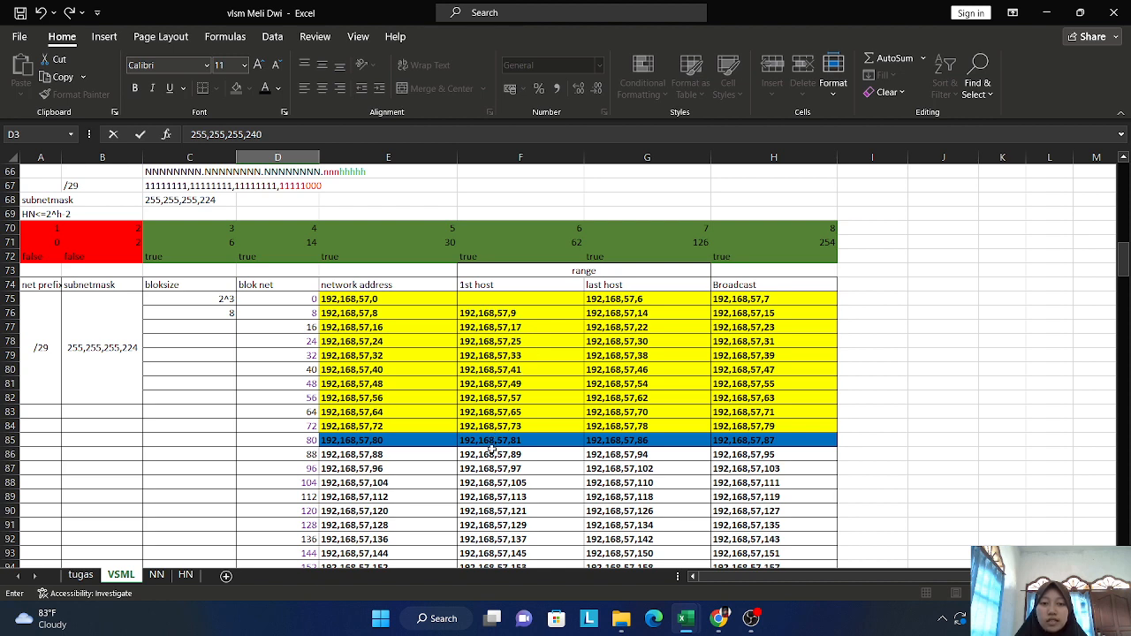
pyautogui.hscroll(2, 566, 364)
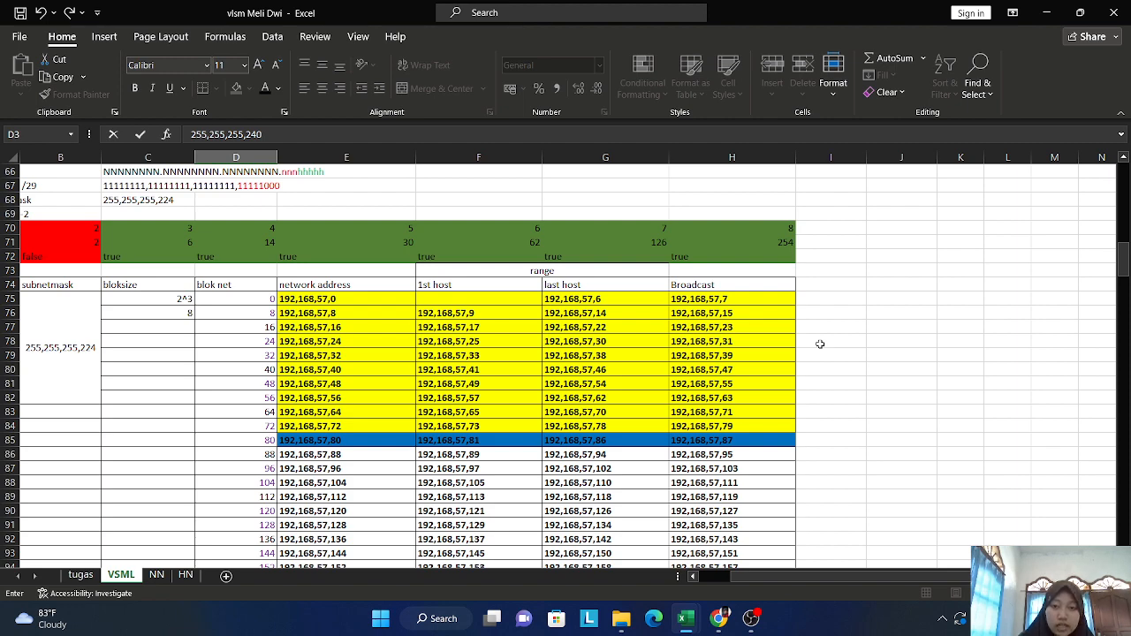
pyautogui.scroll(-1, 819, 344)
pyautogui.scroll(2, 820, 343)
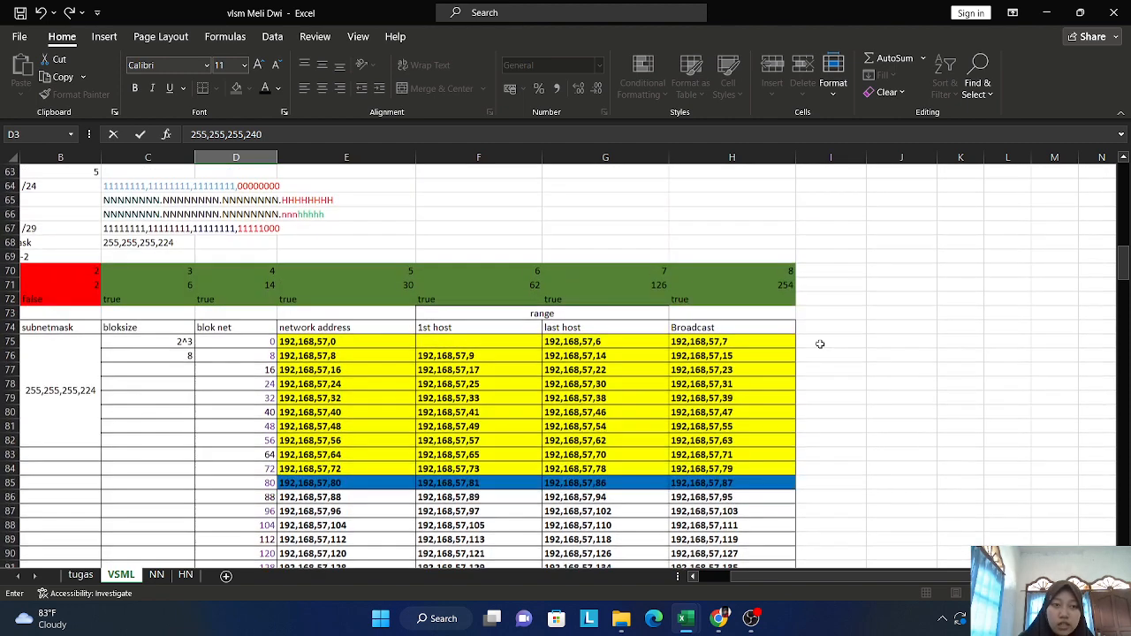
pyautogui.scroll(1, 820, 344)
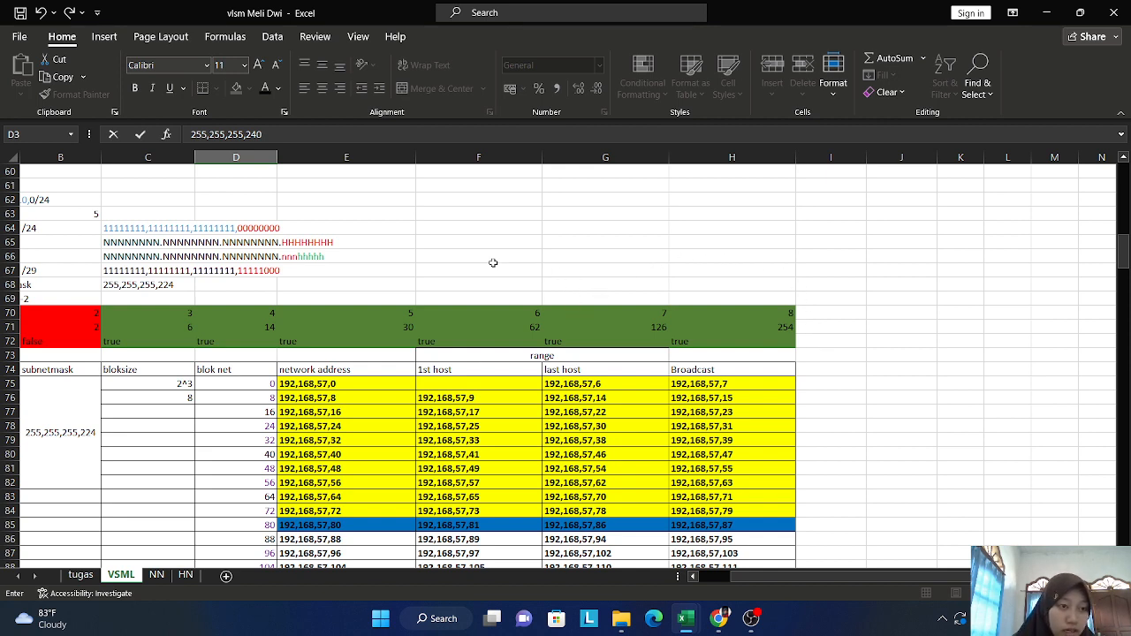
pyautogui.hscroll(-2, 490, 262)
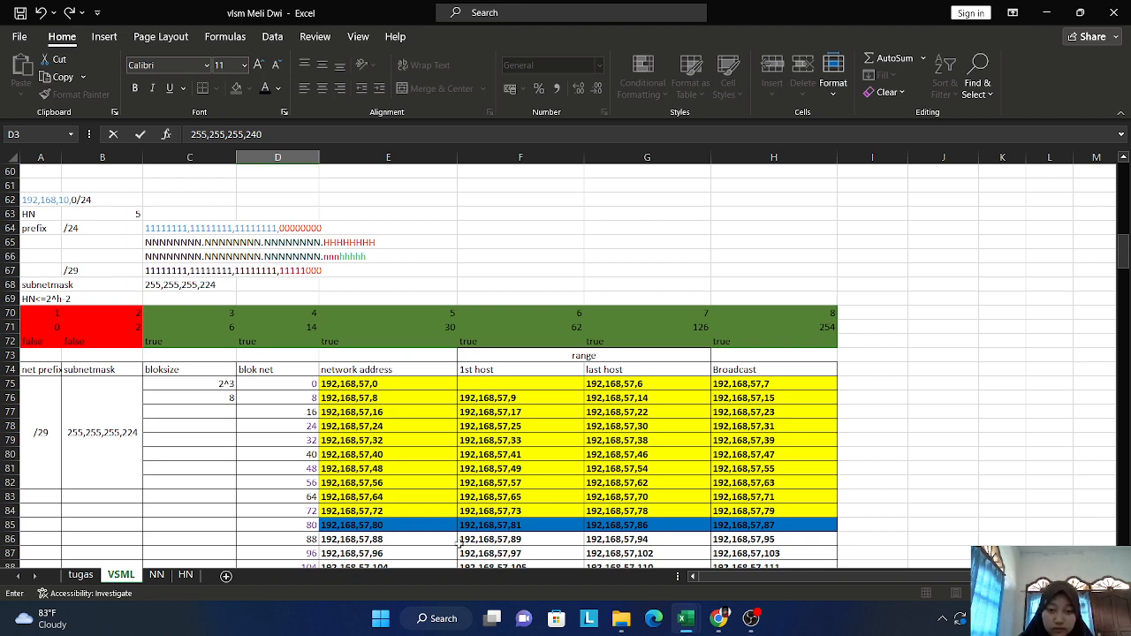
# Step: Copy the blue-highlighted 192,168,57,80 row of the /29 calculation into Gedung A's network address, 1st host, last host and Broadcast cells
pyautogui.moveTo(371, 523); pyautogui.dragTo(805, 526)
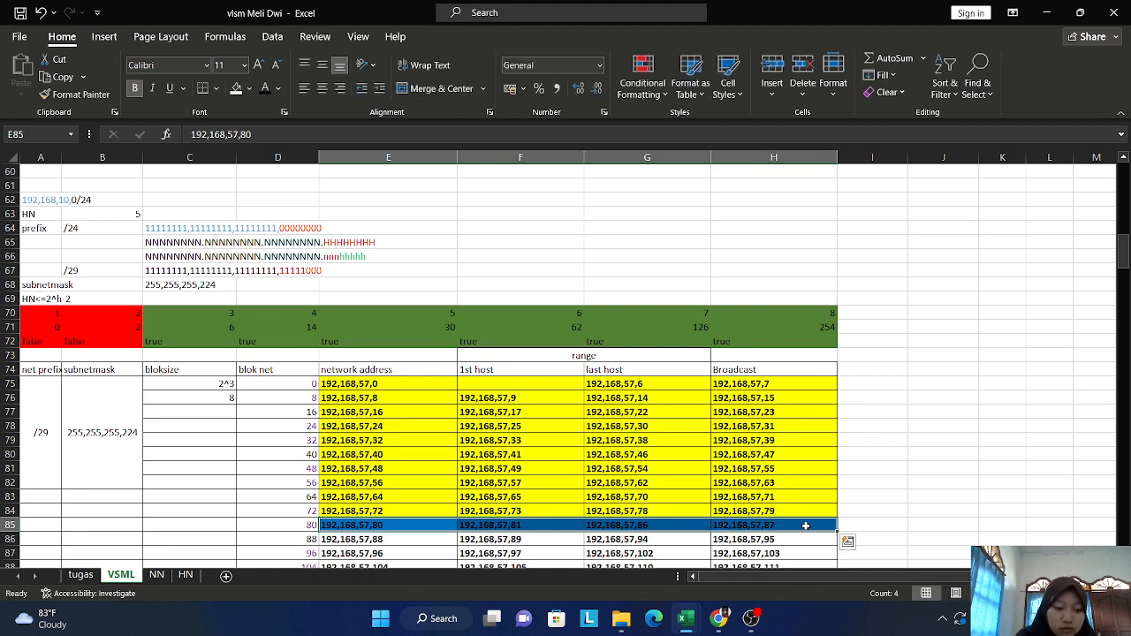
pyautogui.hotkey('ctrl', 'c')
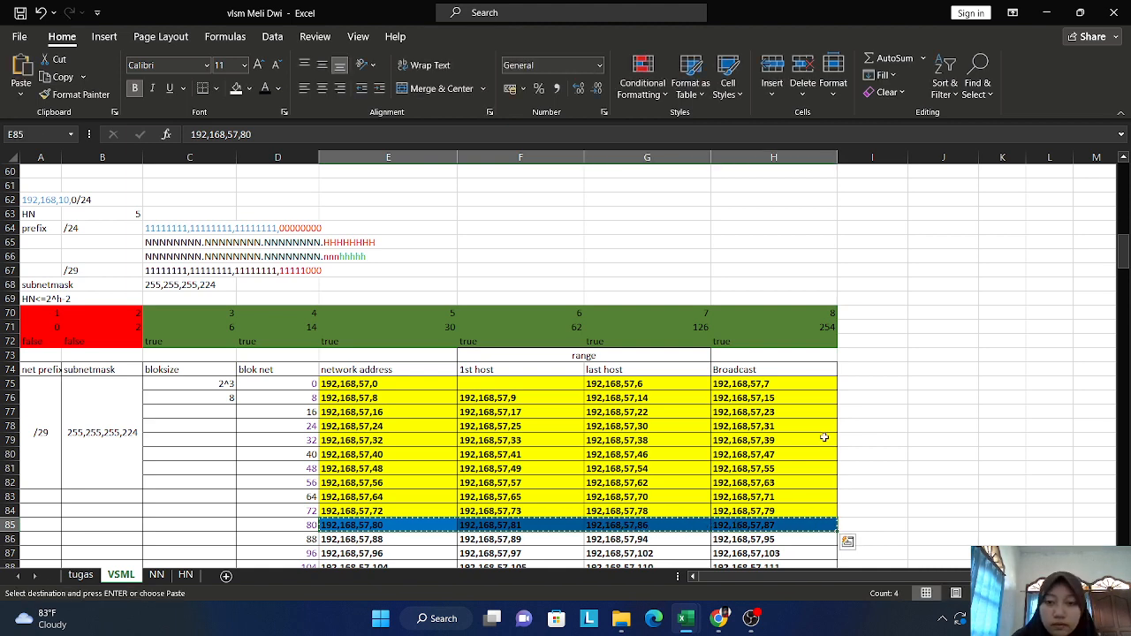
pyautogui.scroll(20, 815, 238)
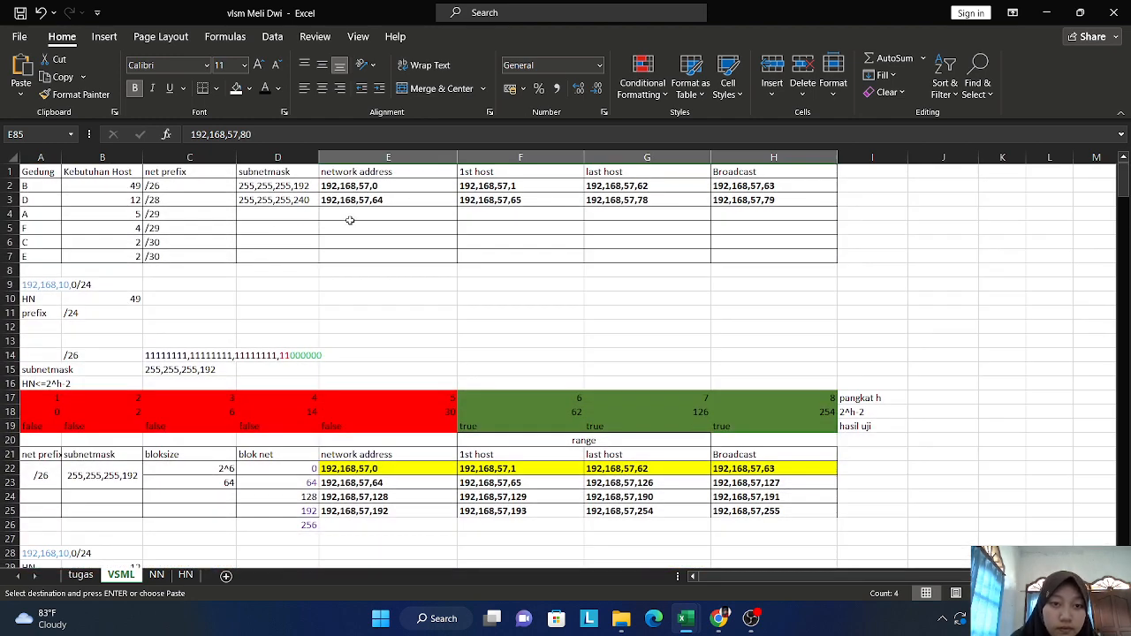
pyautogui.click(351, 215)
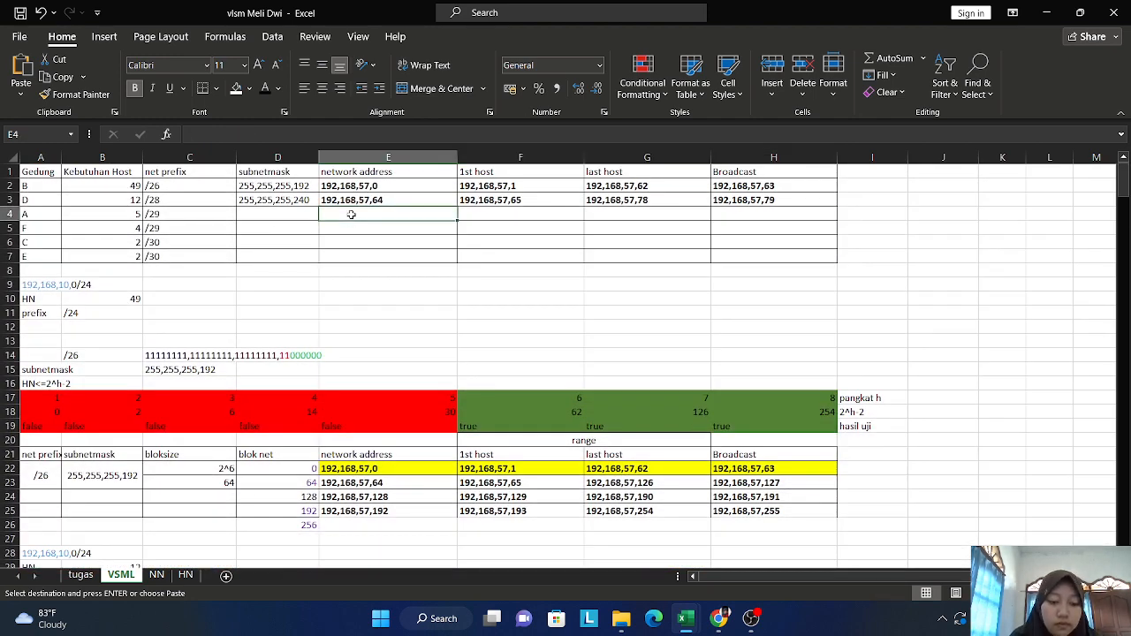
pyautogui.hotkey('ctrl', 'v')
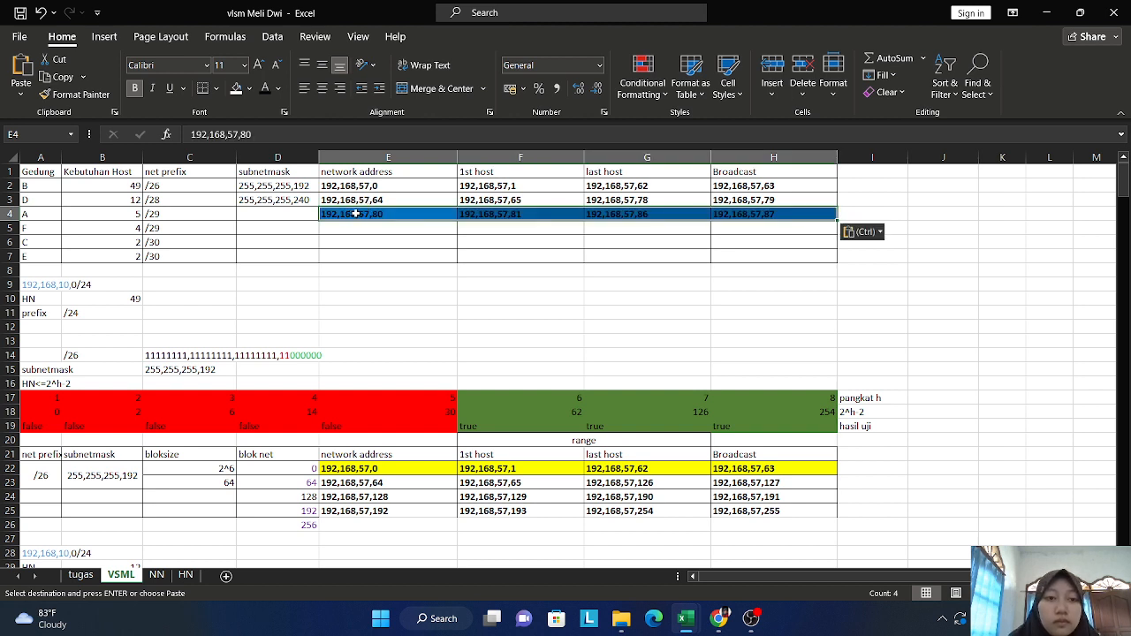
# Step: Set the fill colour of Gedung A's network address, 1st host, last host and Broadcast cells to white
pyautogui.moveTo(351, 215); pyautogui.dragTo(766, 215)
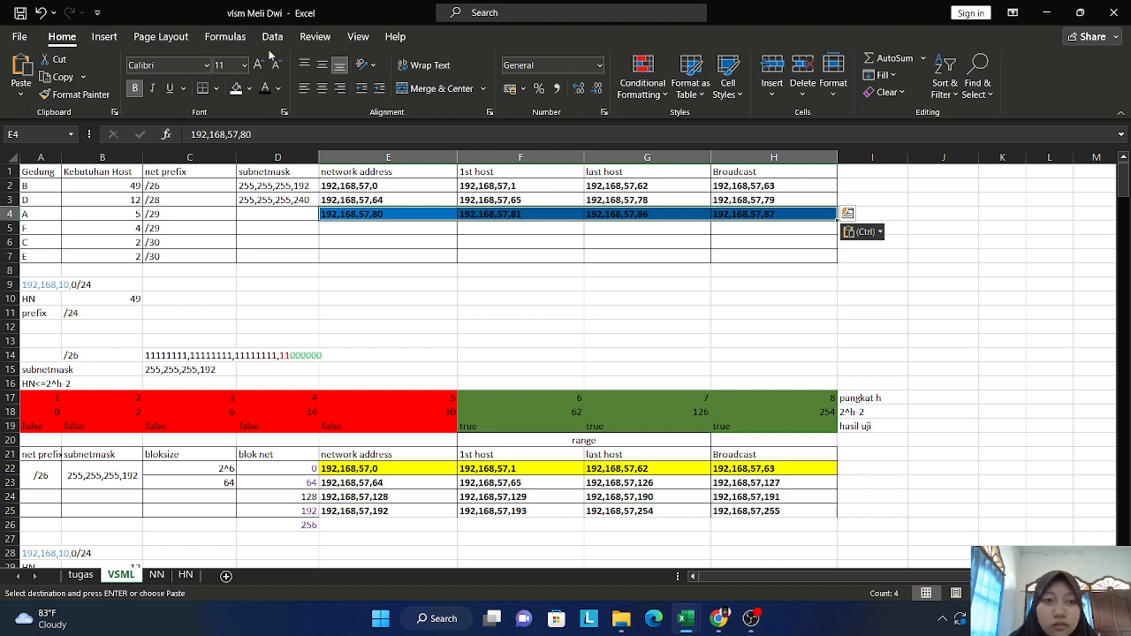
pyautogui.click(249, 88)
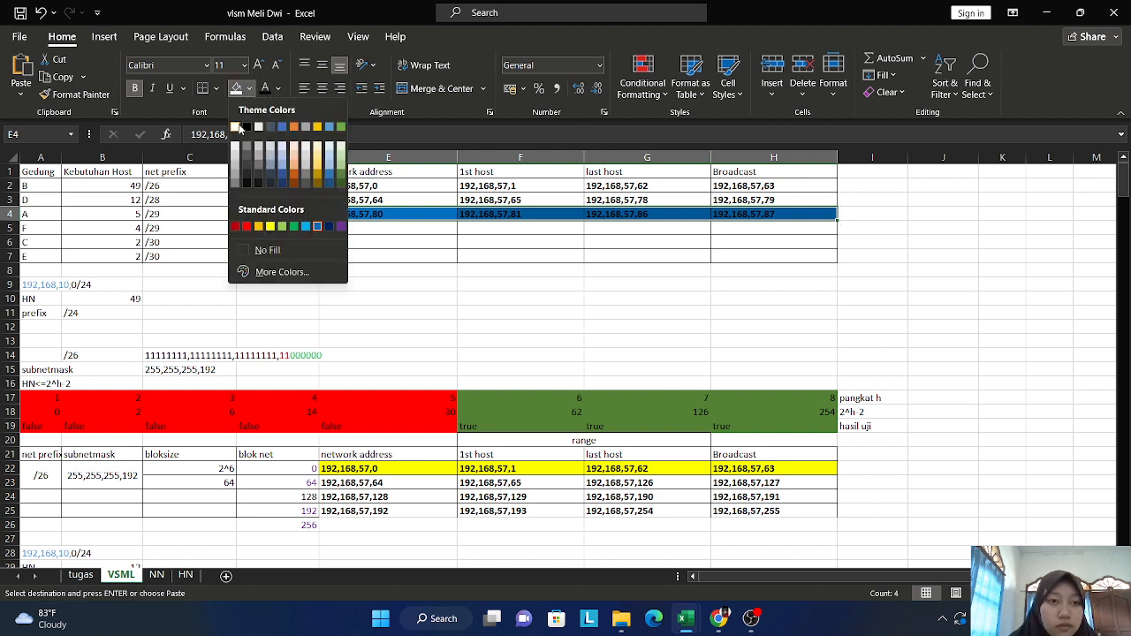
pyautogui.click(234, 128)
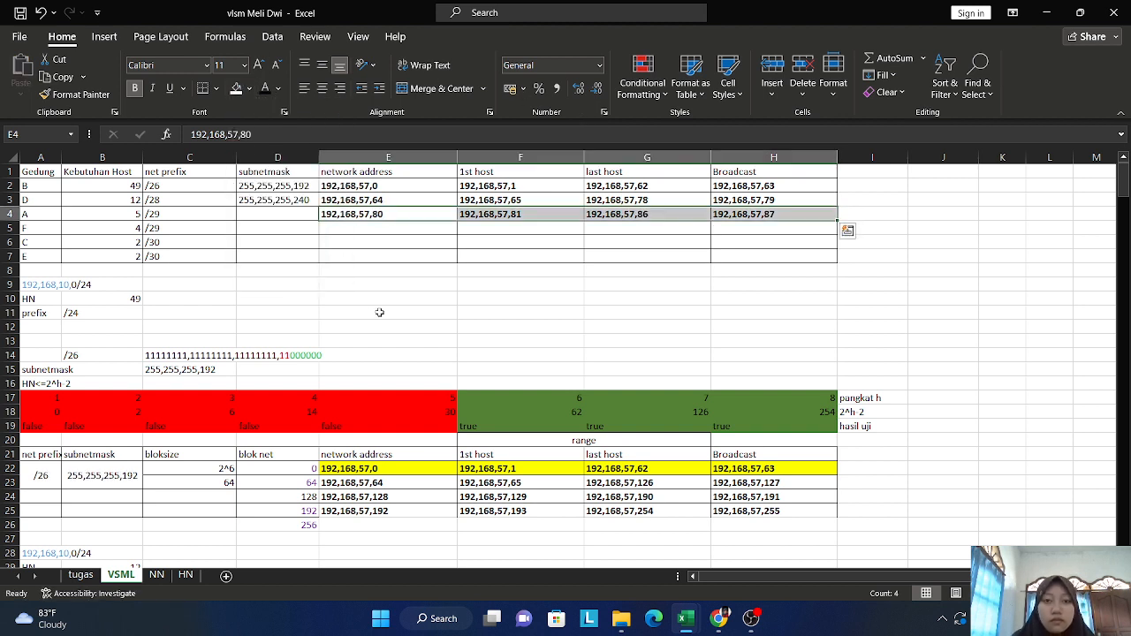
pyautogui.click(391, 316)
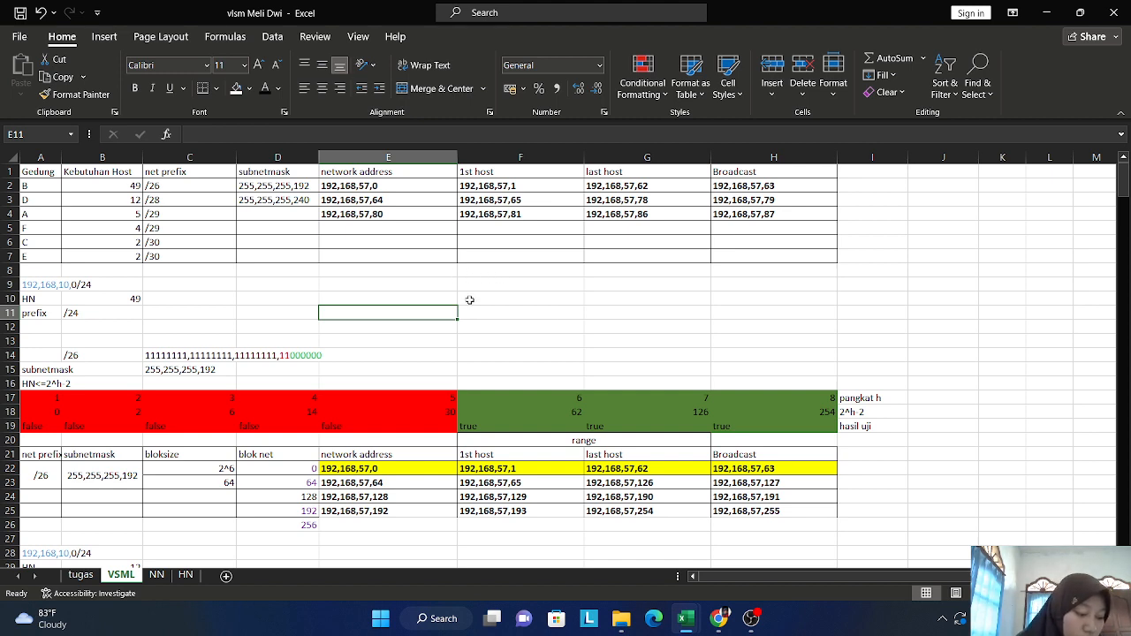
# Step: Look up the subnetmask in the worked /29 calculation for 5 hosts and select Gedung A's subnetmask cell in the summary table
pyautogui.scroll(-8, 557, 313)
pyautogui.scroll(-2, 557, 313)
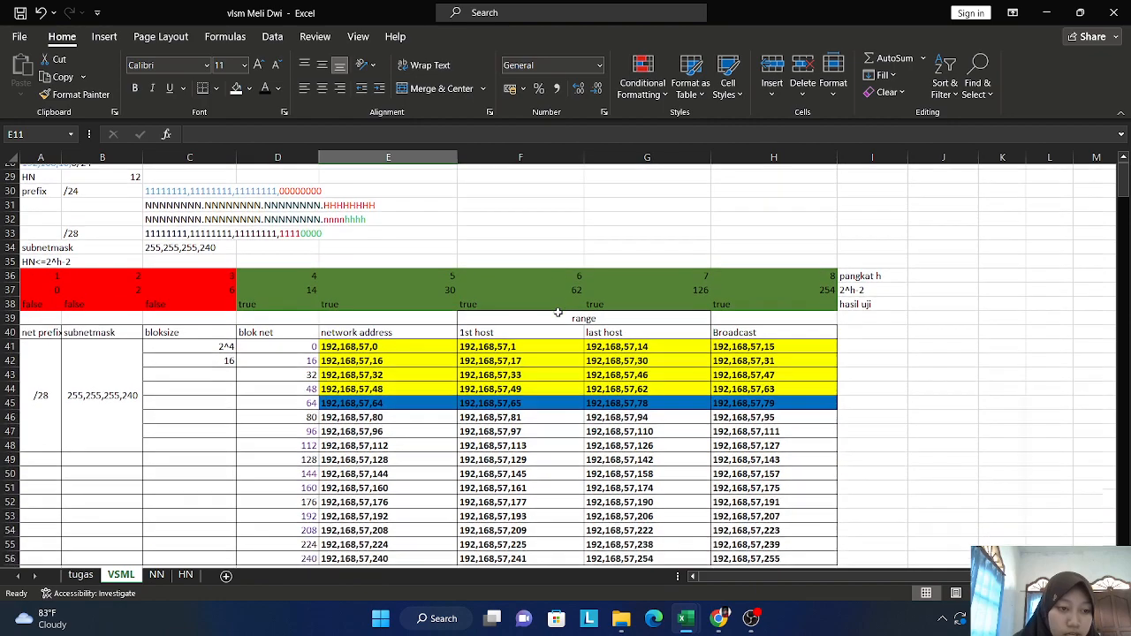
pyautogui.scroll(1, 558, 312)
pyautogui.scroll(-4, 557, 312)
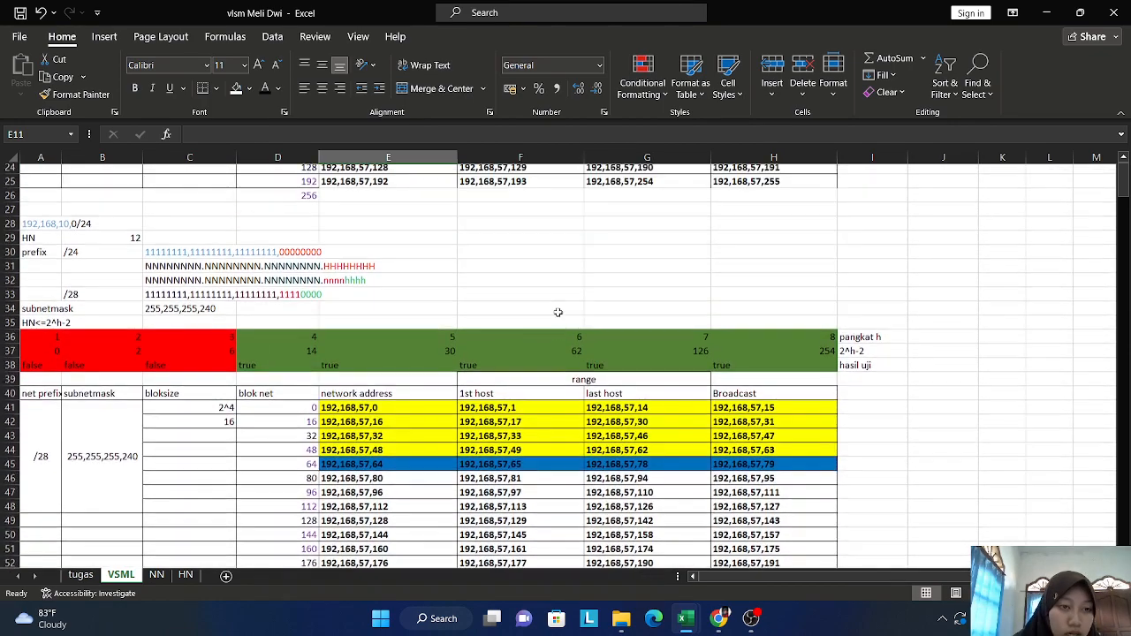
pyautogui.scroll(-20, 557, 313)
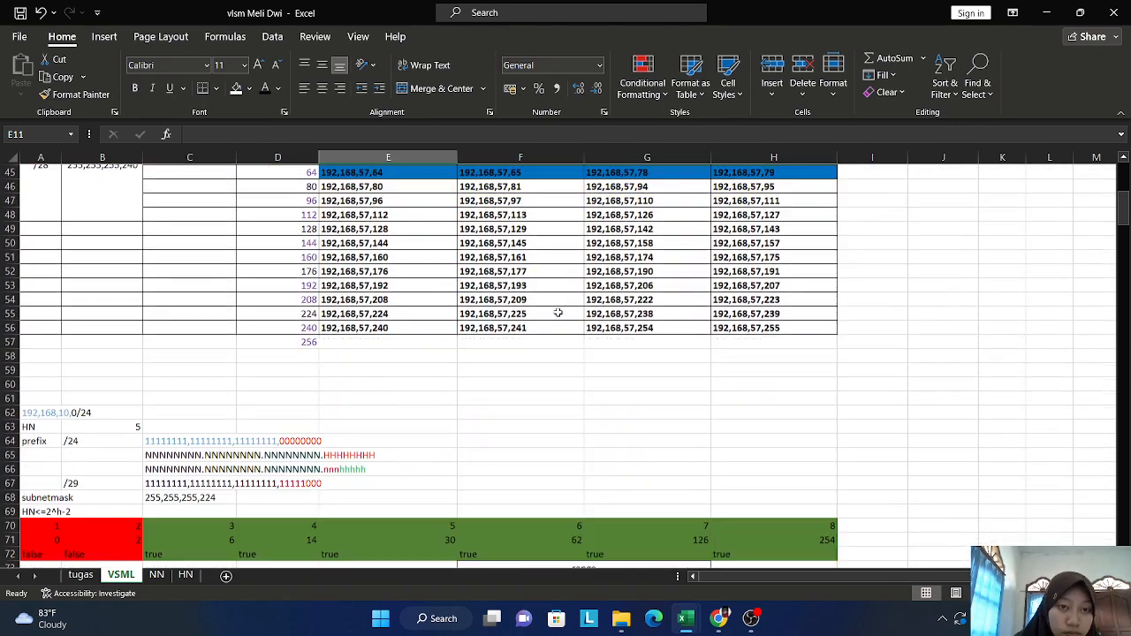
pyautogui.scroll(-1, 557, 313)
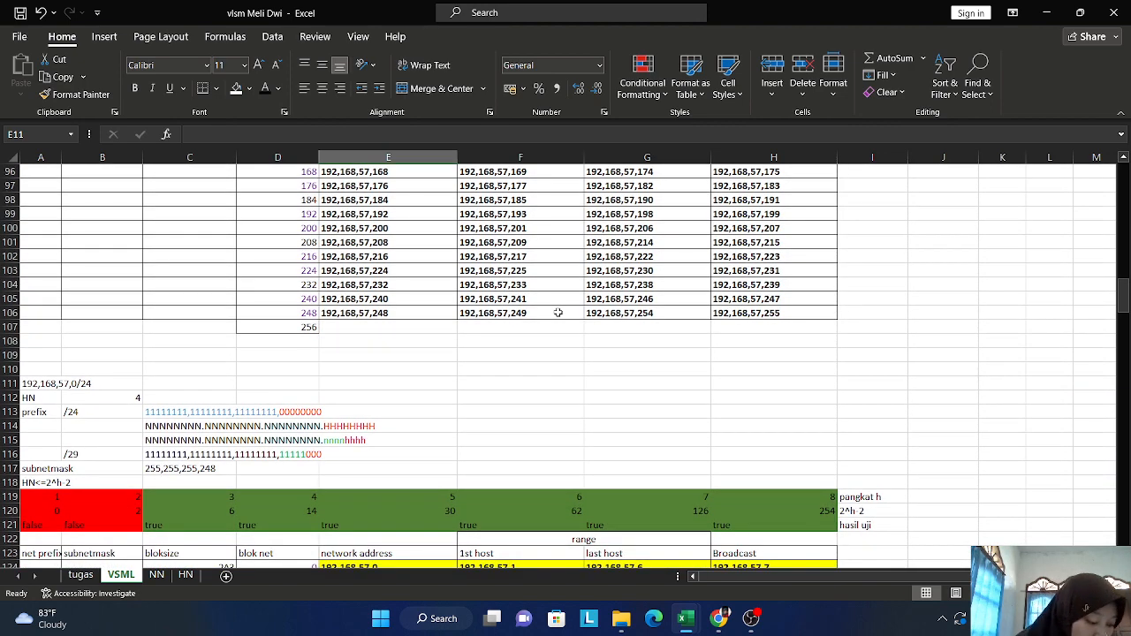
pyautogui.scroll(-6, 557, 312)
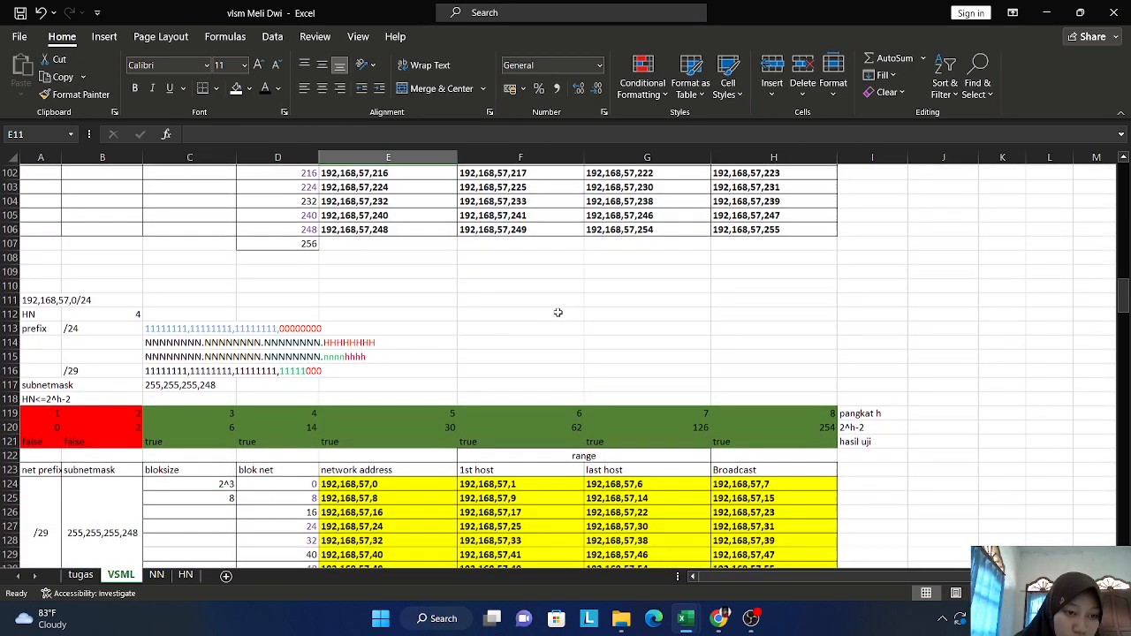
pyautogui.scroll(16, 558, 313)
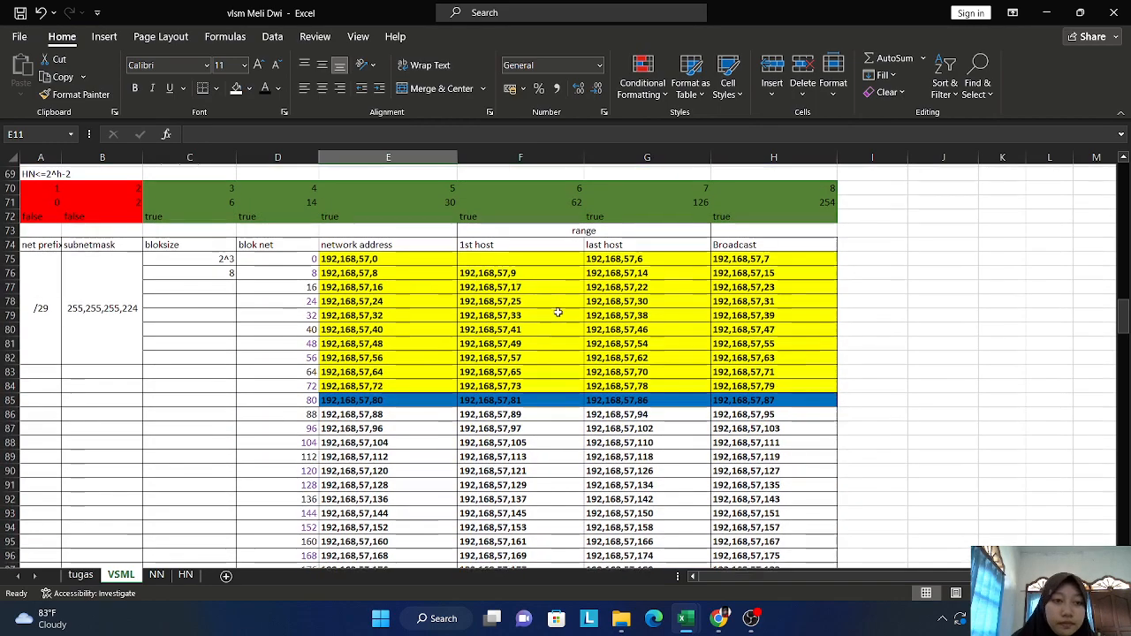
pyautogui.scroll(19, 558, 313)
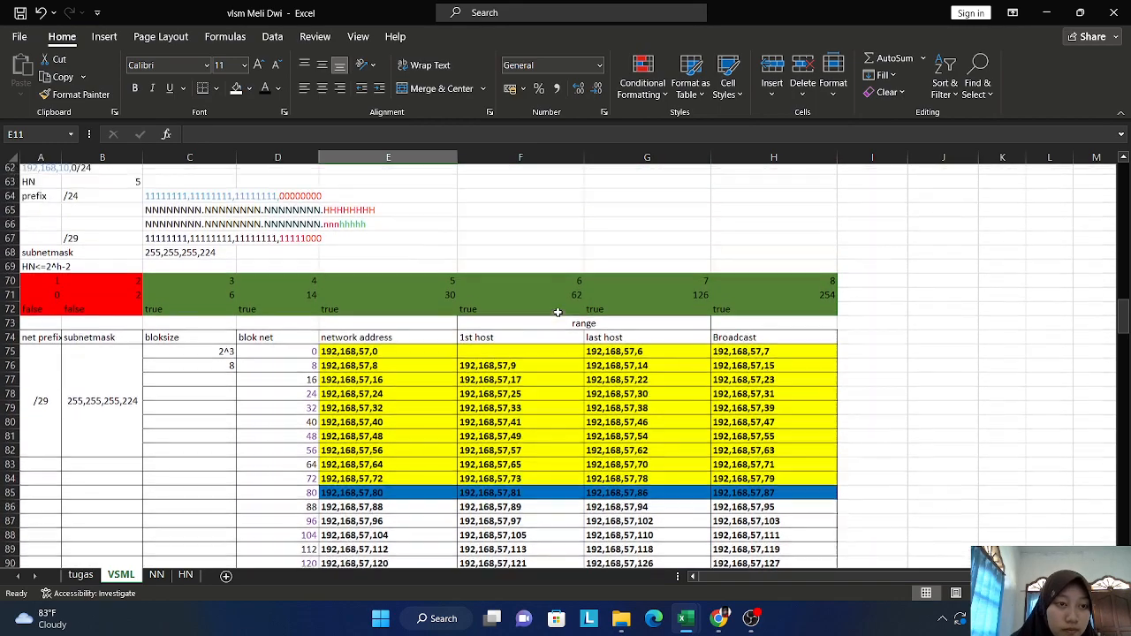
pyautogui.scroll(2, 557, 312)
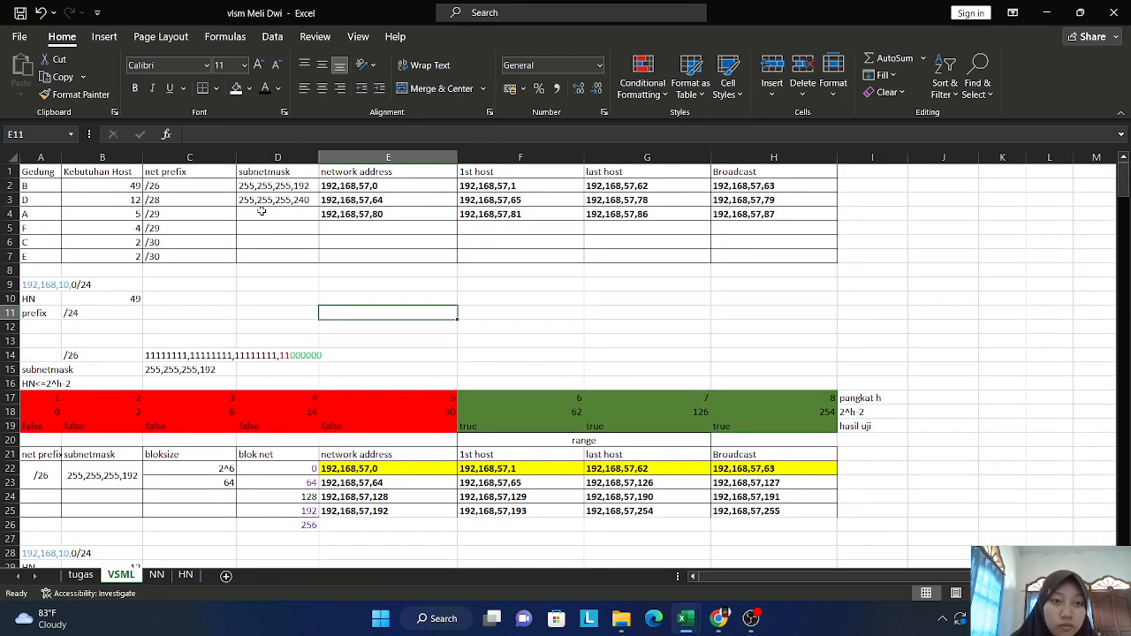
pyautogui.click(262, 211)
pyautogui.write('192,168')
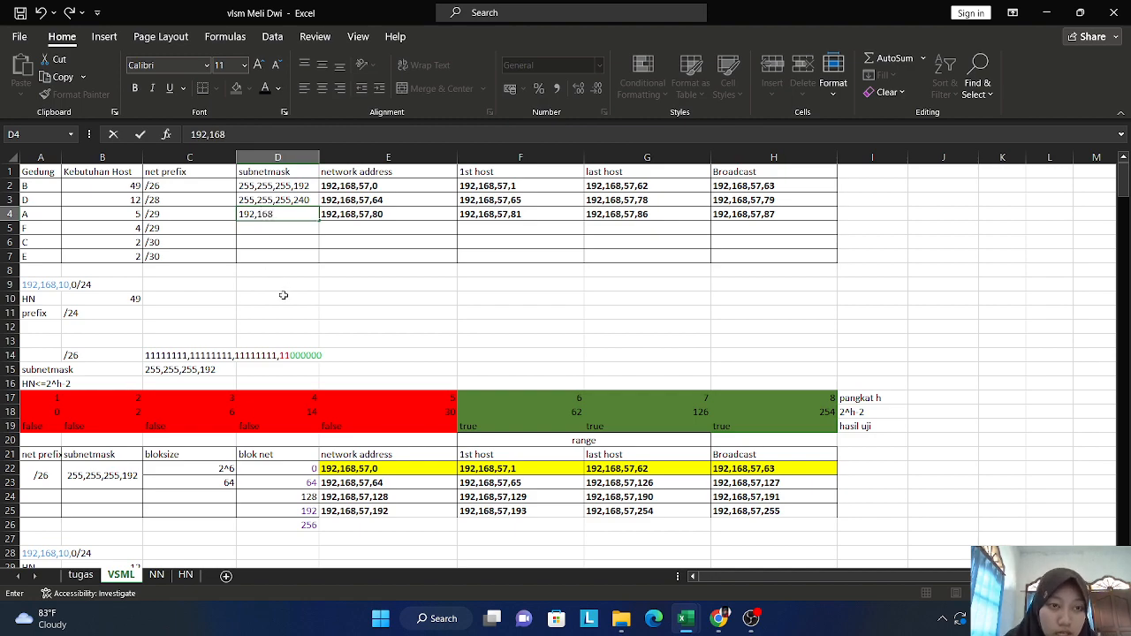
pyautogui.scroll(-3, 283, 294)
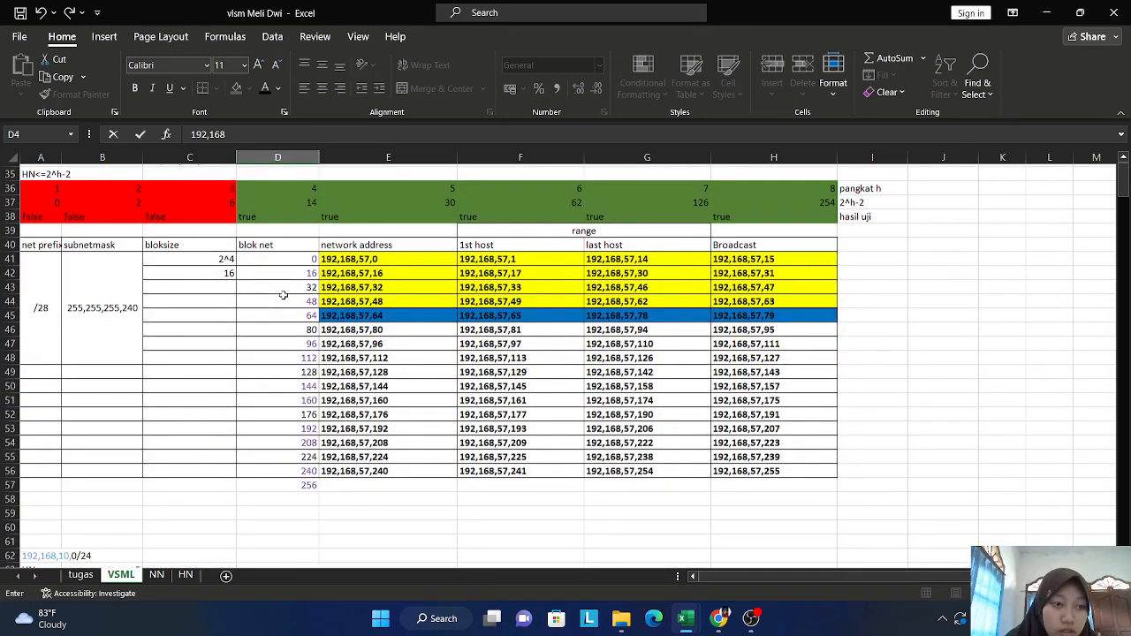
pyautogui.scroll(-8, 283, 294)
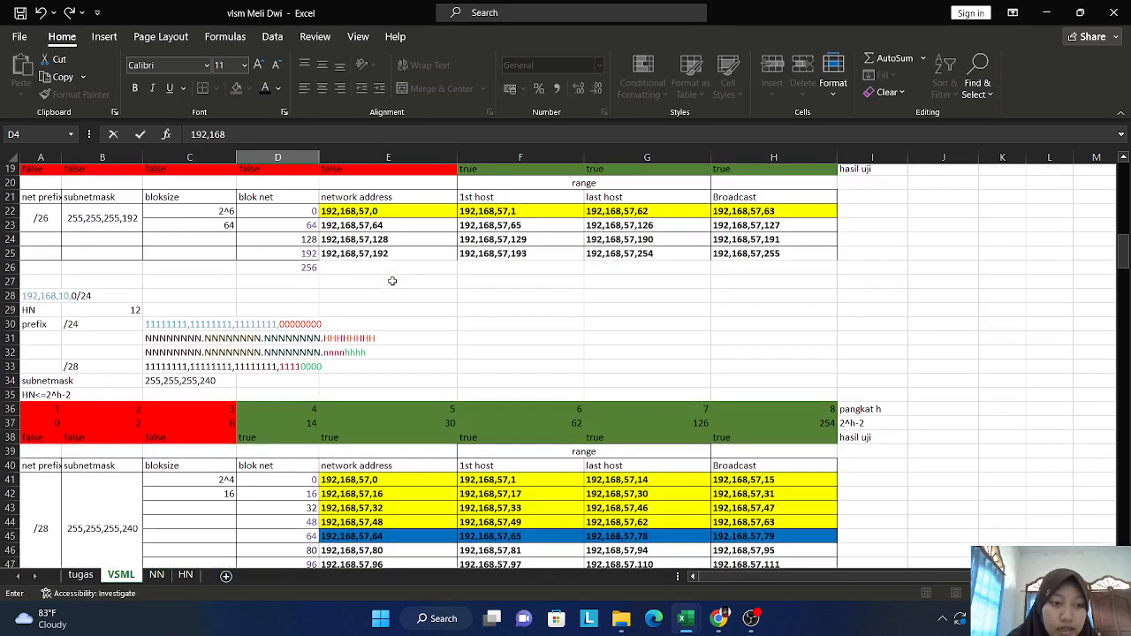
pyautogui.scroll(5, 391, 281)
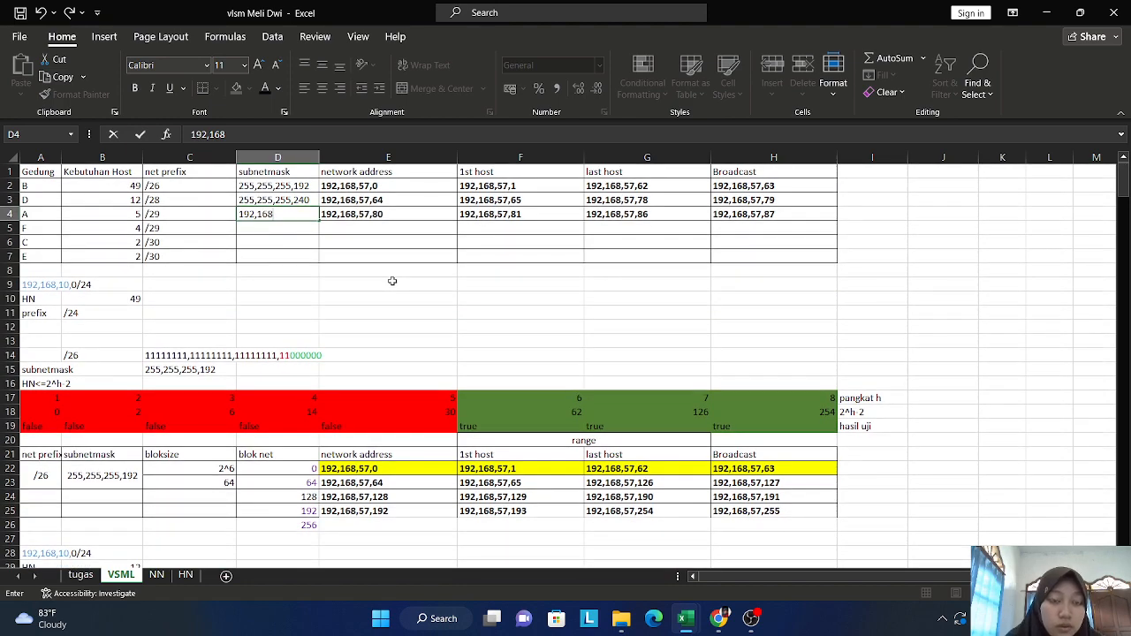
pyautogui.scroll(-9, 391, 281)
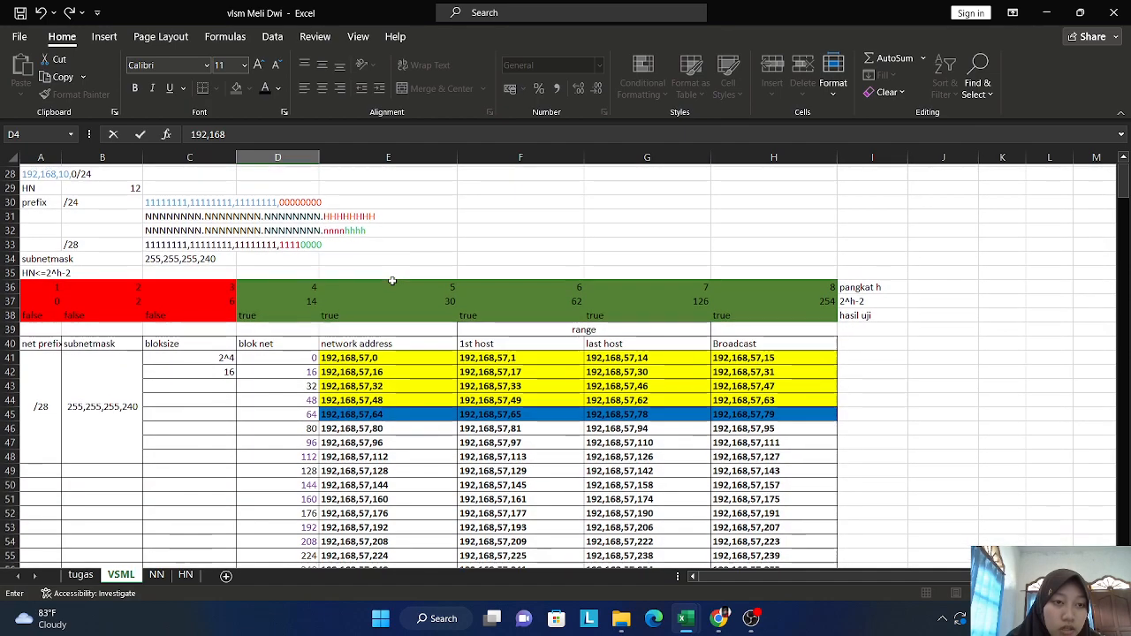
pyautogui.scroll(9, 392, 281)
pyautogui.scroll(-4, 392, 281)
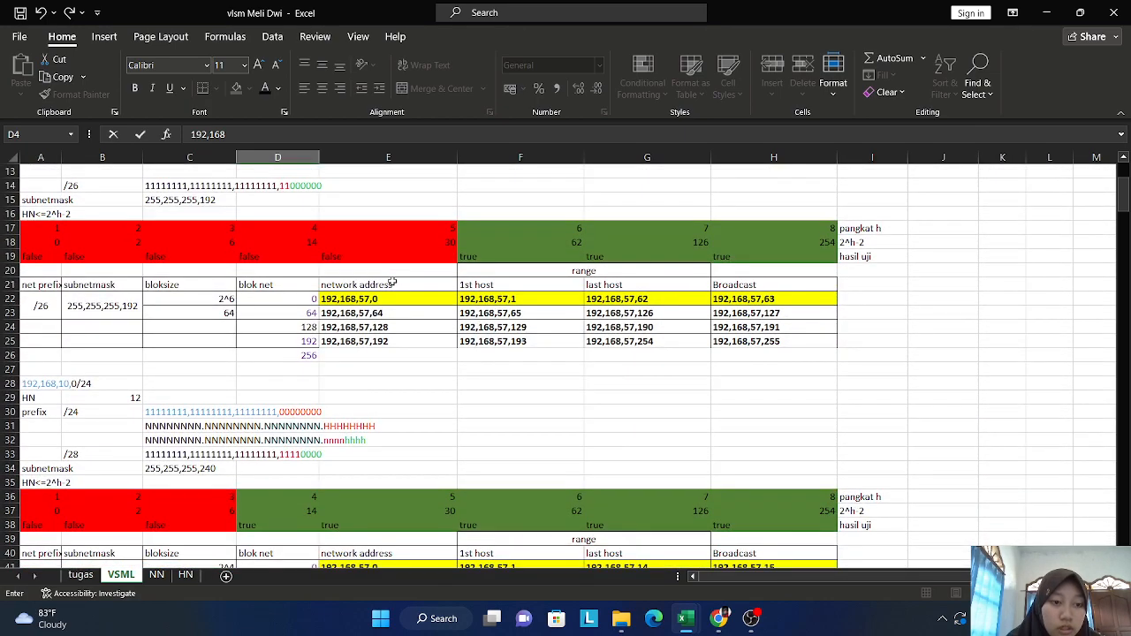
pyautogui.scroll(-7, 391, 281)
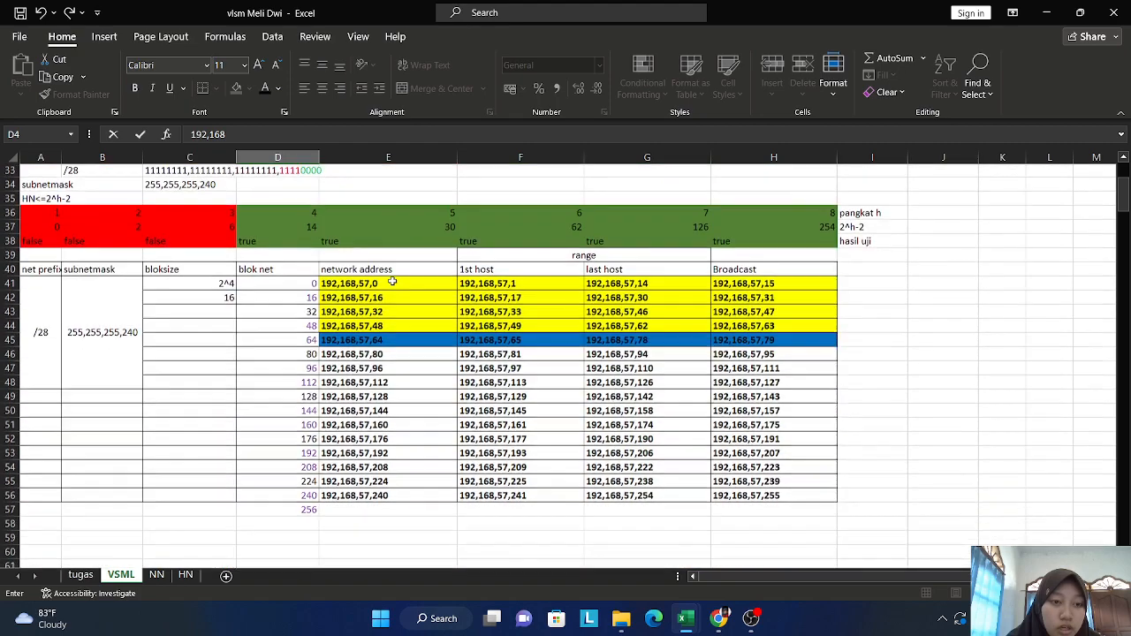
pyautogui.scroll(-5, 392, 281)
pyautogui.scroll(16, 391, 281)
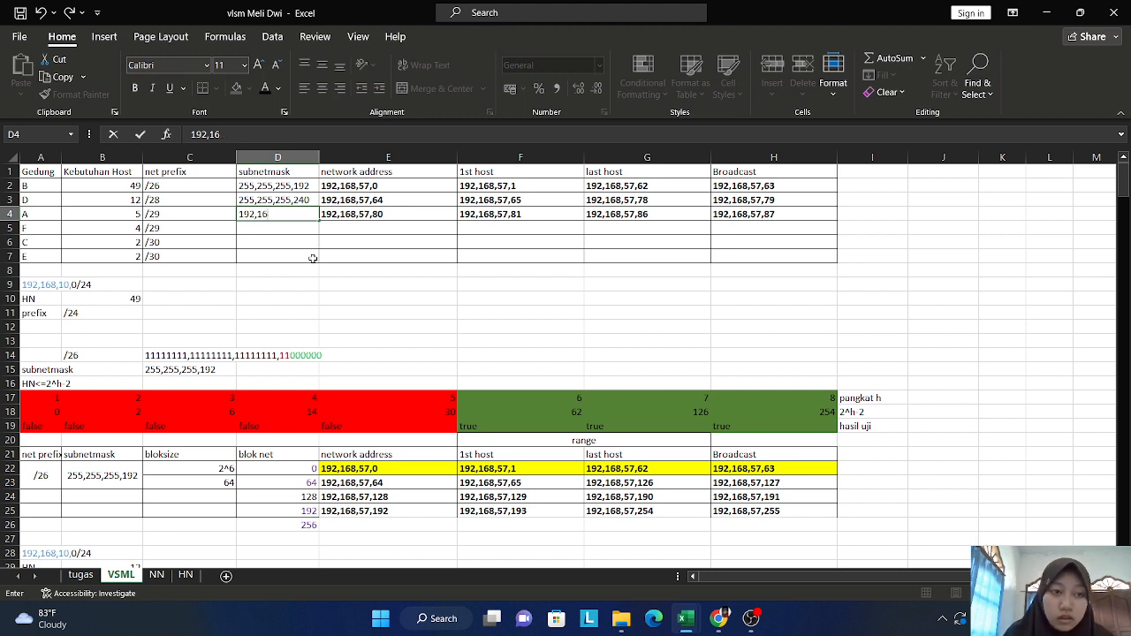
pyautogui.press('BackSpace')
pyautogui.press('BackSpace')
pyautogui.press('BackSpace')
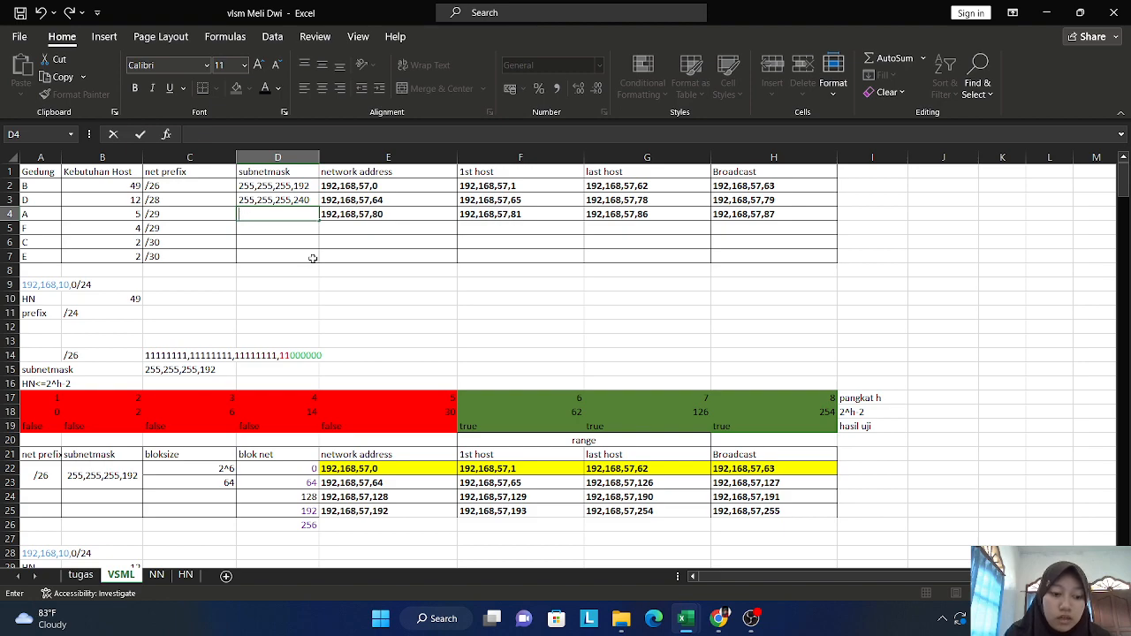
# Step: Enter 255,255,255,224 as Gedung A's subnetmask in the summary table, taking it from the worked /29 calculation for 5 hosts
pyautogui.write('255')
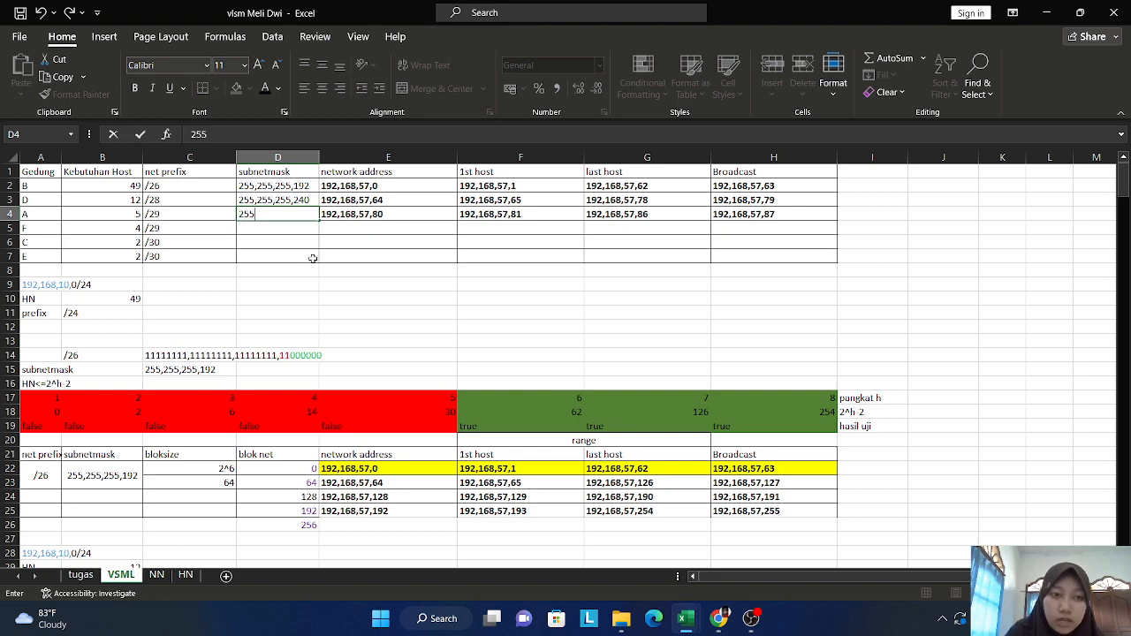
pyautogui.scroll(-15, 313, 258)
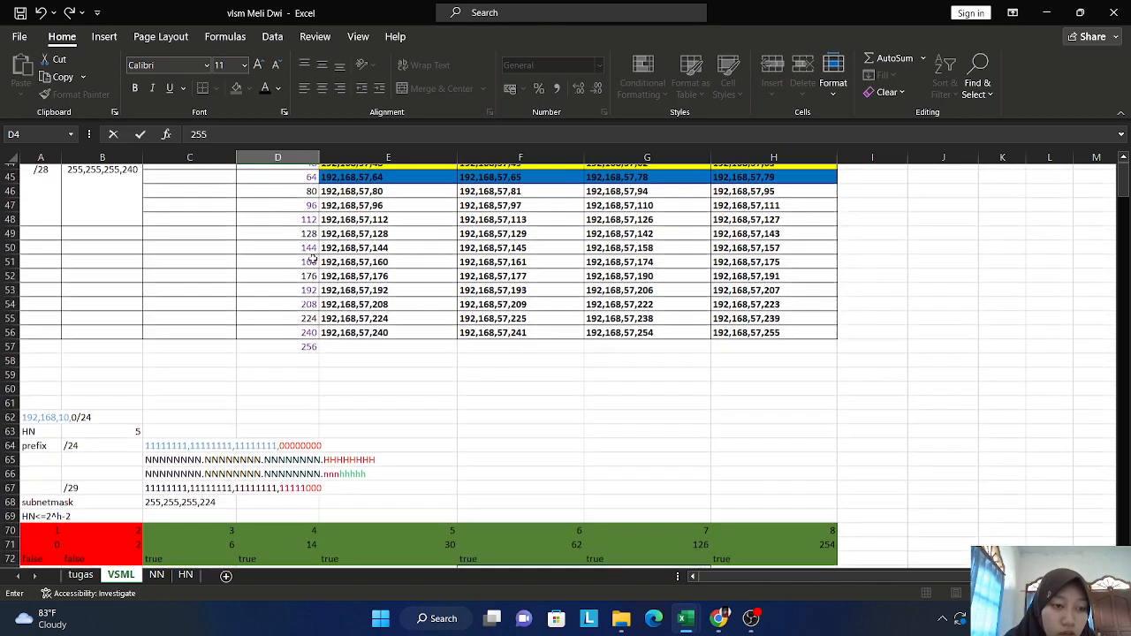
pyautogui.scroll(15, 312, 258)
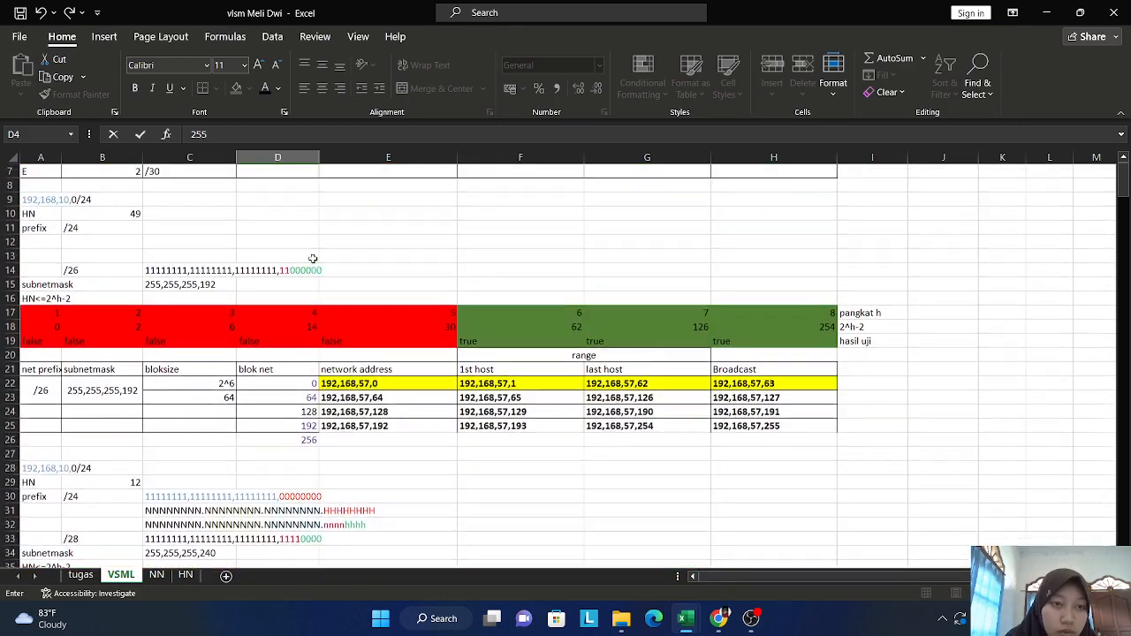
pyautogui.scroll(-1, 313, 258)
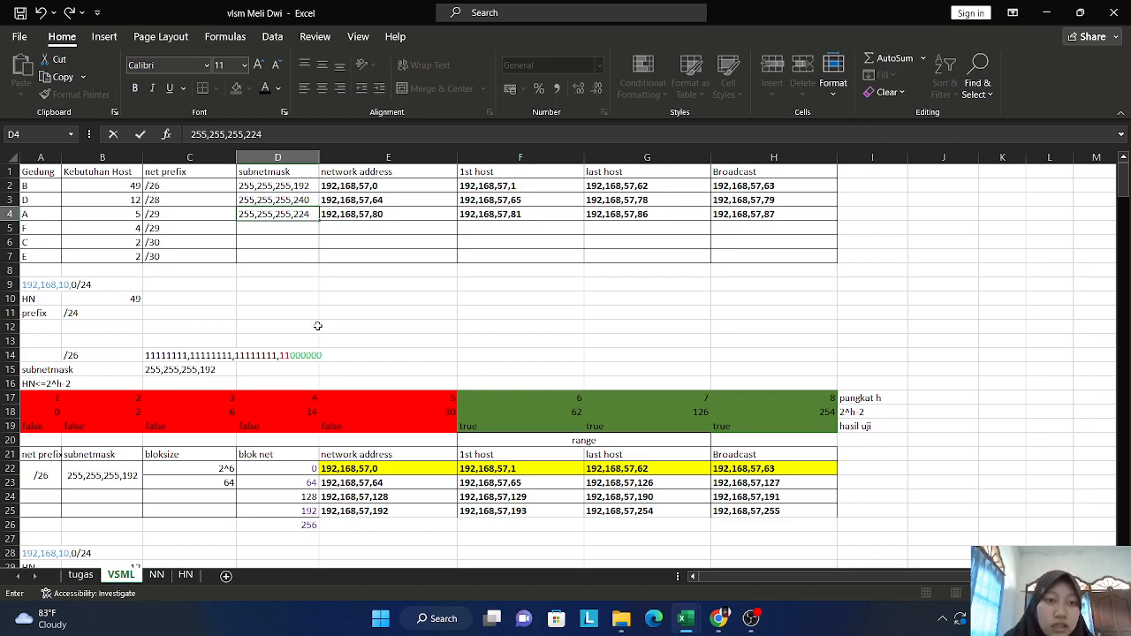
# Step: Compare Gedung A's subnetmask entry with the worked /29 calculation for 5 hosts and review the /26 and /28 calculations above it
pyautogui.scroll(-7, 322, 323)
pyautogui.scroll(7, 327, 318)
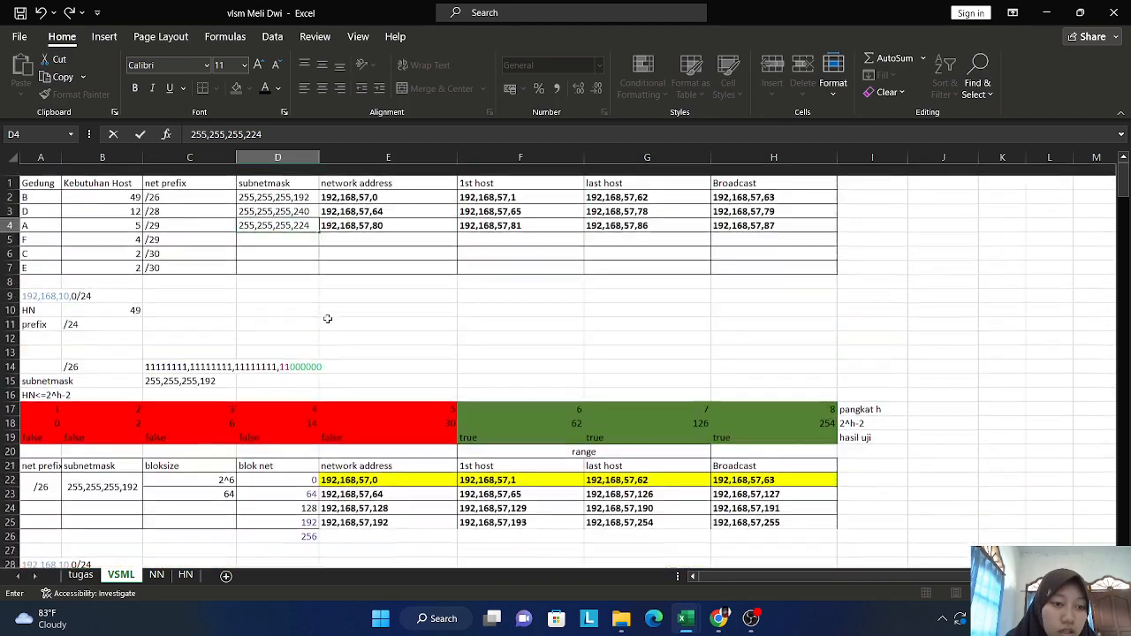
pyautogui.scroll(-1, 327, 318)
pyautogui.scroll(-13, 327, 318)
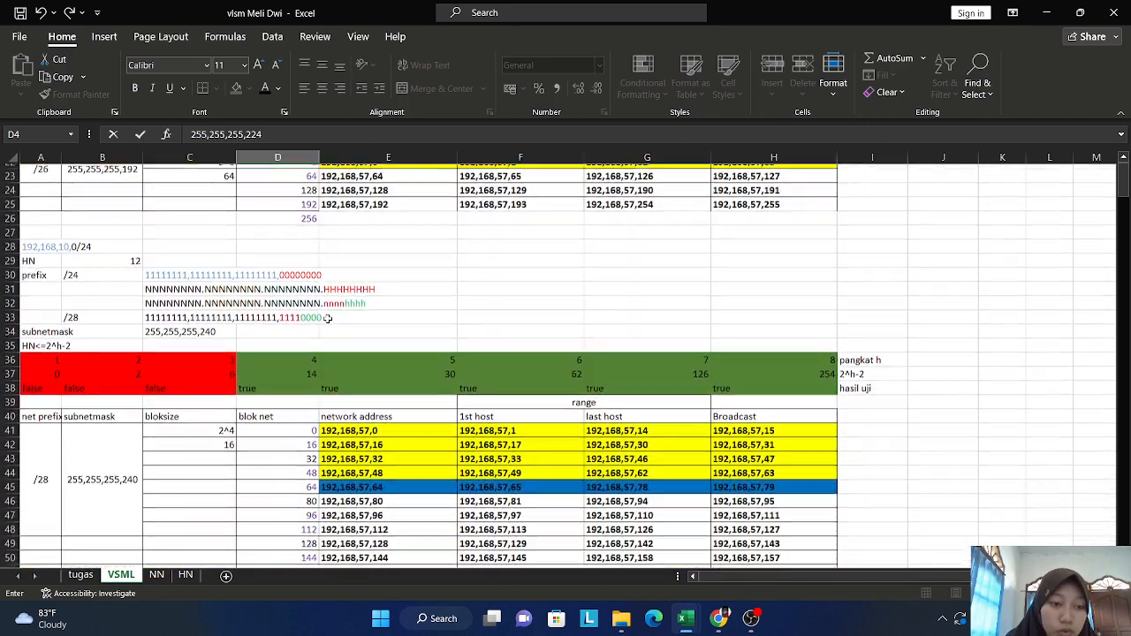
pyautogui.scroll(-6, 327, 318)
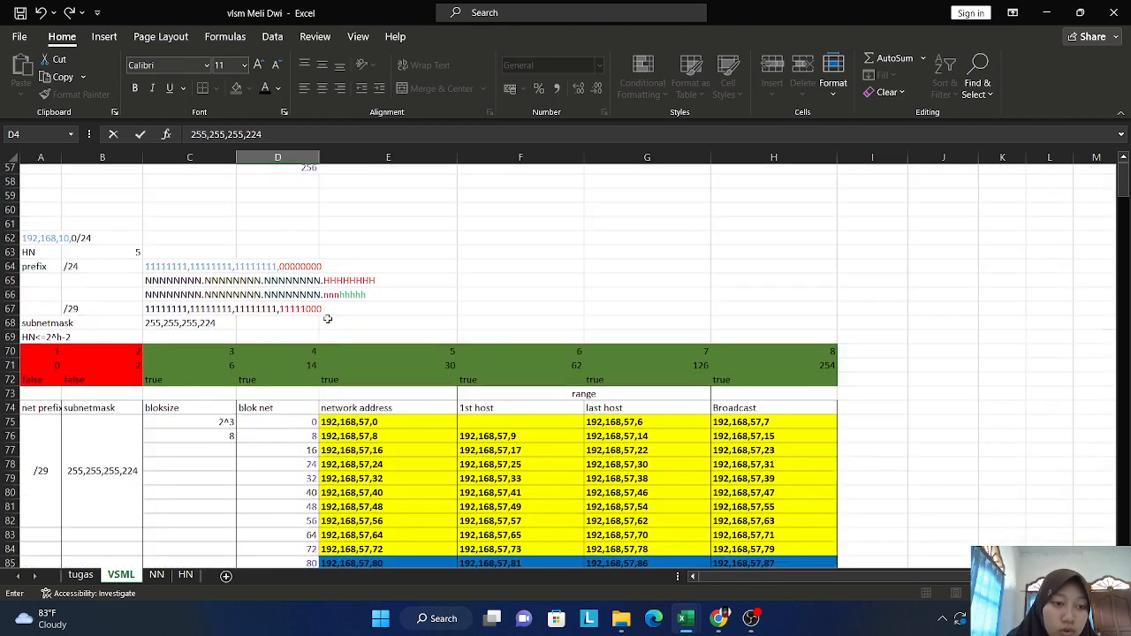
pyautogui.scroll(5, 326, 318)
pyautogui.scroll(5, 326, 318)
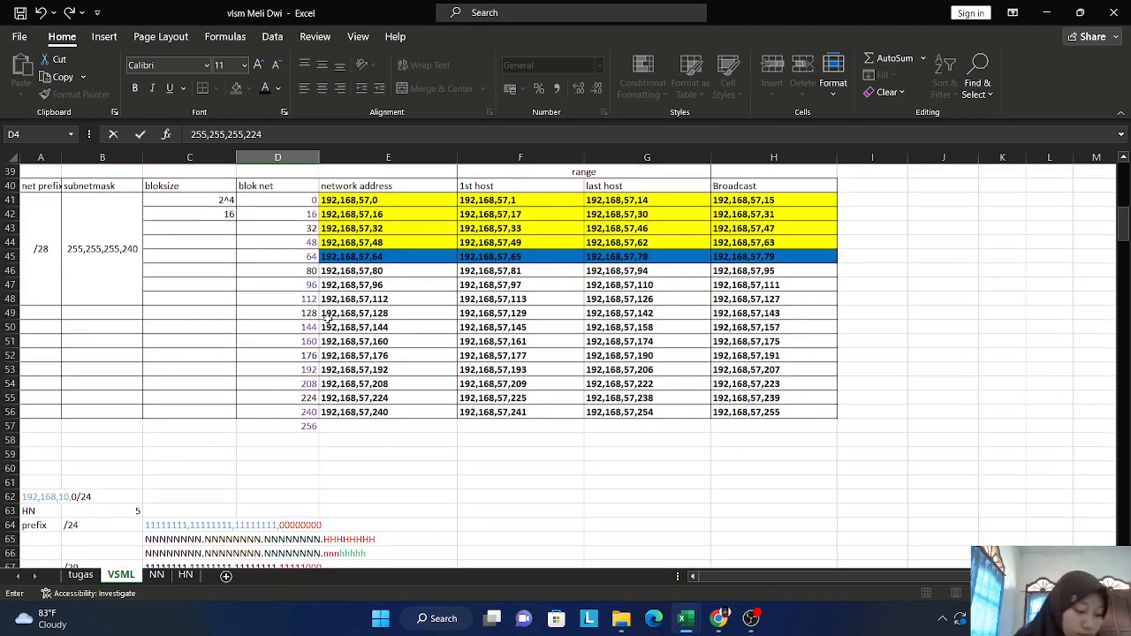
pyautogui.scroll(13, 327, 319)
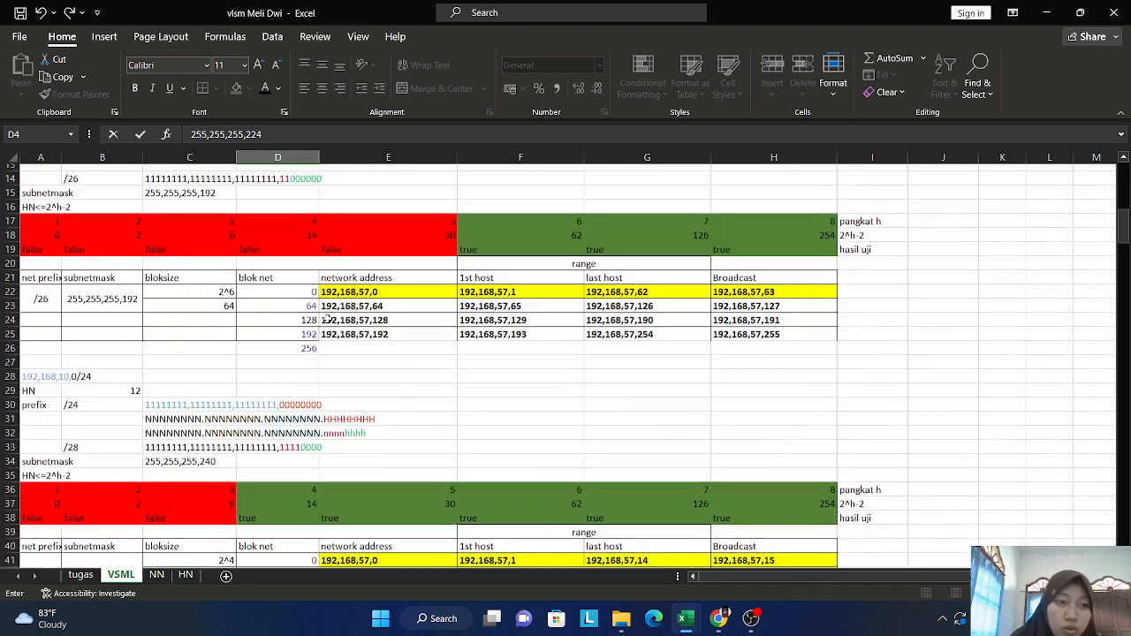
pyautogui.scroll(-3, 317, 345)
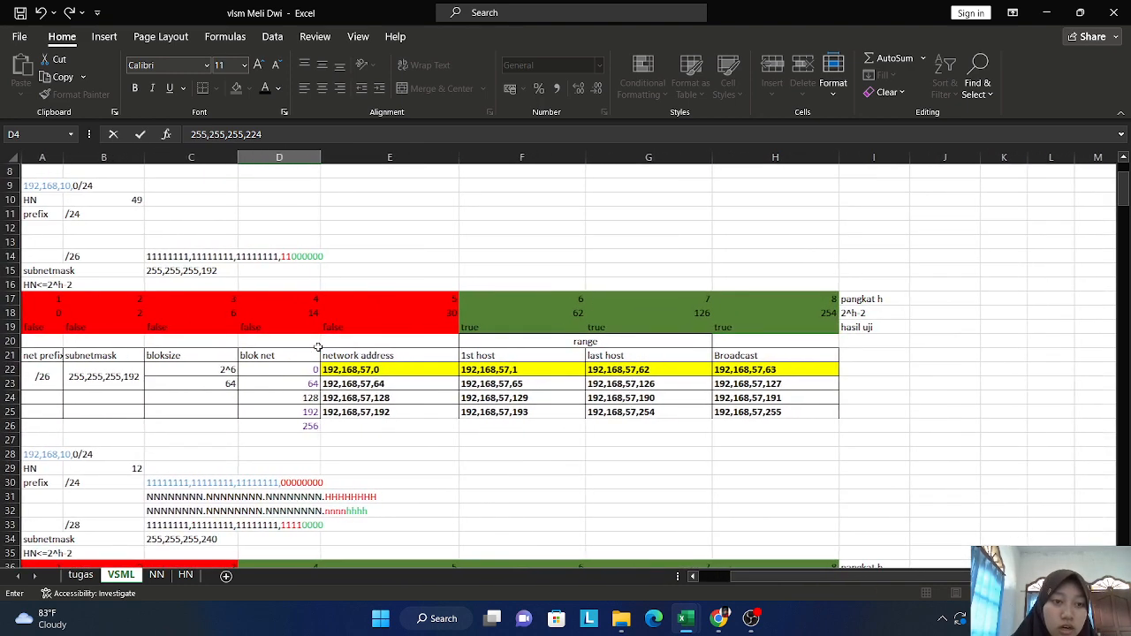
pyautogui.scroll(2, 538, 256)
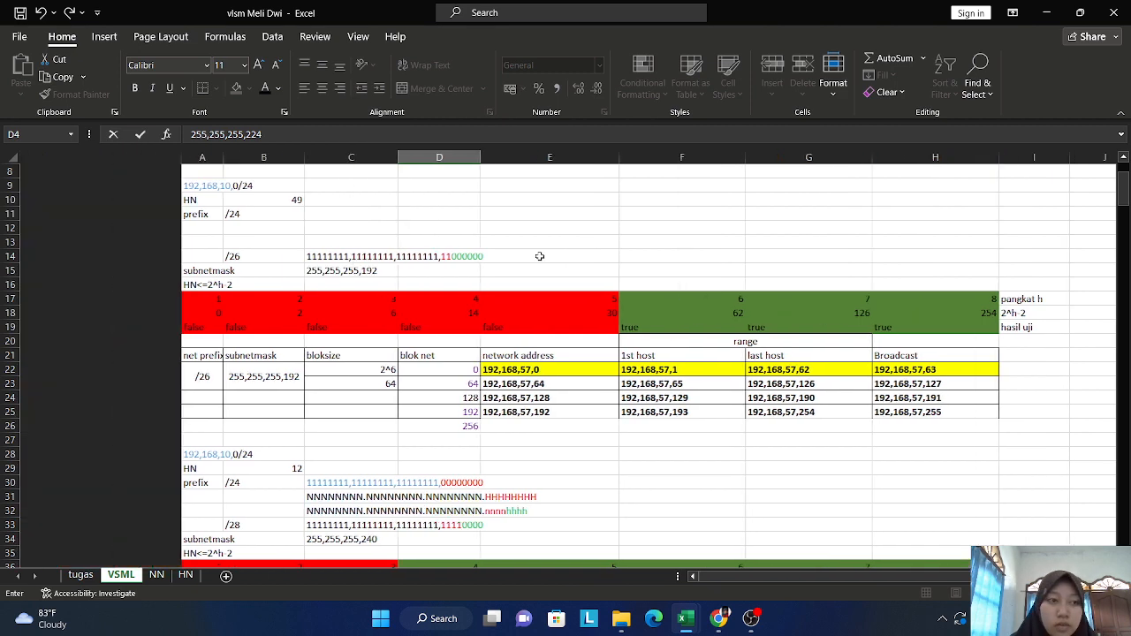
pyautogui.scroll(1, 539, 256)
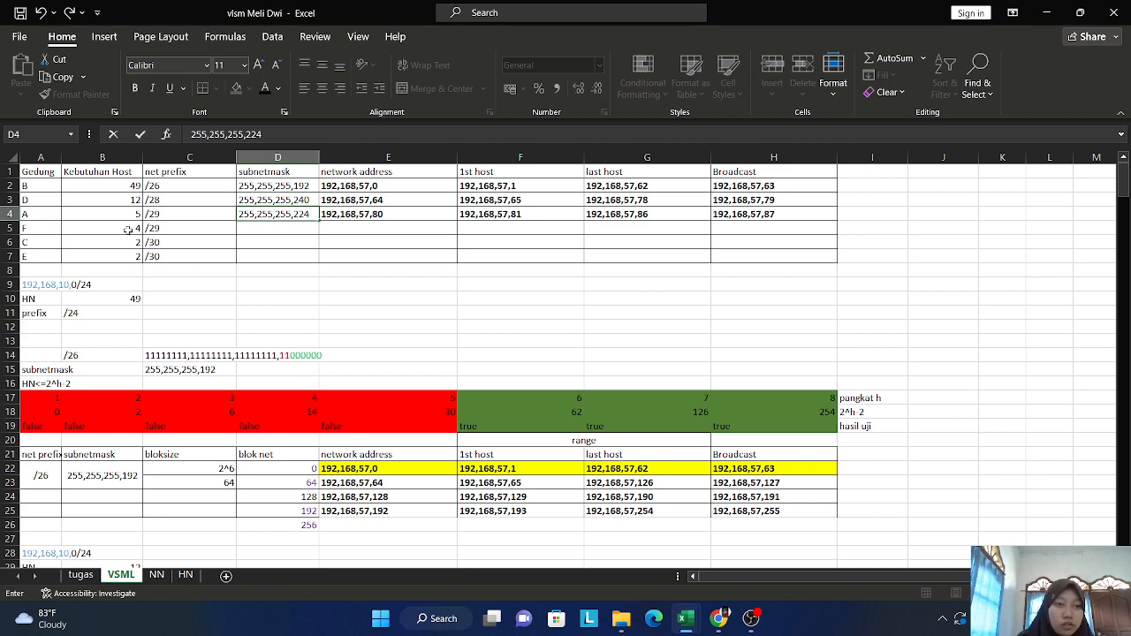
# Step: Examine the worked /29 calculation for 4 hosts, including its subnetmask, 2^h-2 test, block size, block nets and yellow-highlighted address rows
pyautogui.scroll(-20, 311, 296)
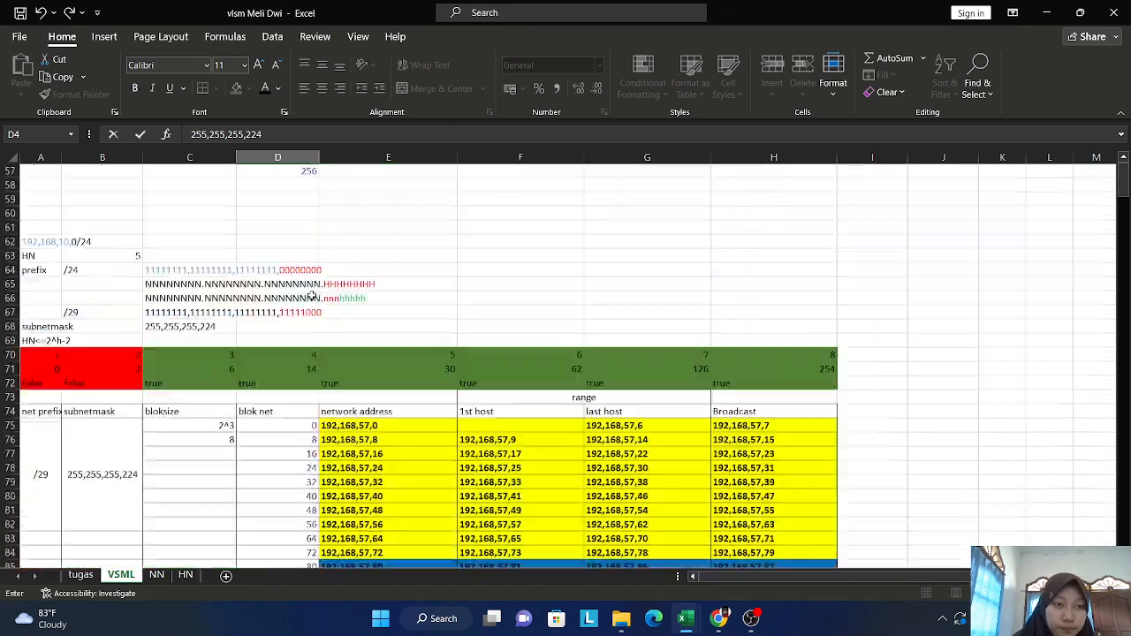
pyautogui.scroll(-5, 311, 295)
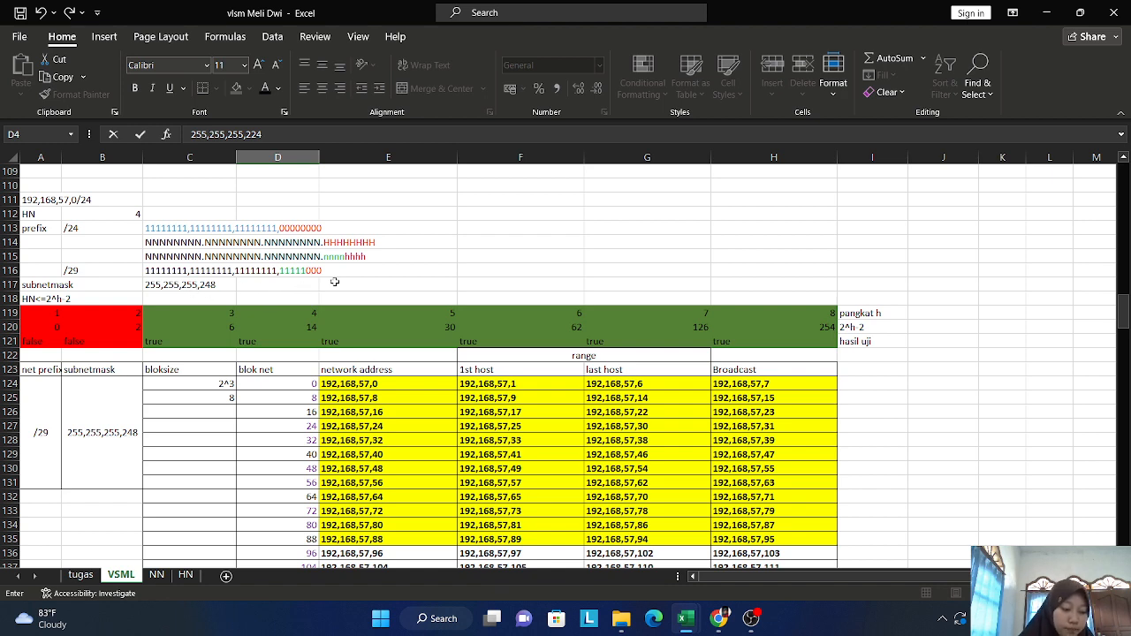
pyautogui.scroll(-1, 334, 281)
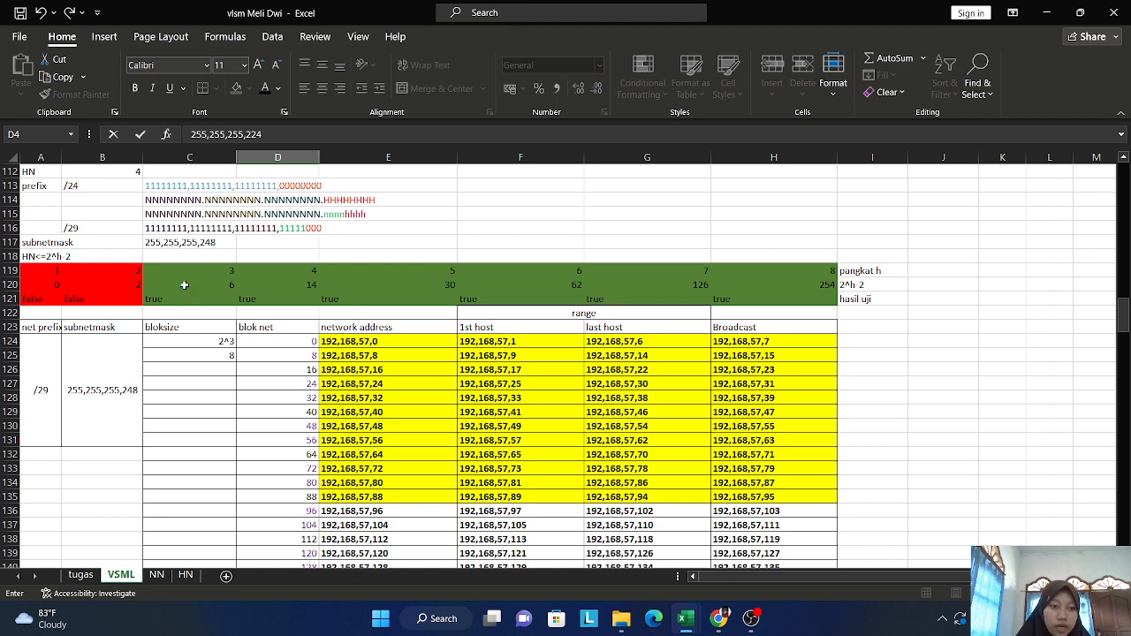
pyautogui.scroll(-2, 229, 403)
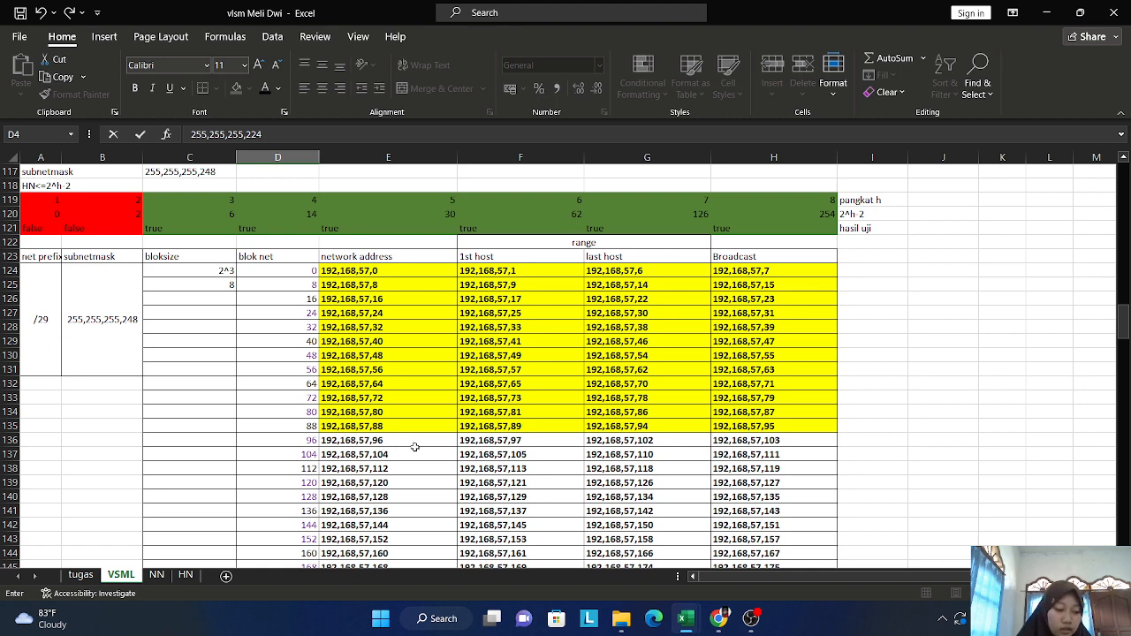
pyautogui.scroll(-1, 455, 467)
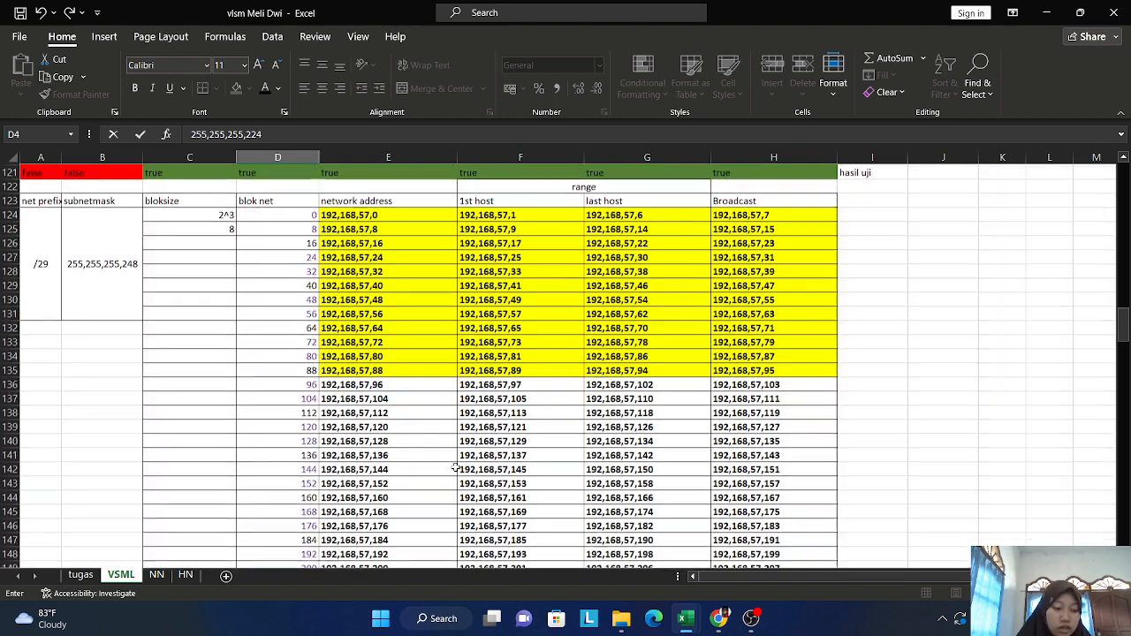
pyautogui.scroll(2, 455, 468)
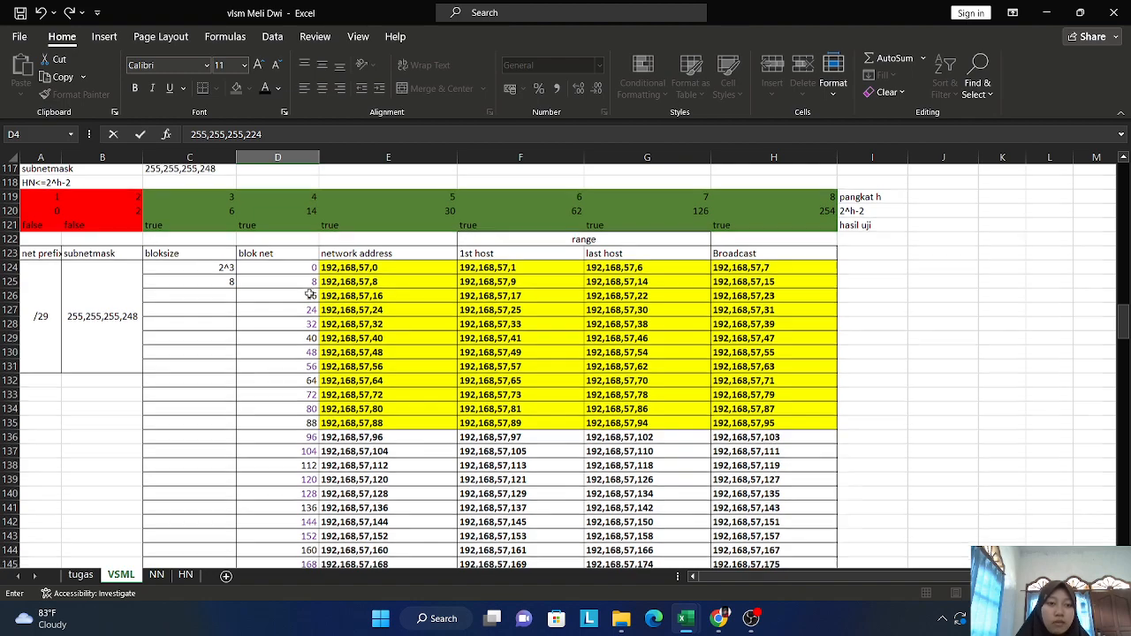
# Step: Copy the 192,168,57,88 row's network address, host range and broadcast from the 4-host /29 calculation into Gedung F's summary row
pyautogui.scroll(-2, 310, 292)
pyautogui.scroll(-2, 310, 292)
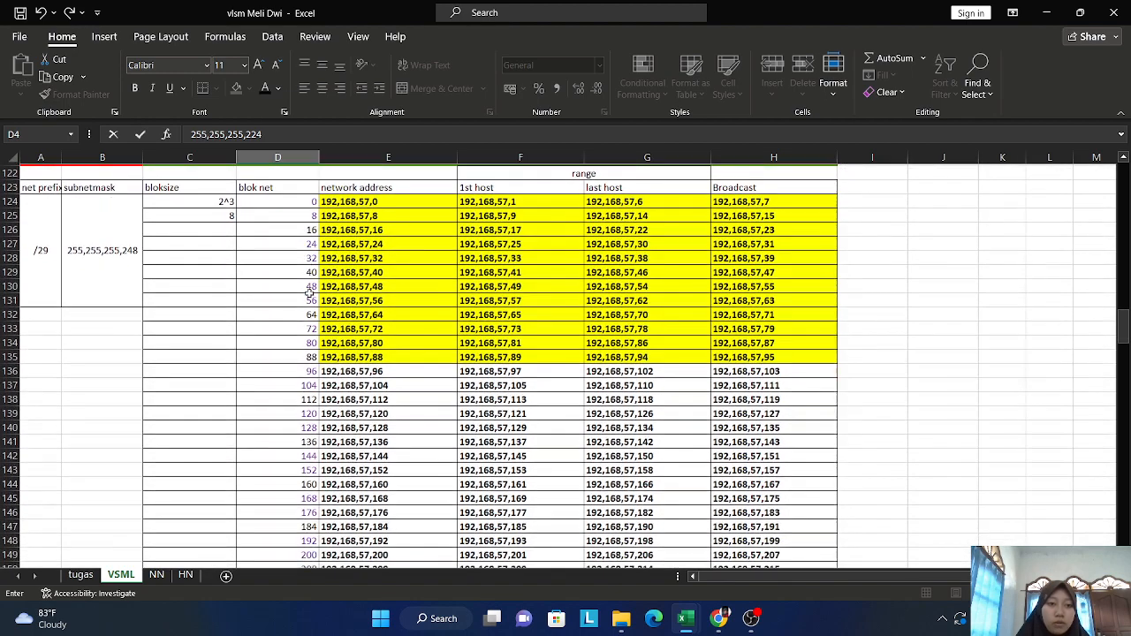
pyautogui.scroll(-3, 310, 294)
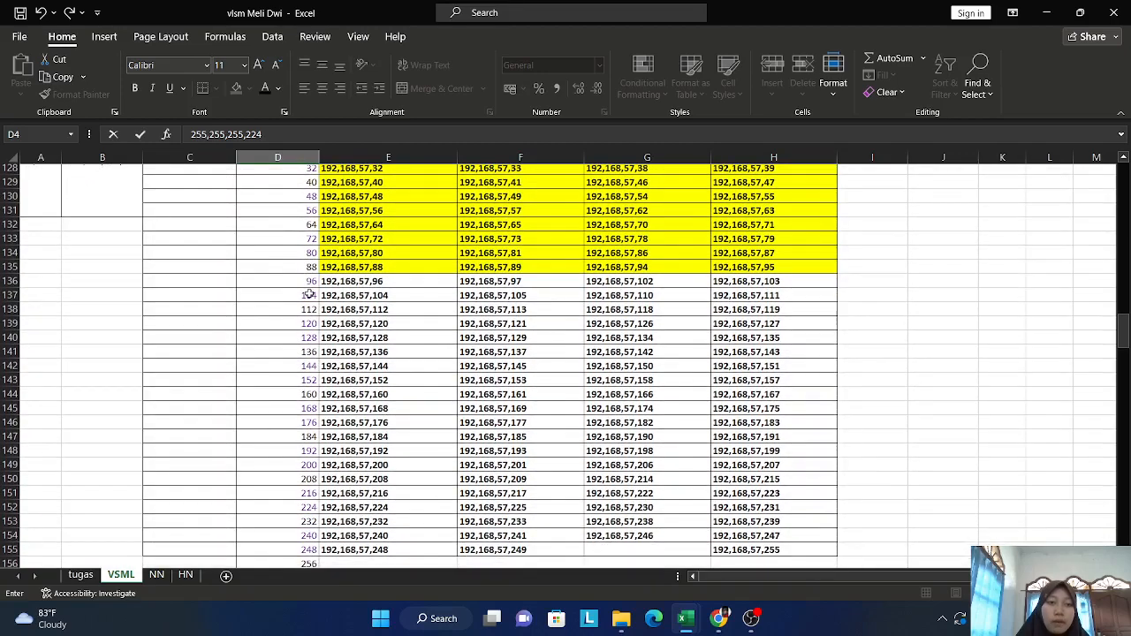
pyautogui.scroll(-1, 310, 294)
pyautogui.scroll(4, 310, 294)
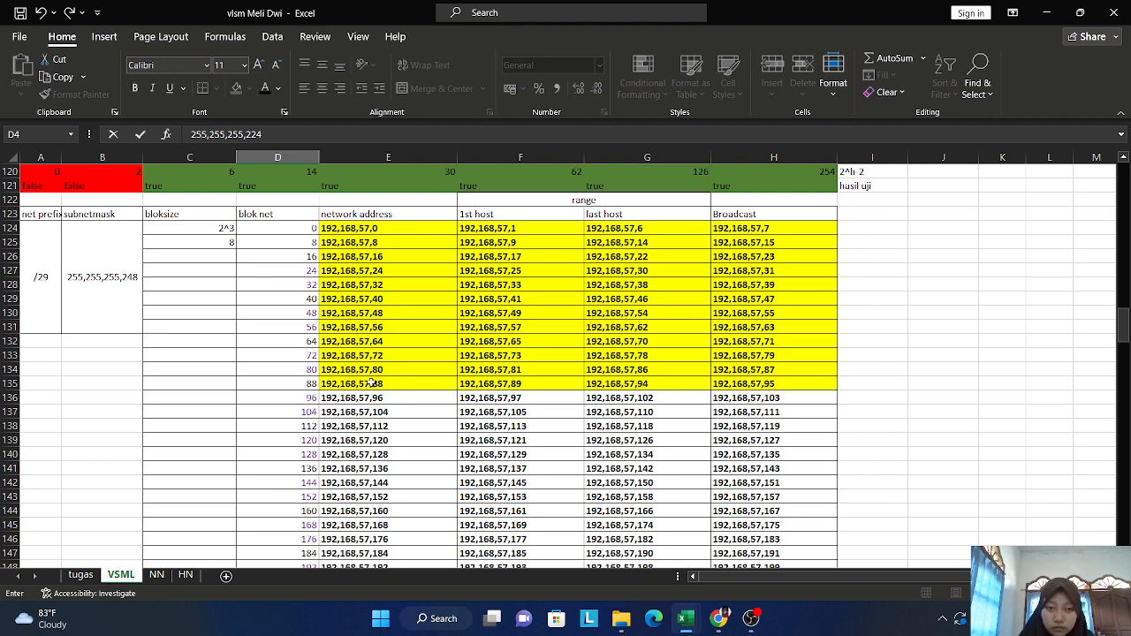
pyautogui.moveTo(370, 386); pyautogui.dragTo(783, 385)
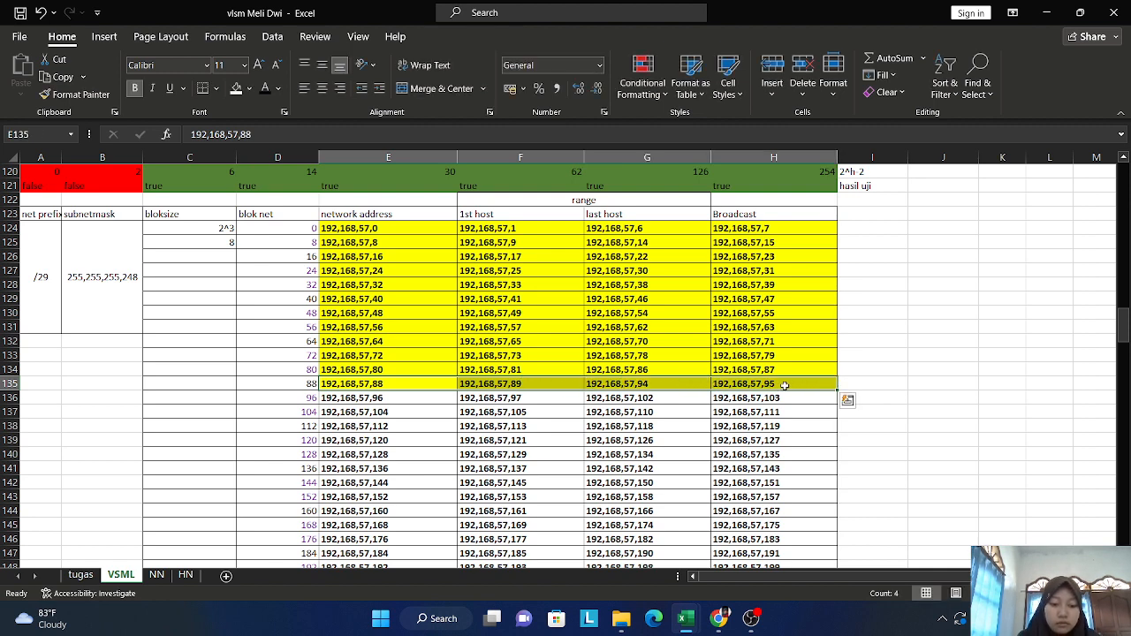
pyautogui.hotkey('ctrl', 'c')
pyautogui.scroll(5, 952, 324)
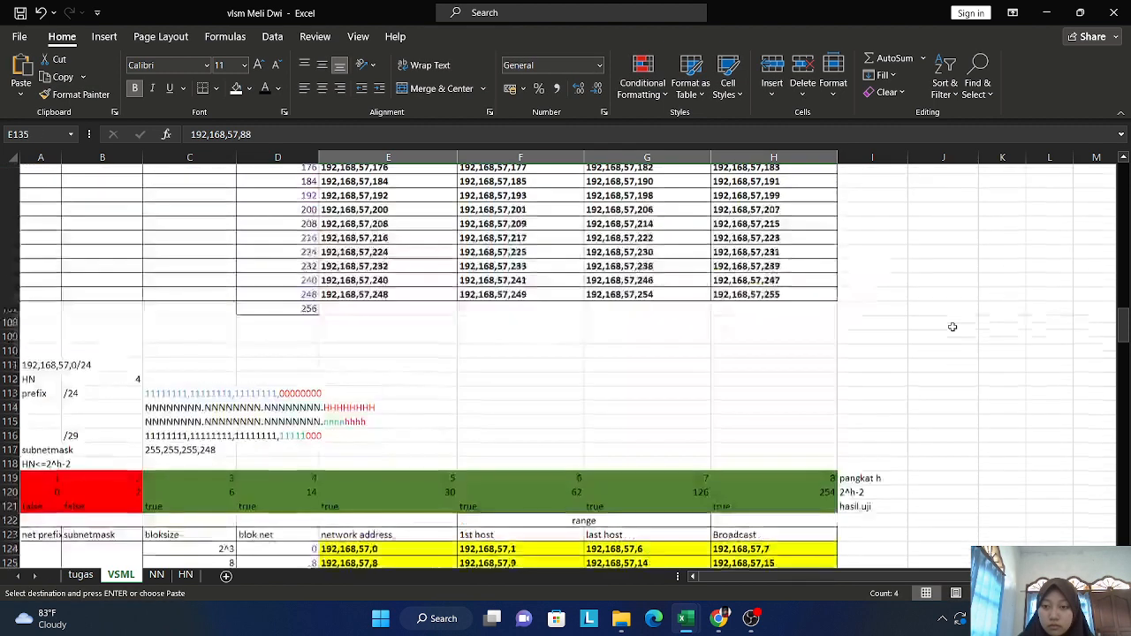
pyautogui.scroll(20, 952, 327)
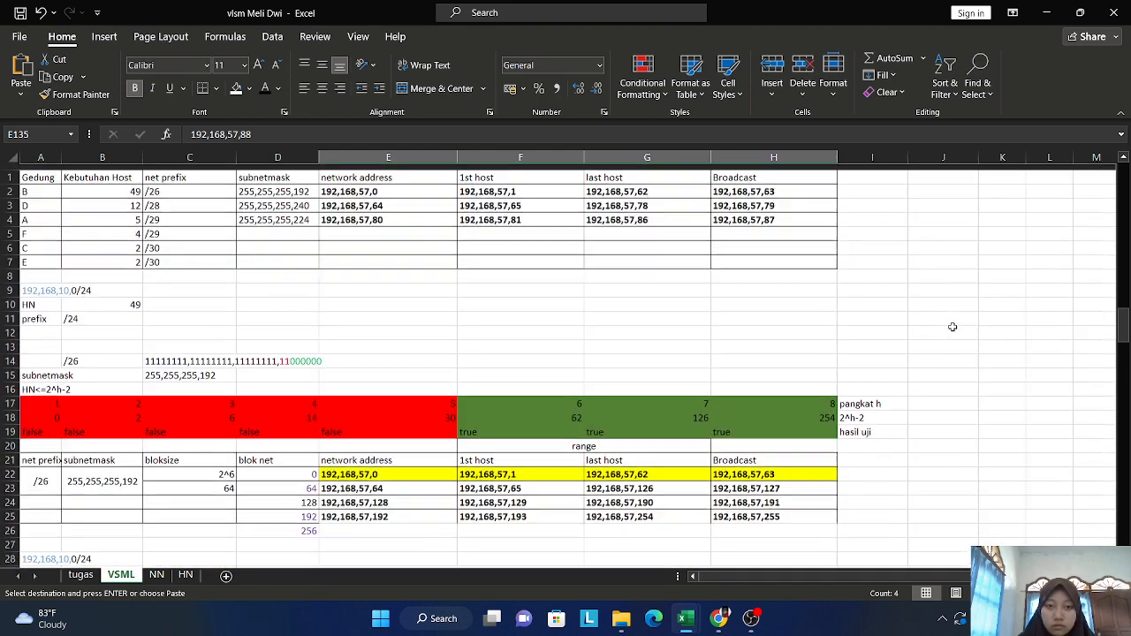
pyautogui.click(349, 227)
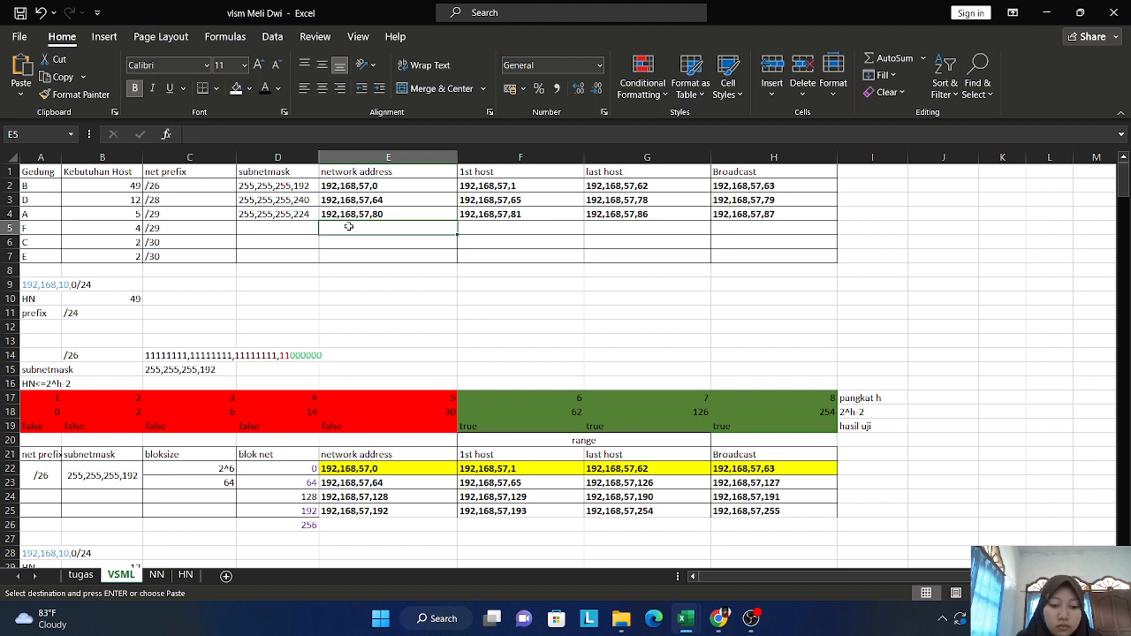
pyautogui.hotkey('ctrl', 'v')
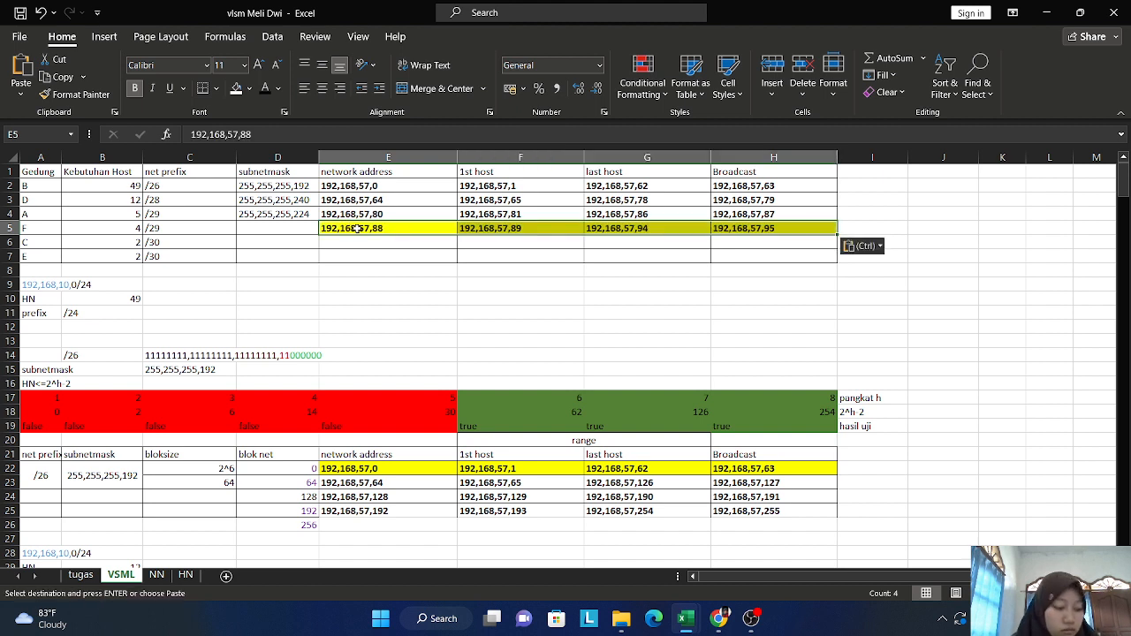
# Step: Change the fill of Gedung F's network address, 1st host, last host and broadcast cells to white
pyautogui.moveTo(351, 227); pyautogui.dragTo(821, 231)
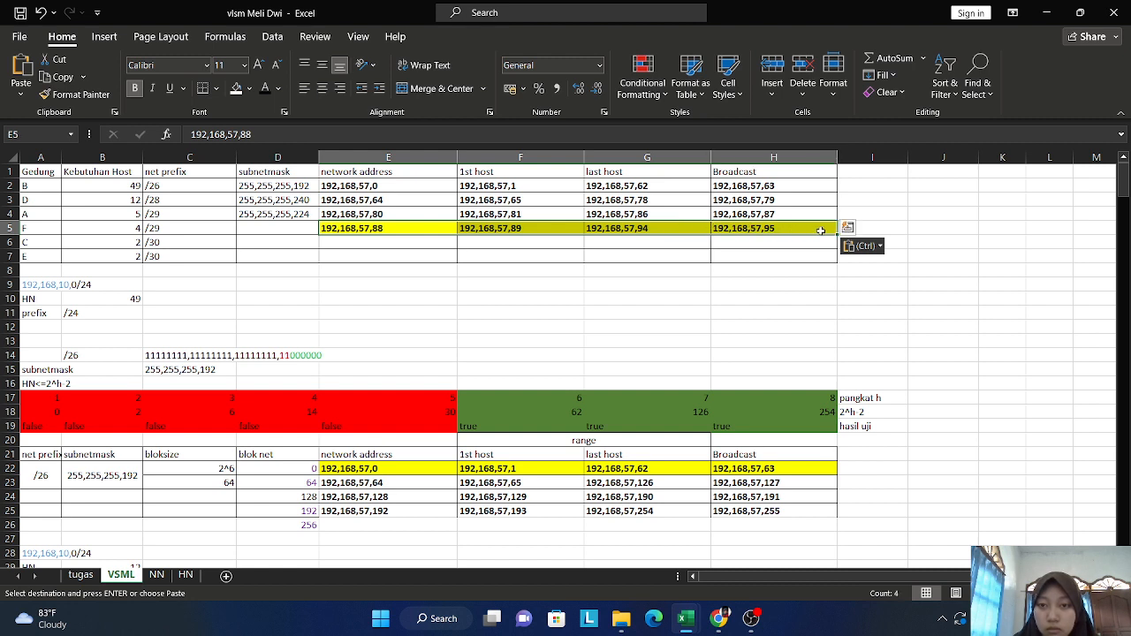
pyautogui.click(250, 88)
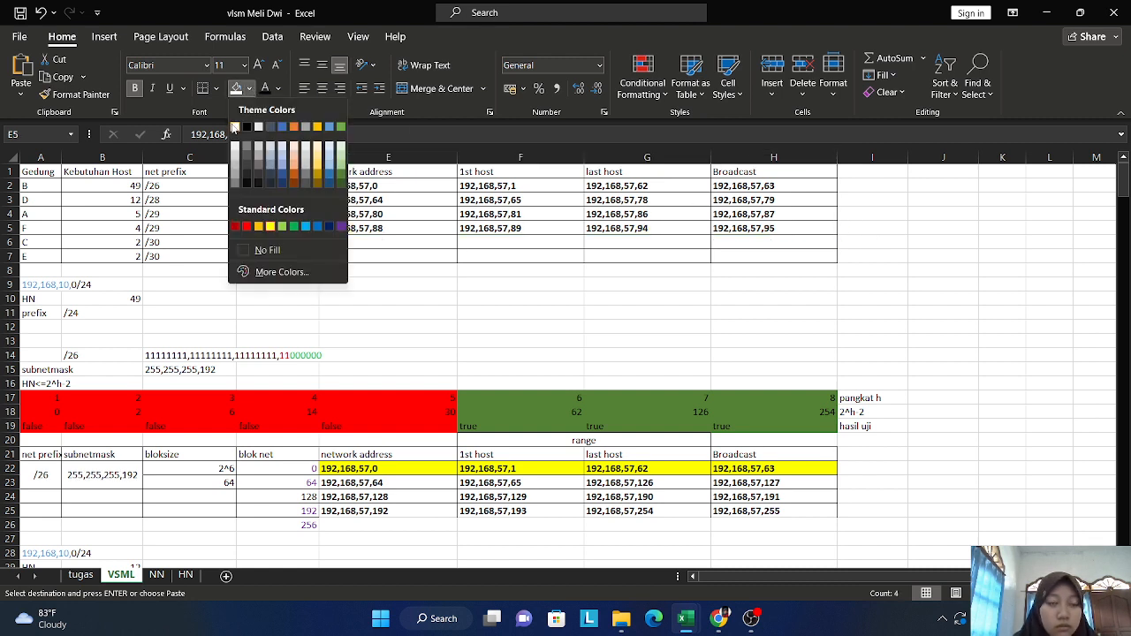
pyautogui.click(235, 127)
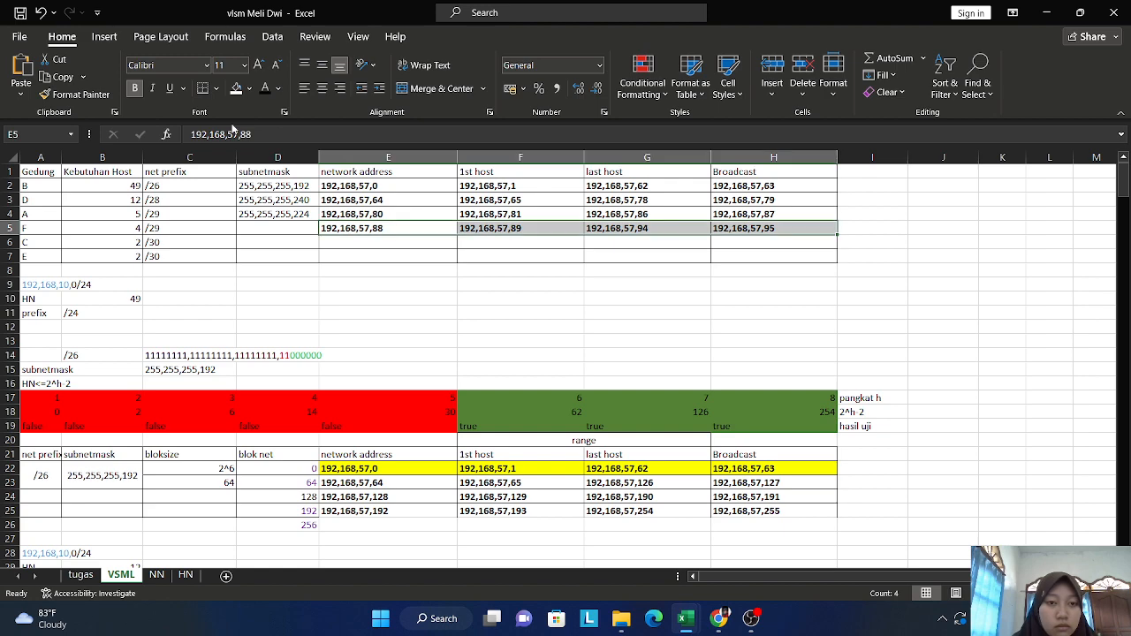
# Step: Enter 255,255,255,248 as Gedung F's subnetmask in the summary table, taking it from the worked /29 calculation for 4 hosts
pyautogui.click(272, 229)
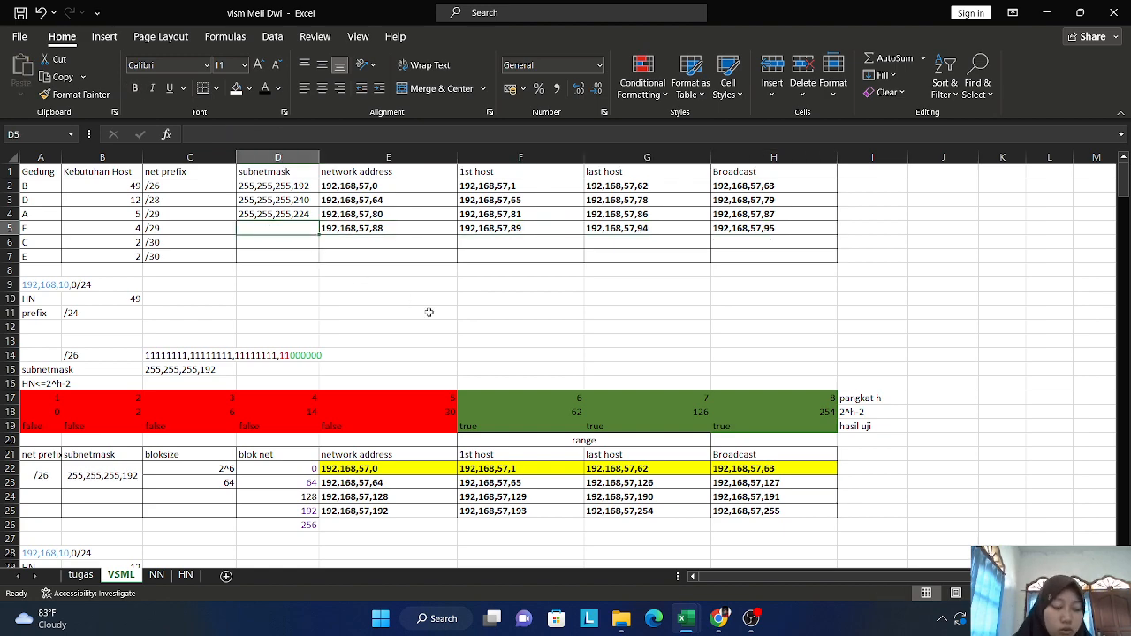
pyautogui.scroll(-20, 428, 312)
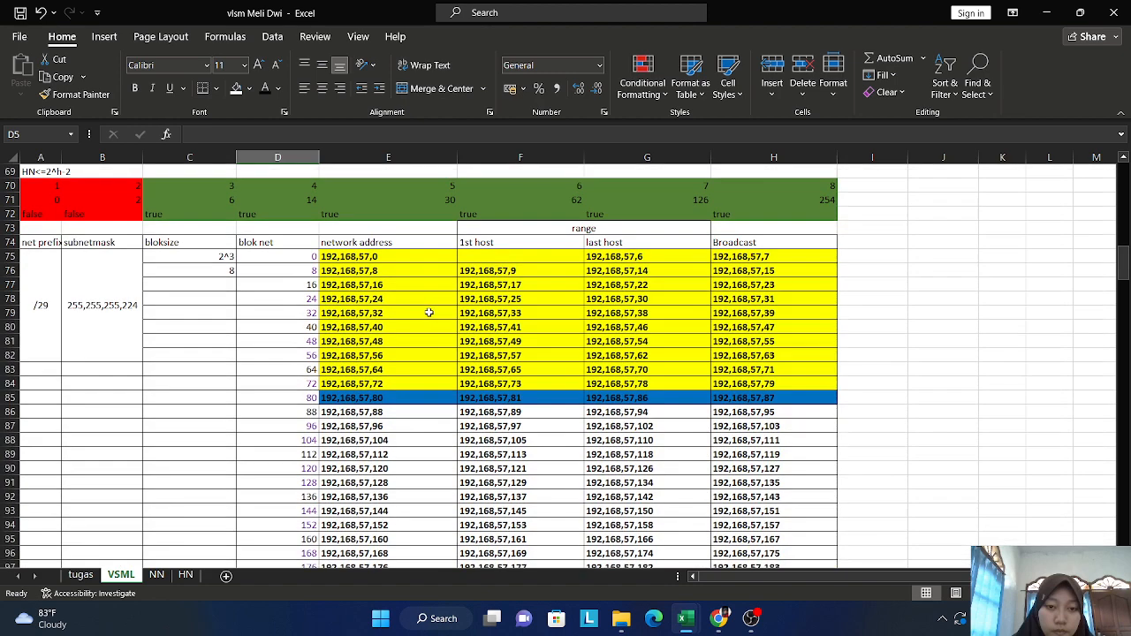
pyautogui.scroll(-4, 428, 312)
pyautogui.scroll(-14, 429, 312)
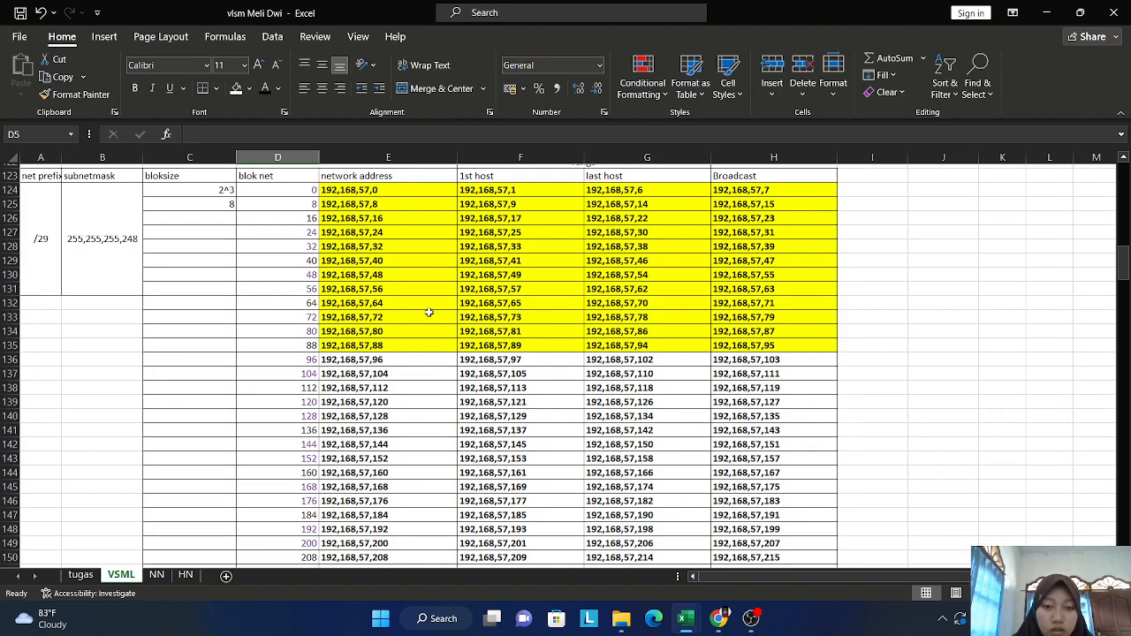
pyautogui.scroll(2, 428, 312)
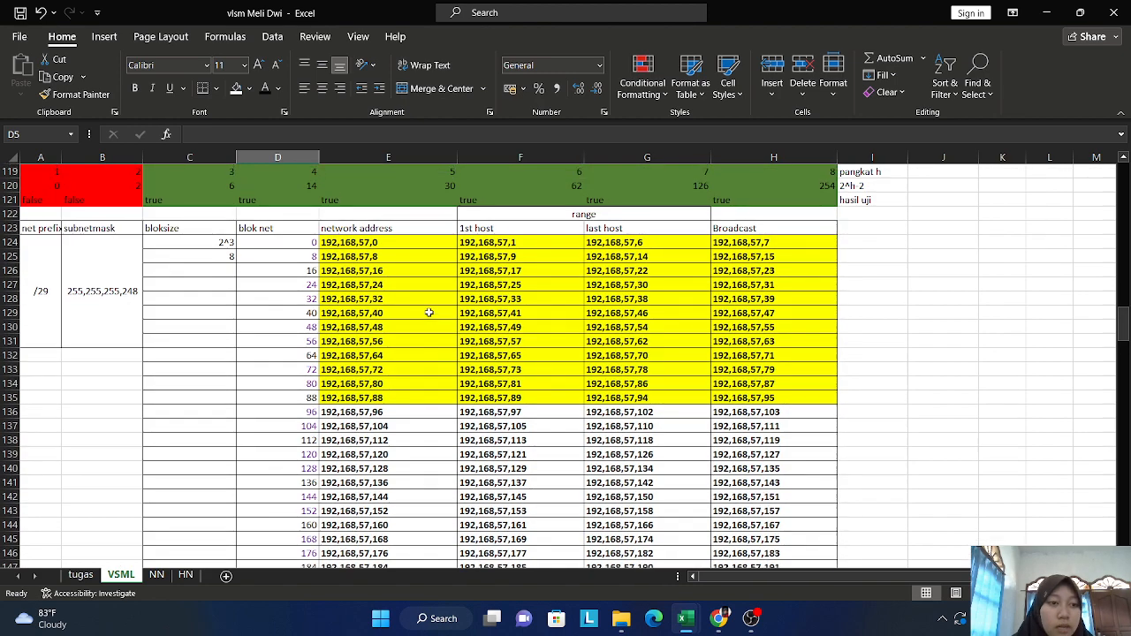
pyautogui.scroll(20, 429, 312)
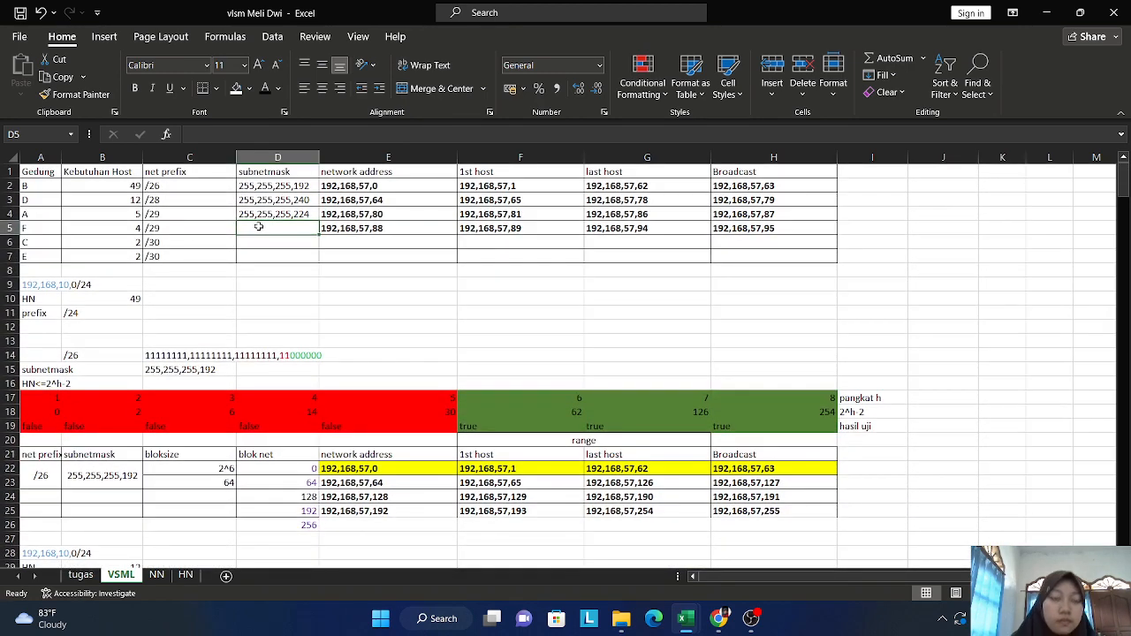
pyautogui.write('255,255,255,248')
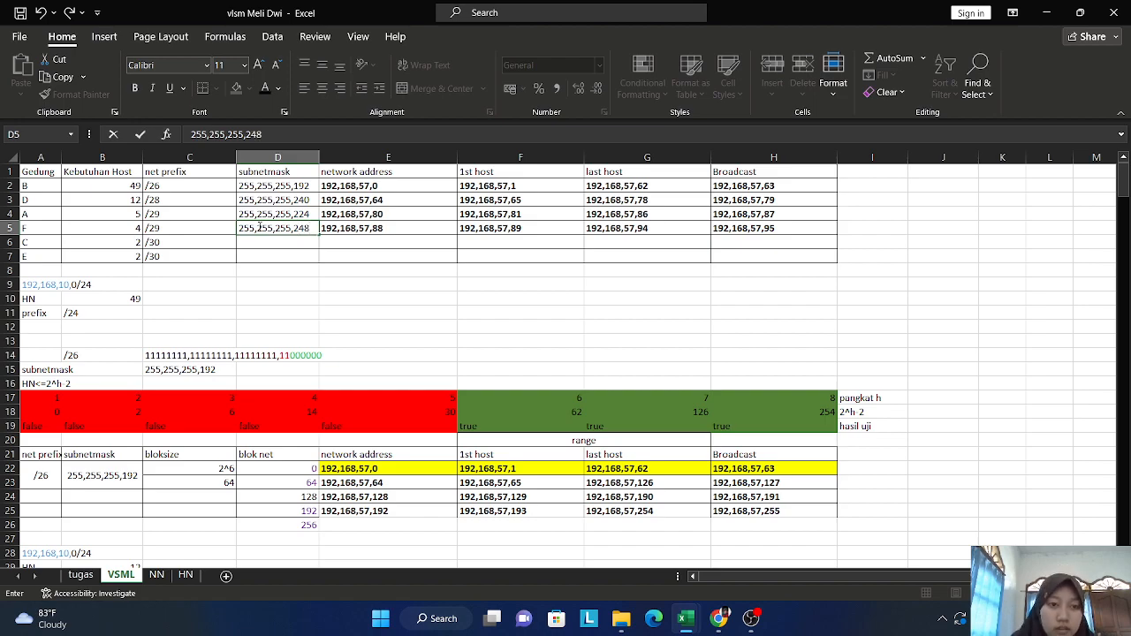
# Step: Check Gedung F's summary entries against the worked /29 calculation for 4 hosts and review the /26 calculation below the table
pyautogui.scroll(-20, 332, 303)
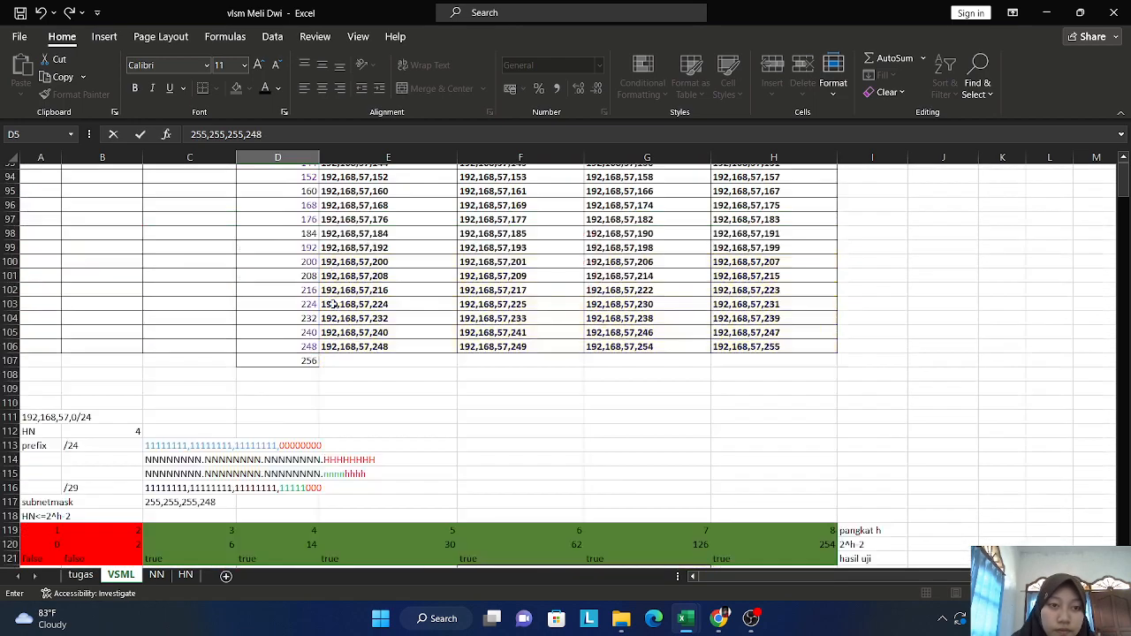
pyautogui.scroll(6, 331, 303)
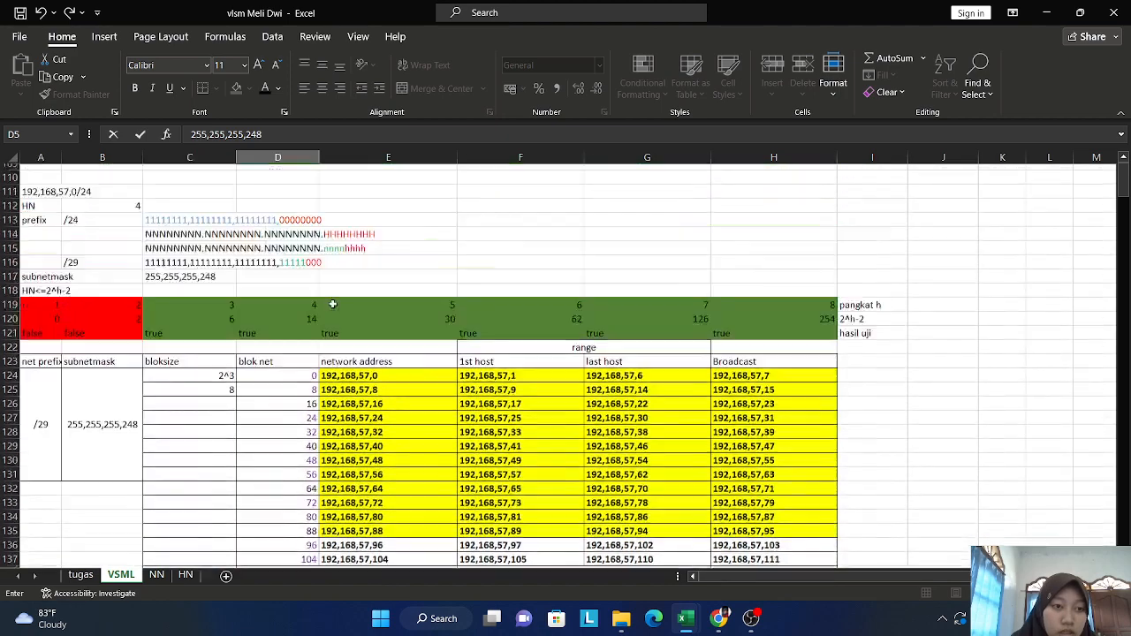
pyautogui.scroll(1, 333, 303)
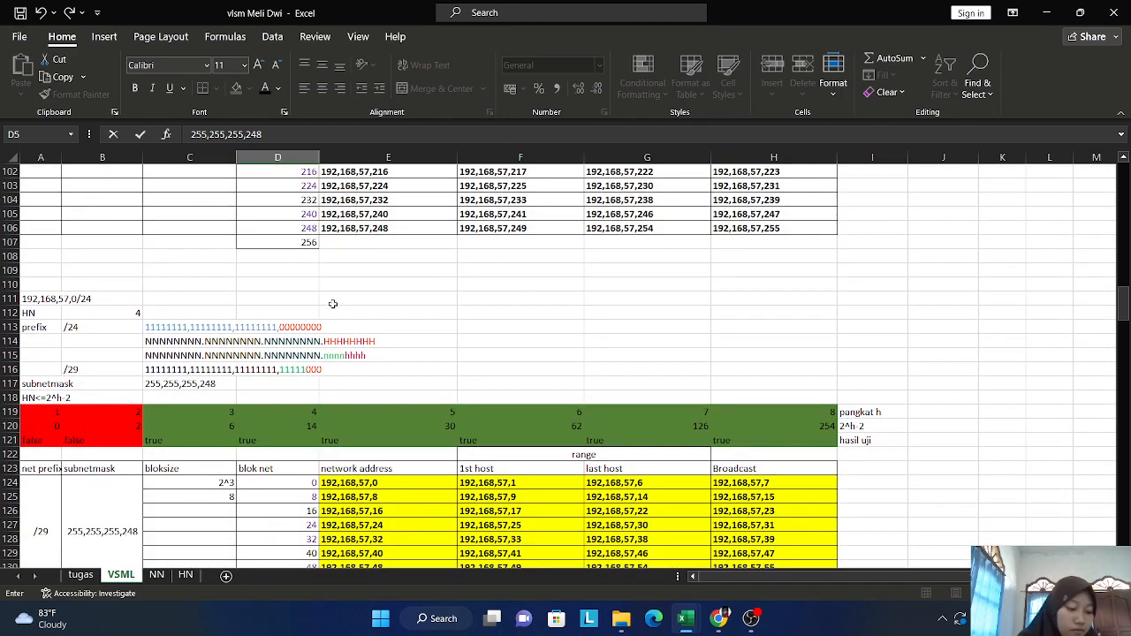
pyautogui.scroll(20, 332, 303)
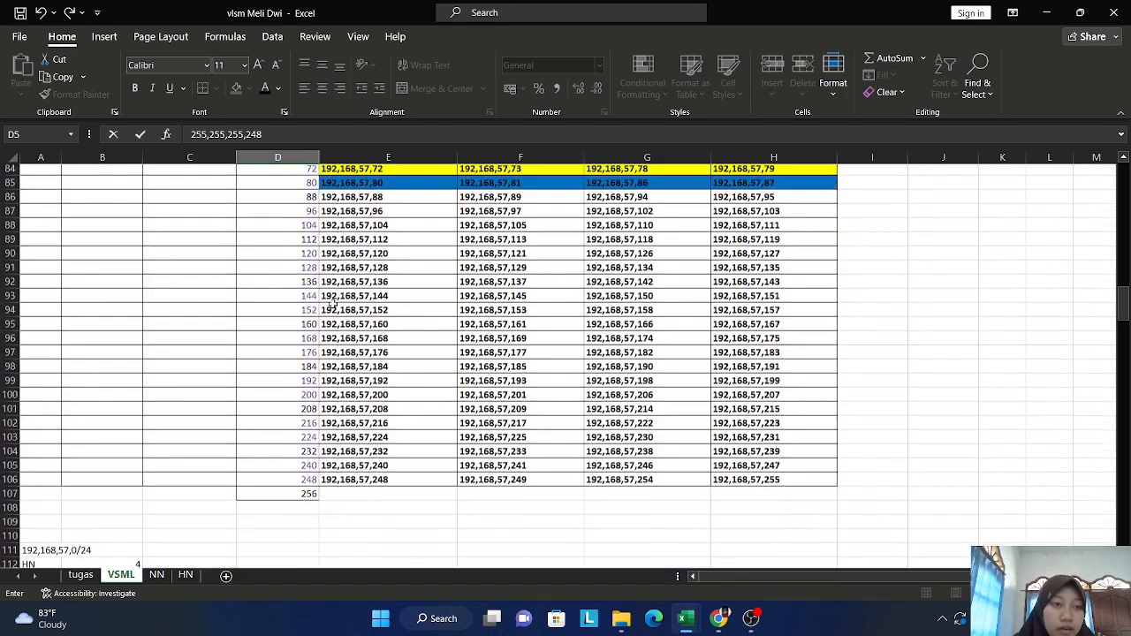
pyautogui.scroll(7, 332, 303)
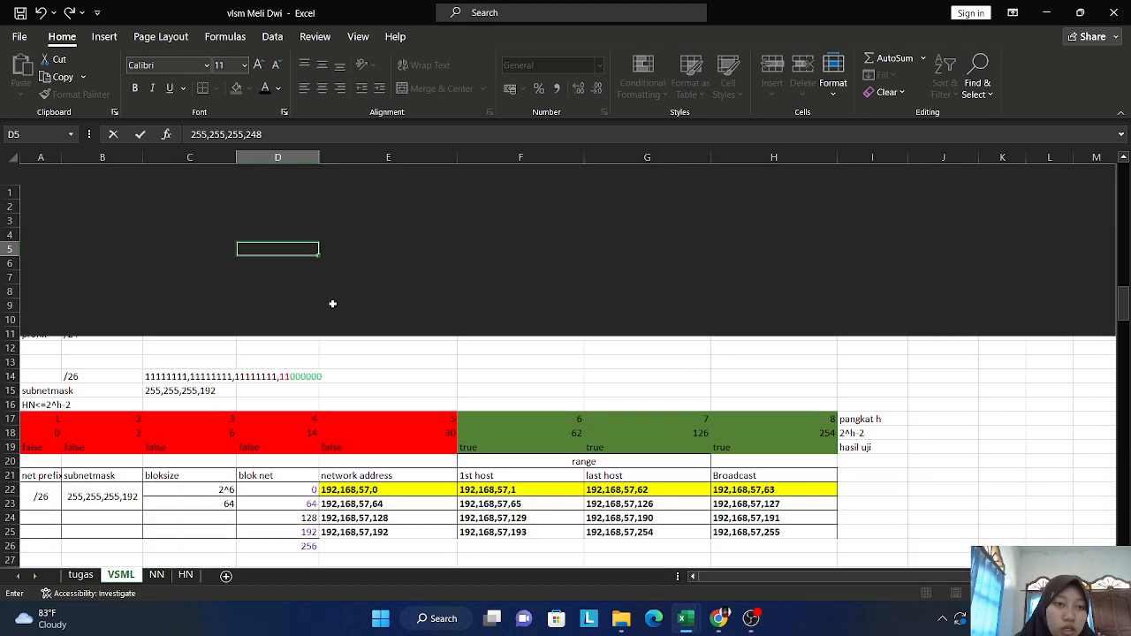
pyautogui.scroll(-2, 332, 304)
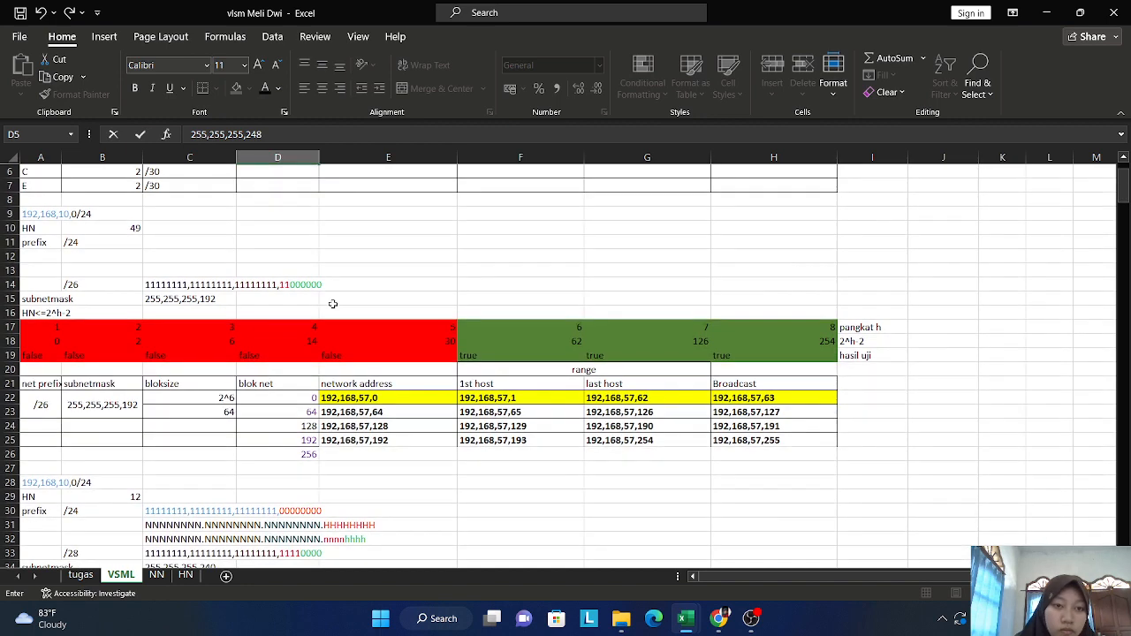
pyautogui.scroll(2, 332, 303)
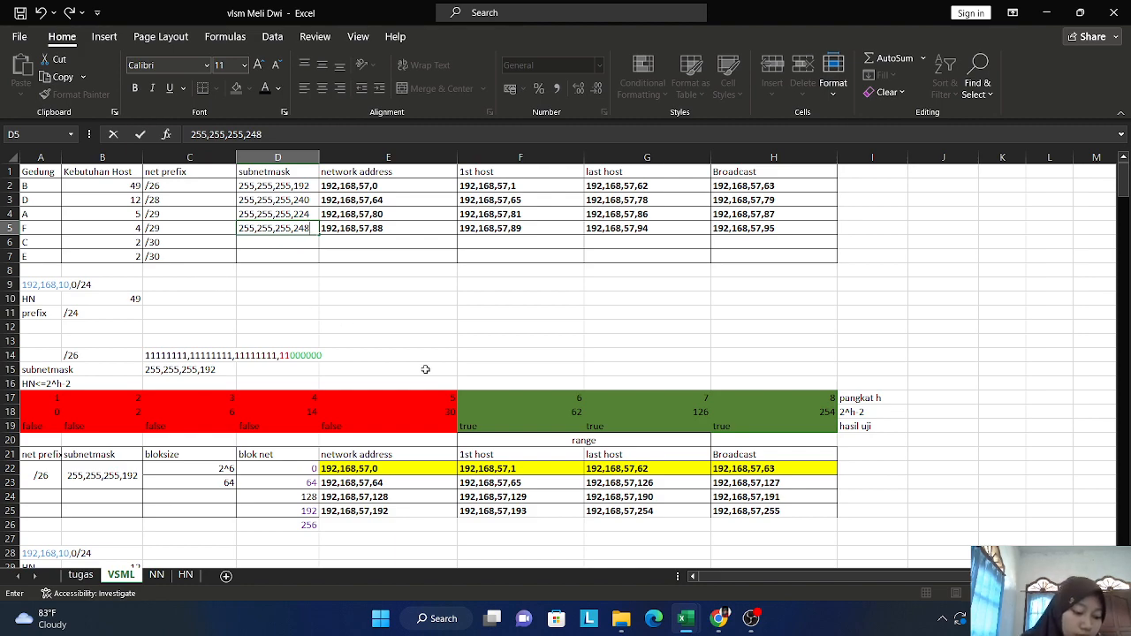
# Step: Examine the worked /30 calculation for 2 hosts, including its subnetmask, 2^h-2 test, block size, block nets and yellow-highlighted address rows
pyautogui.scroll(-20, 425, 369)
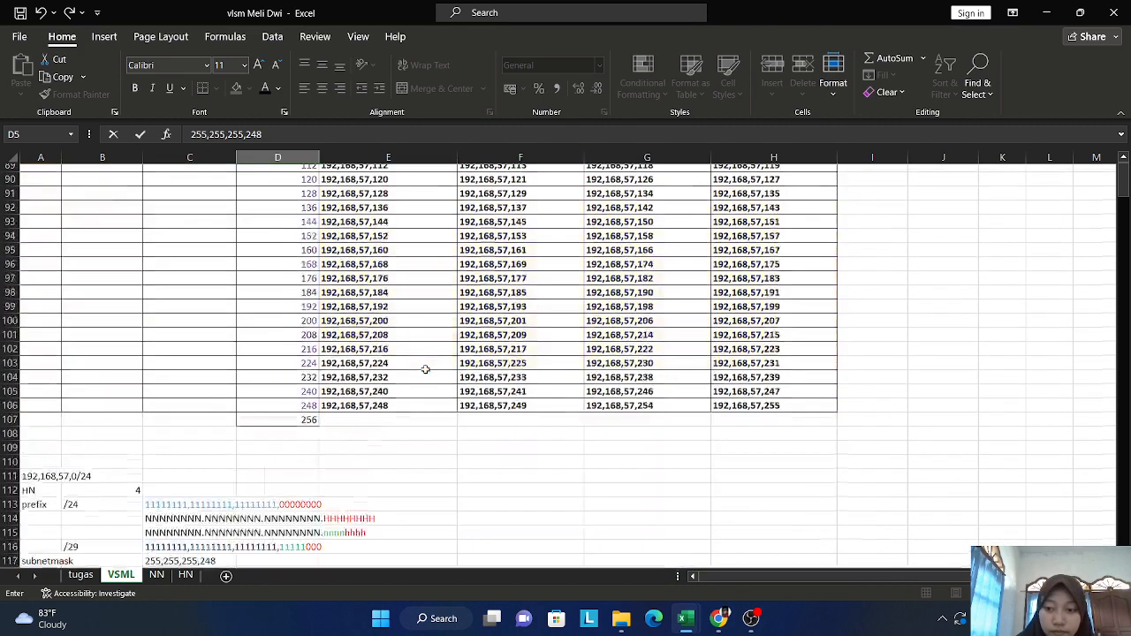
pyautogui.scroll(-20, 424, 370)
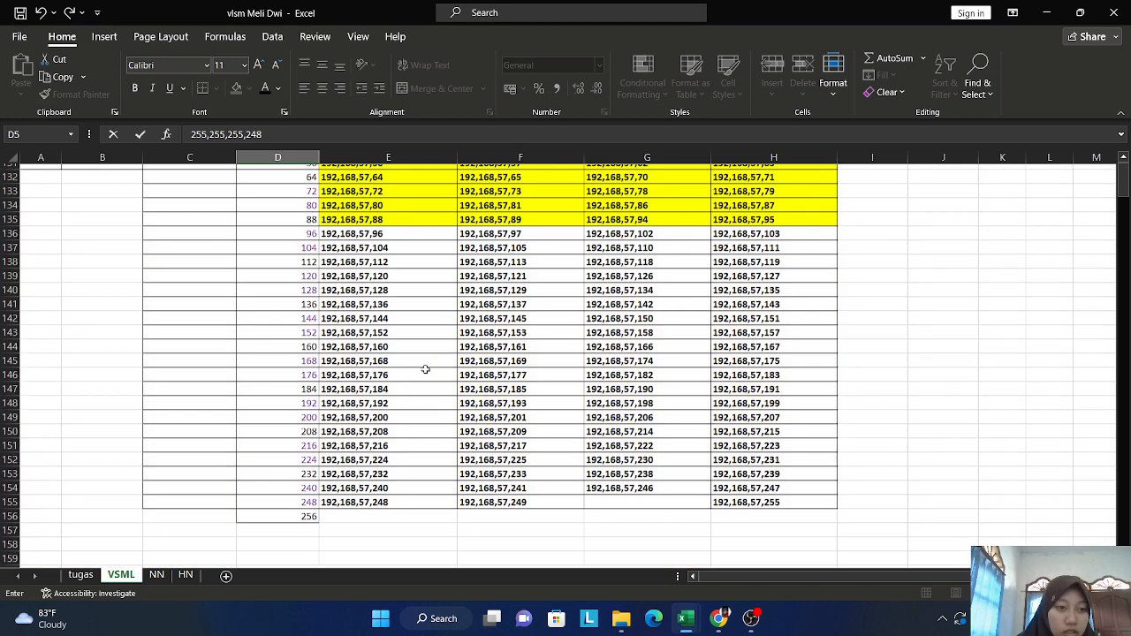
pyautogui.scroll(-2, 425, 370)
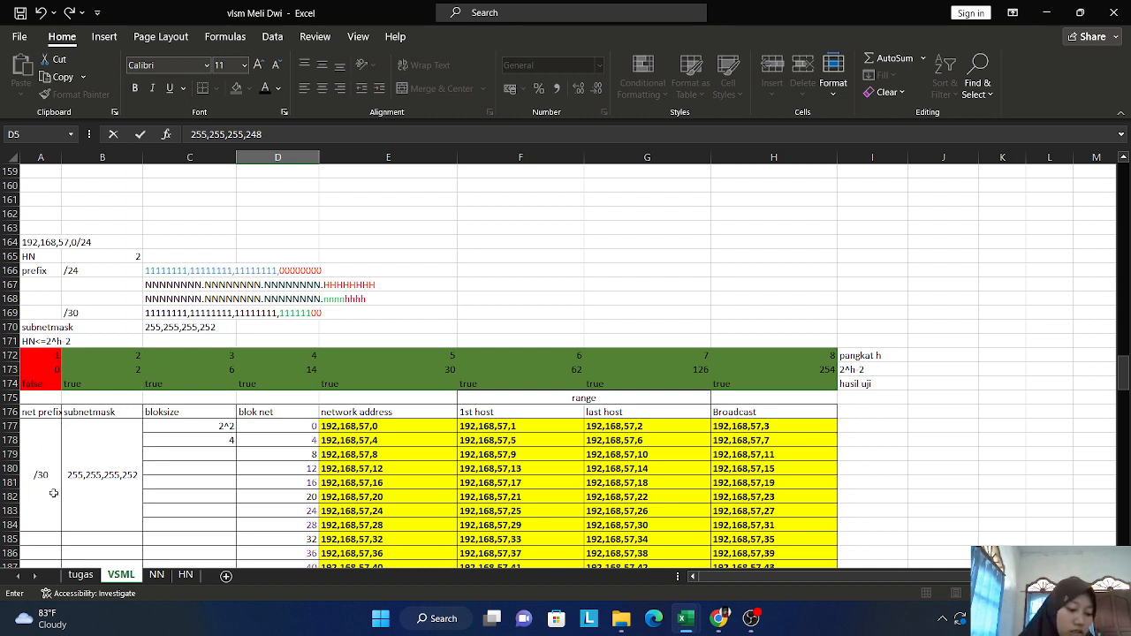
pyautogui.scroll(-2, 127, 447)
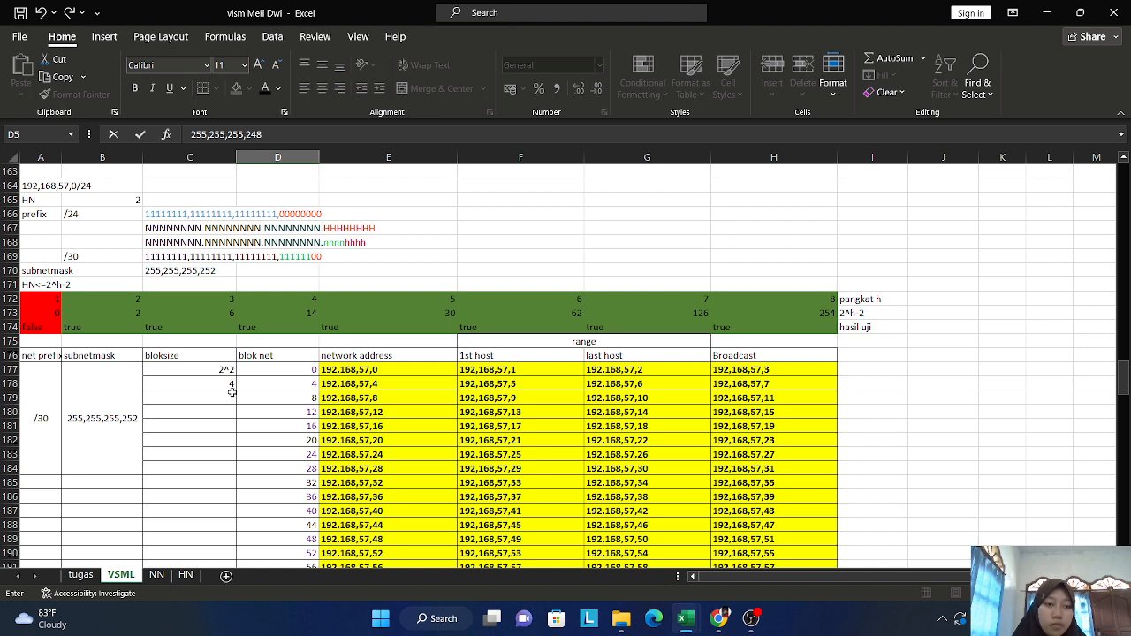
pyautogui.scroll(-2, 277, 371)
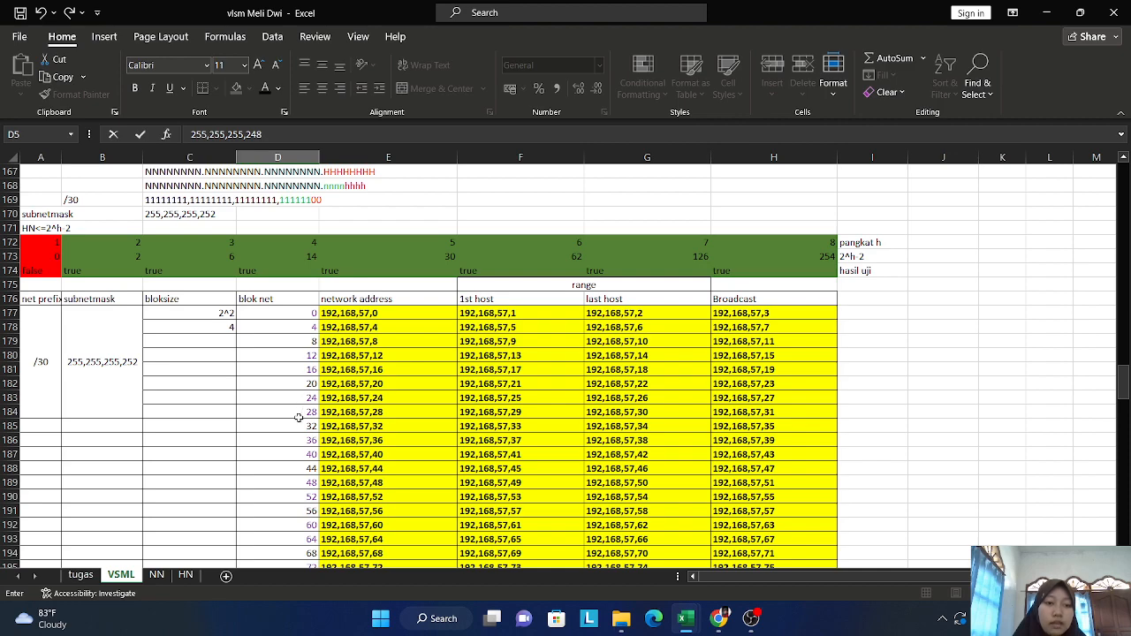
pyautogui.scroll(-2, 298, 417)
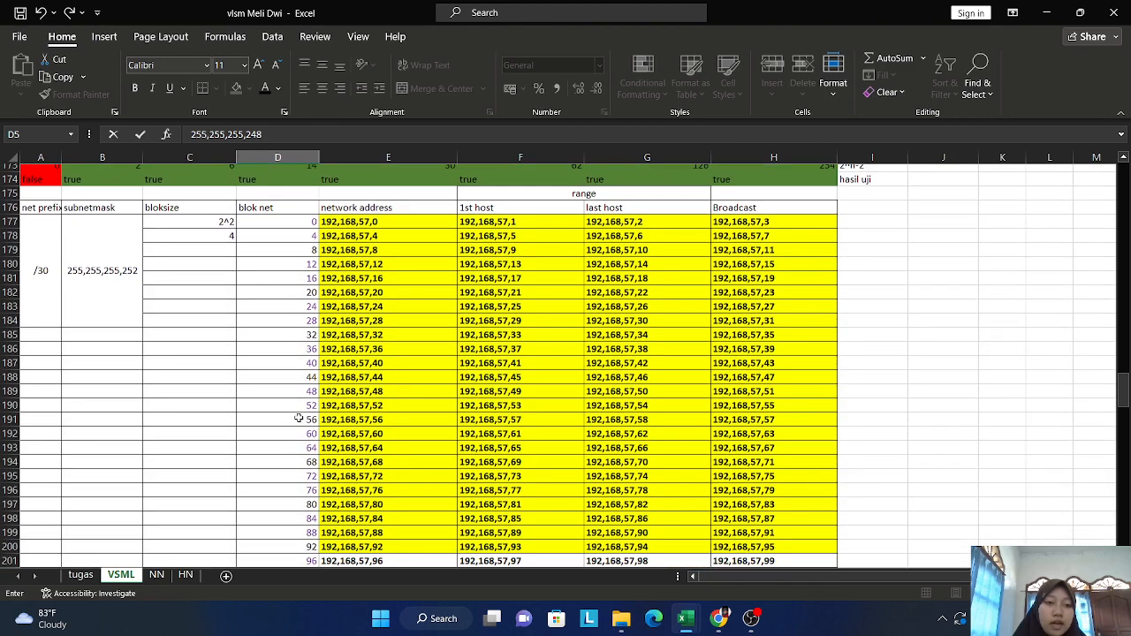
pyautogui.scroll(-1, 298, 417)
pyautogui.scroll(2, 299, 417)
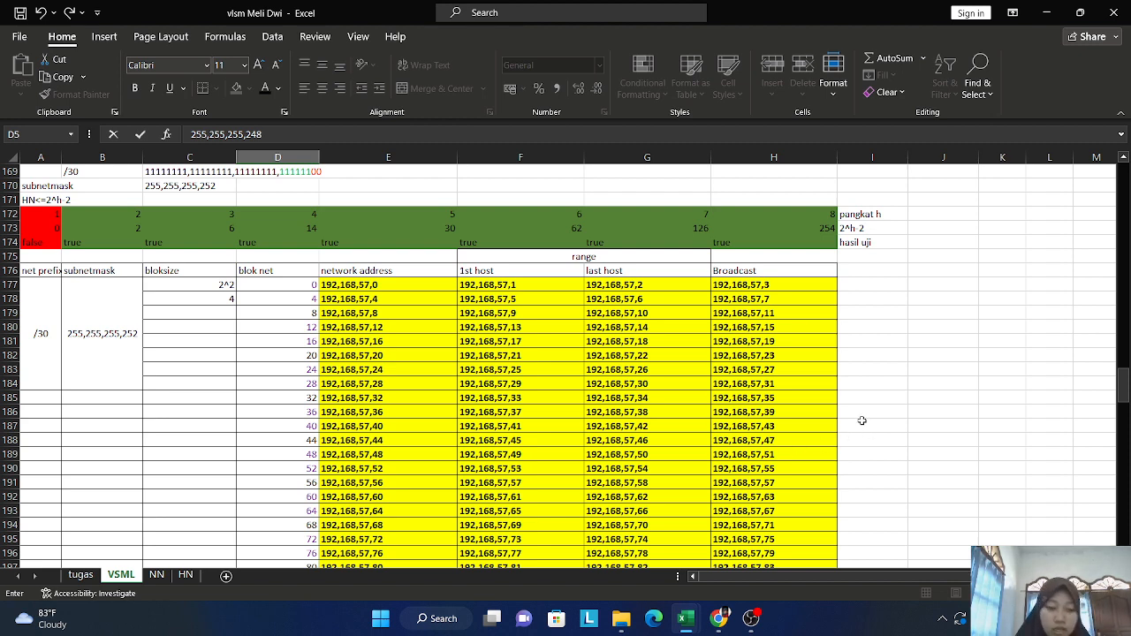
pyautogui.scroll(-3, 862, 420)
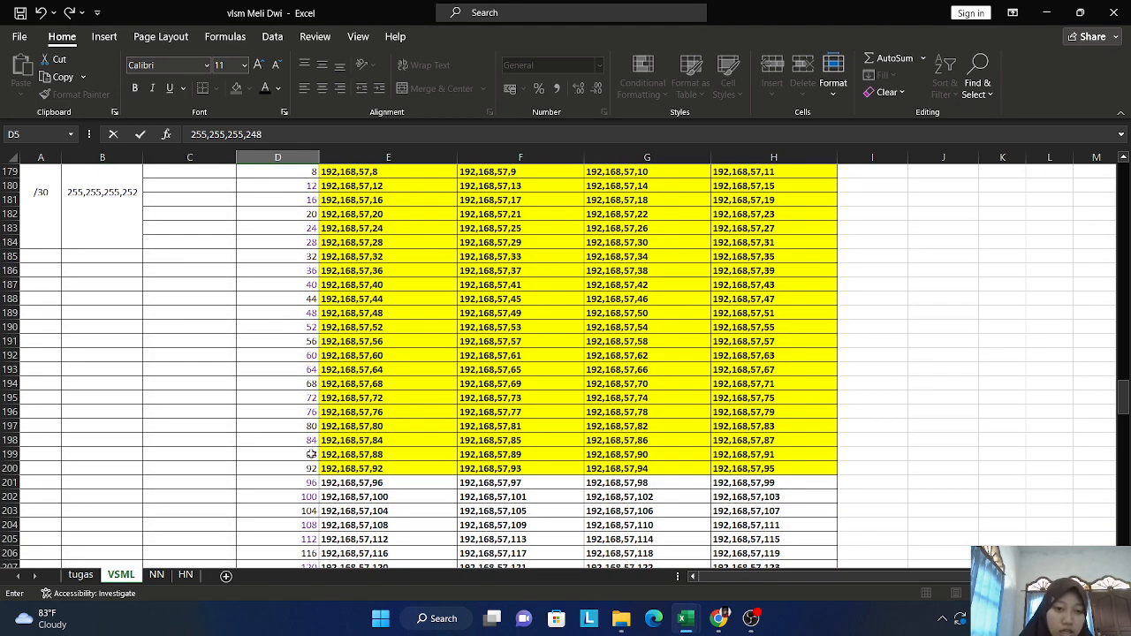
pyautogui.scroll(4, 314, 451)
pyautogui.scroll(2, 318, 444)
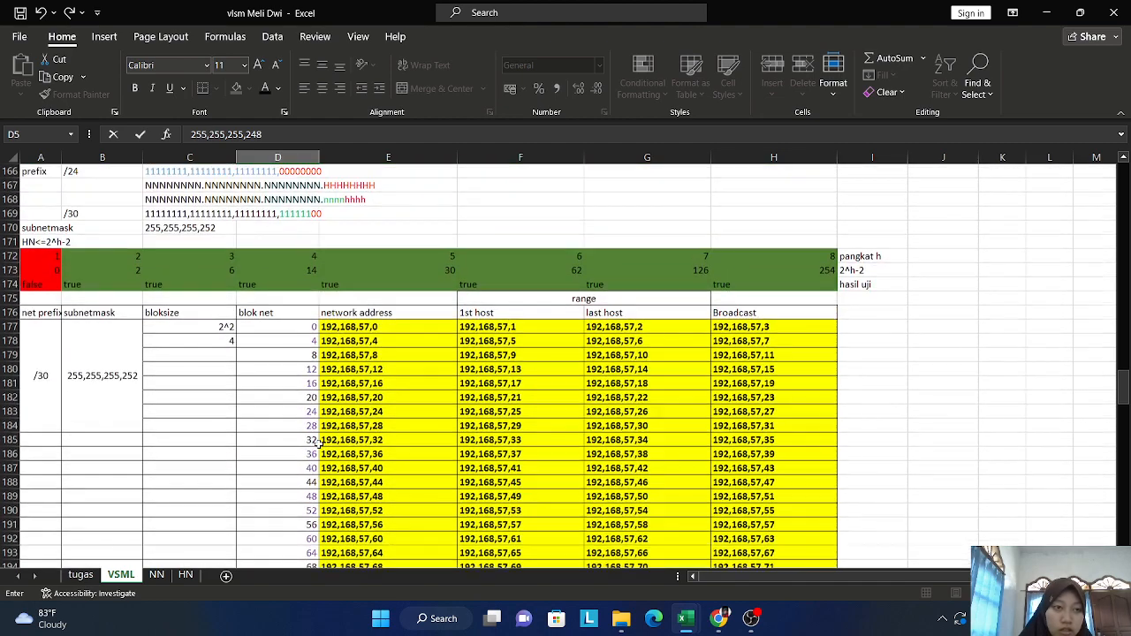
pyautogui.scroll(-4, 318, 444)
pyautogui.scroll(-2, 316, 444)
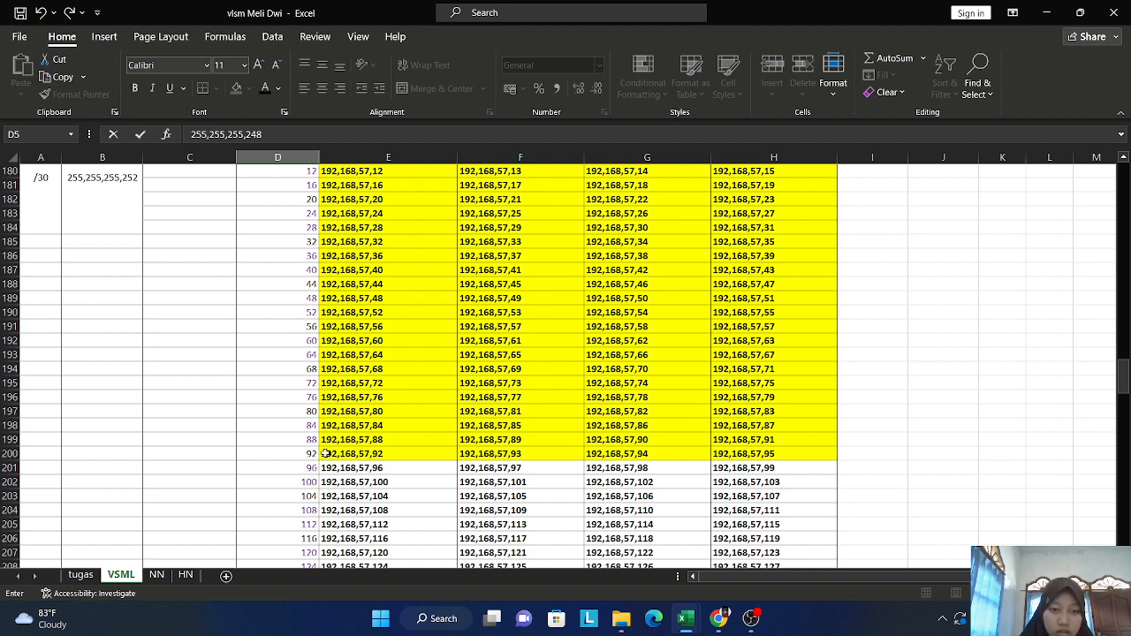
pyautogui.scroll(3, 334, 453)
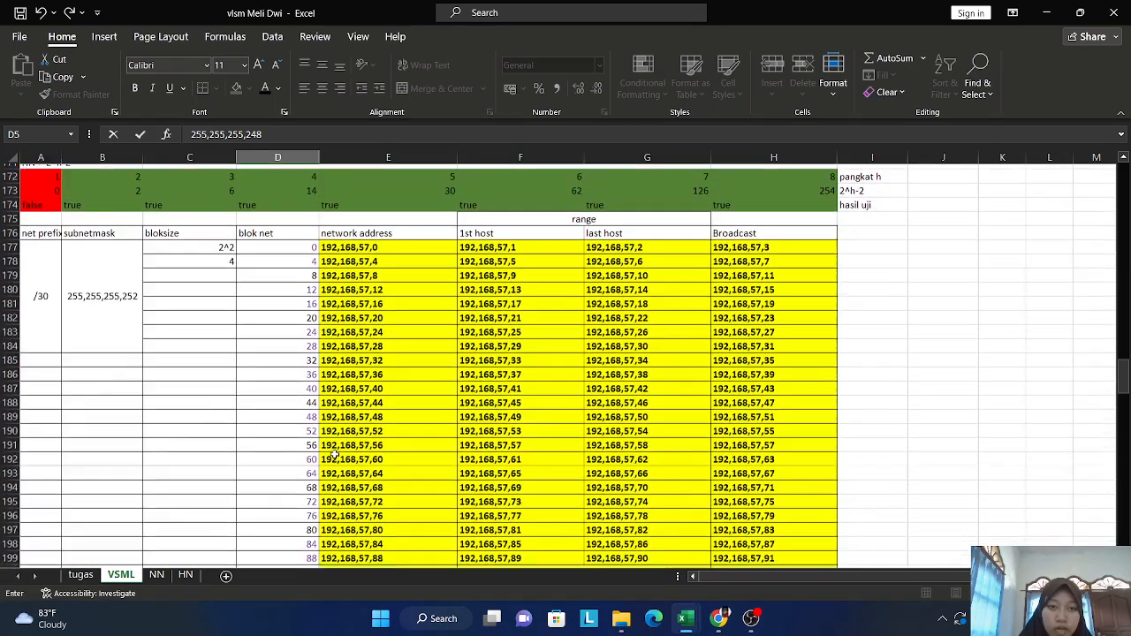
# Step: Copy the block 96 addresses, 192,168,57,96 through 192,168,57,99, from the /30 calculation for 2 hosts into Gedung C's summary row
pyautogui.scroll(-3, 335, 477)
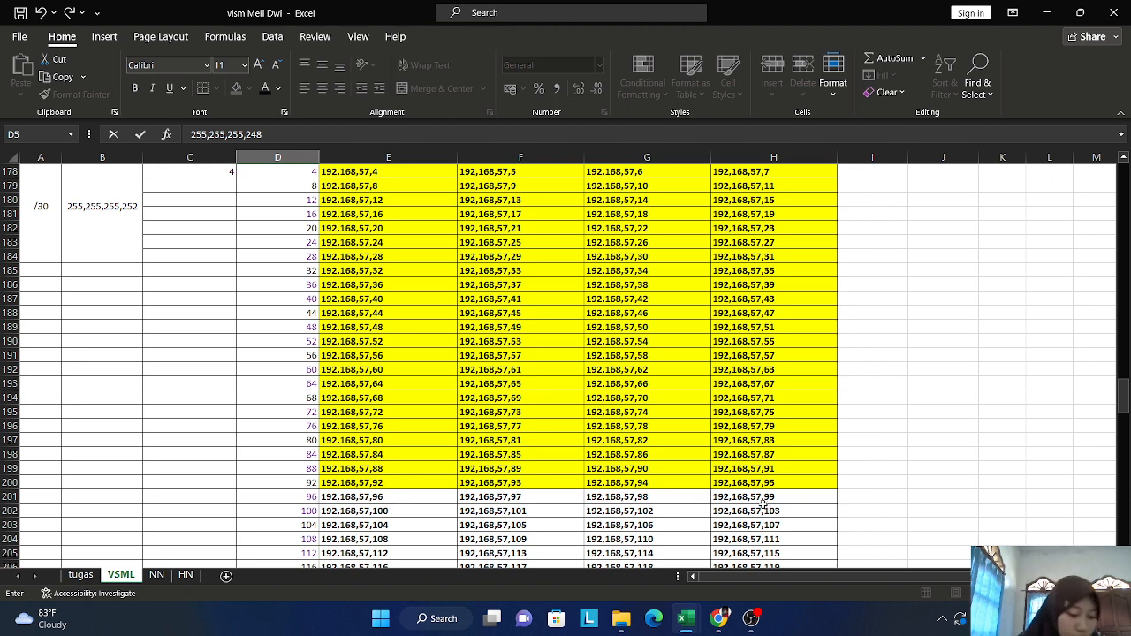
pyautogui.click(380, 498)
pyautogui.moveTo(380, 499); pyautogui.dragTo(781, 499)
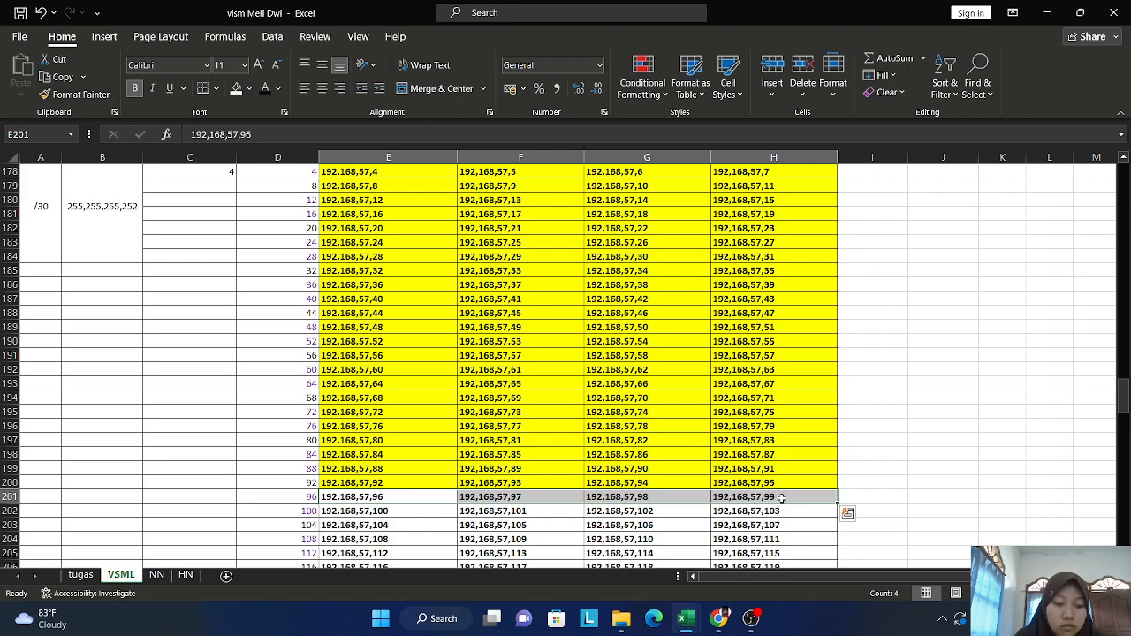
pyautogui.hotkey('ctrl', 'c')
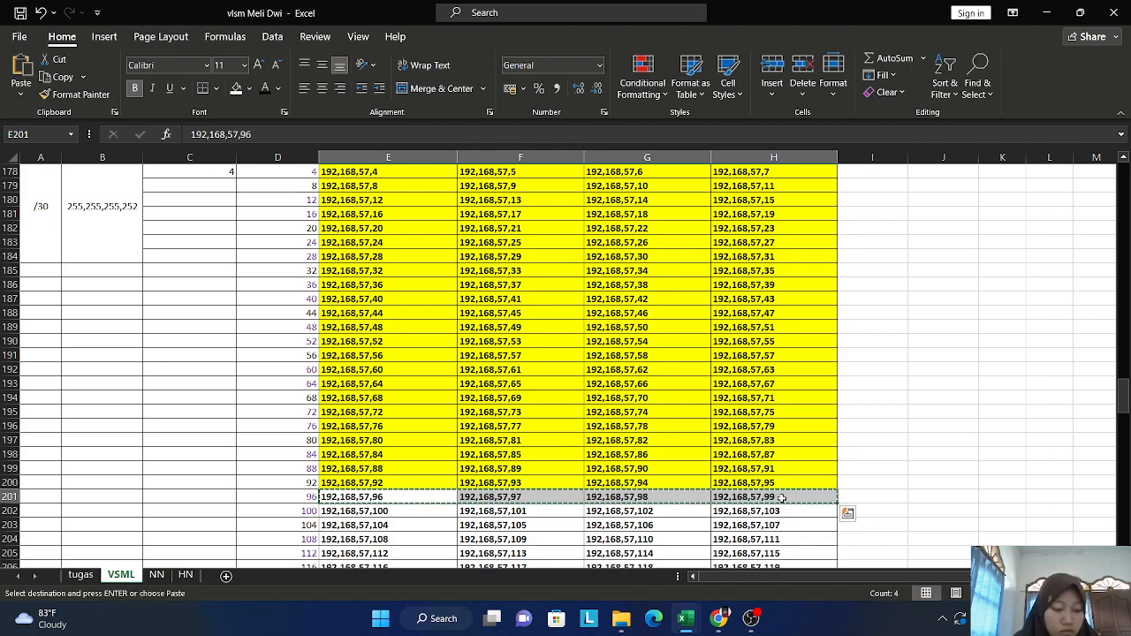
pyautogui.scroll(18, 781, 499)
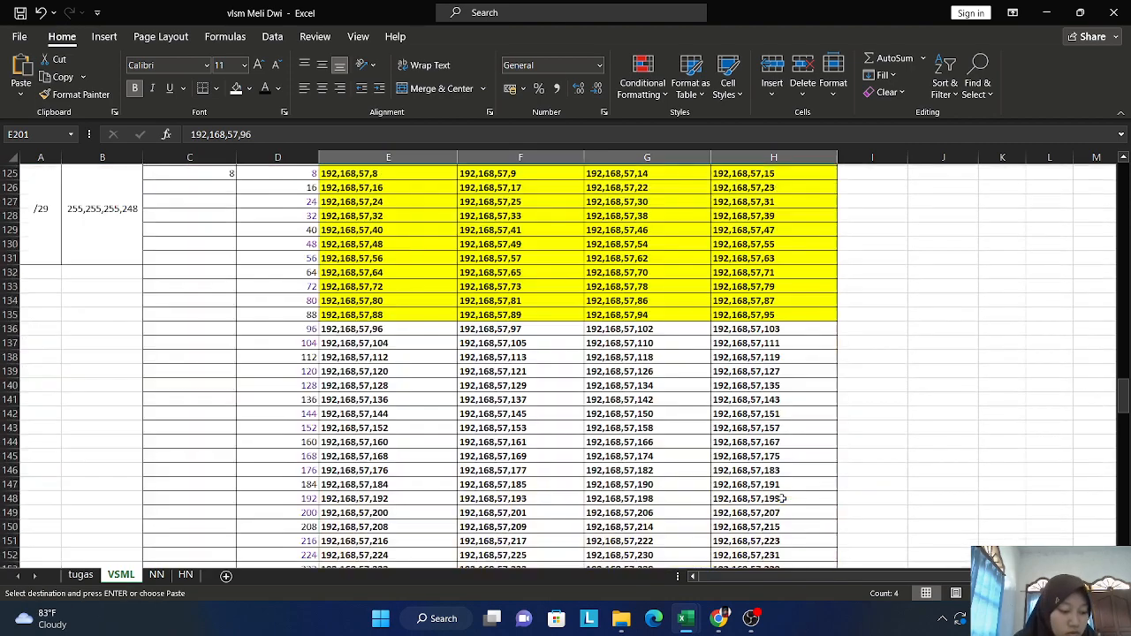
pyautogui.scroll(20, 781, 499)
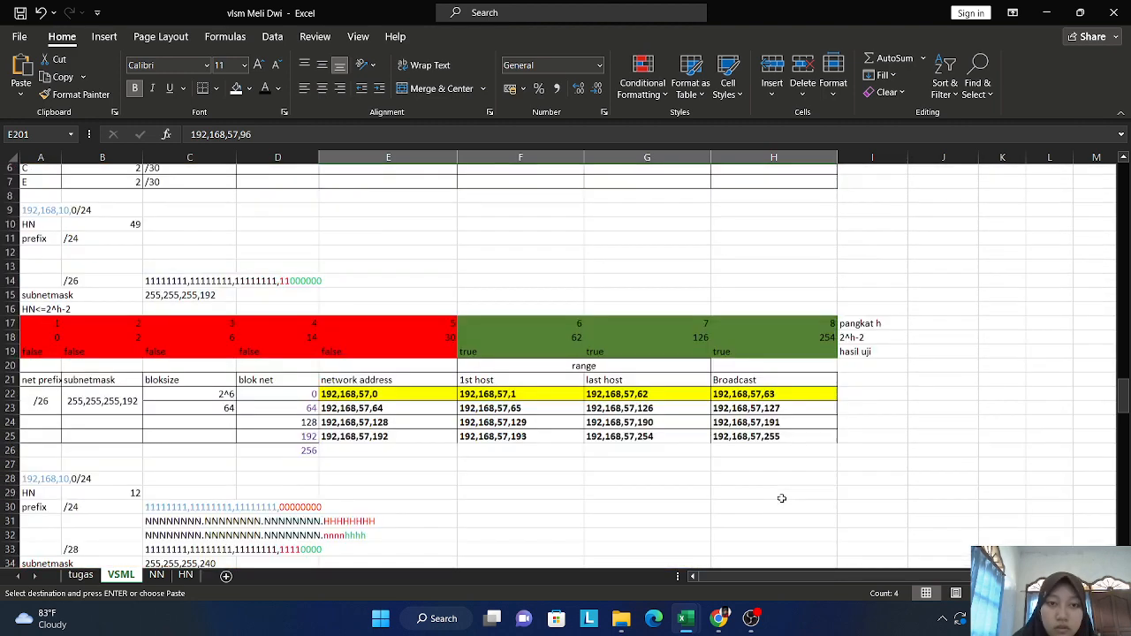
pyautogui.scroll(2, 780, 499)
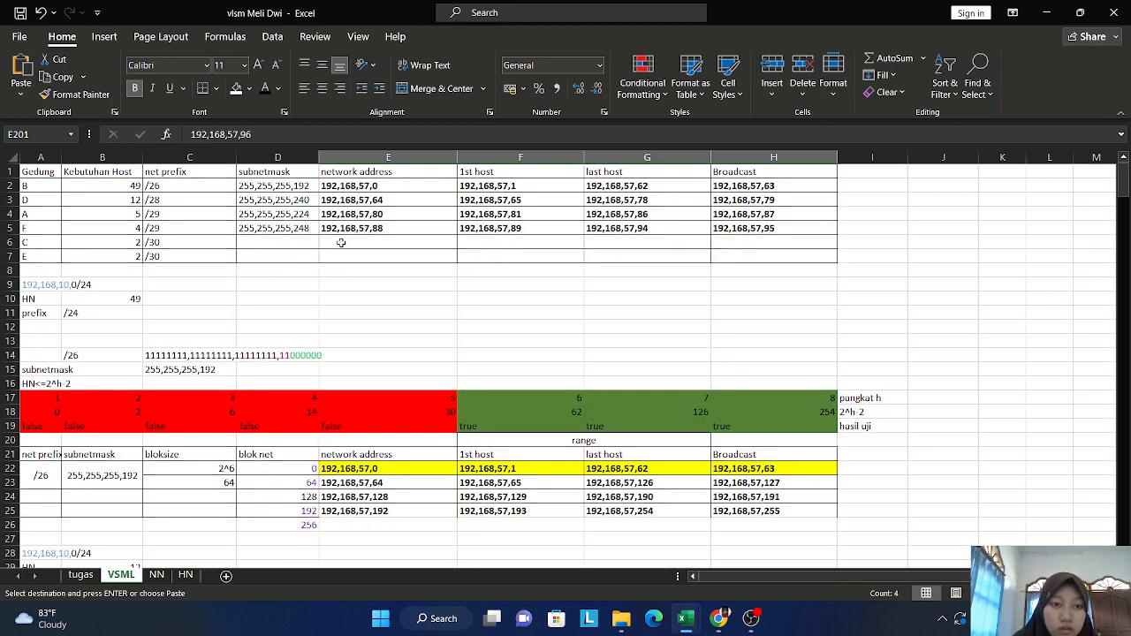
pyautogui.click(340, 242)
pyautogui.hotkey('ctrl', 'v')
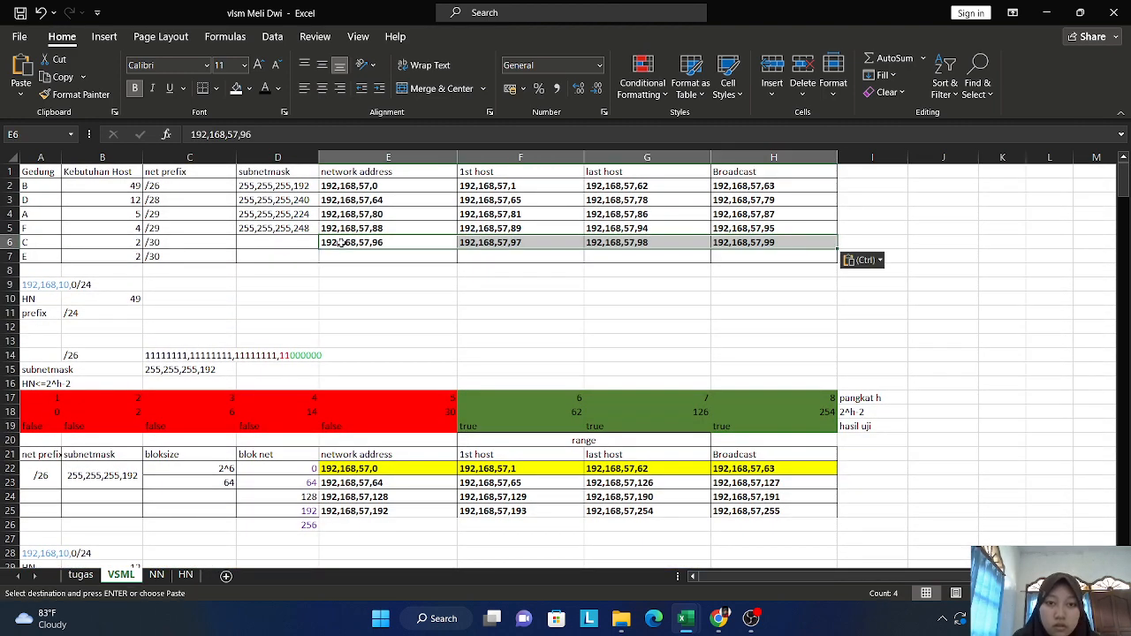
# Step: Enter 255,255,255,252 as Gedung C's subnetmask in the summary table, taking it from the worked /30 calculation for 2 hosts
pyautogui.click(276, 240)
pyautogui.scroll(-20, 510, 346)
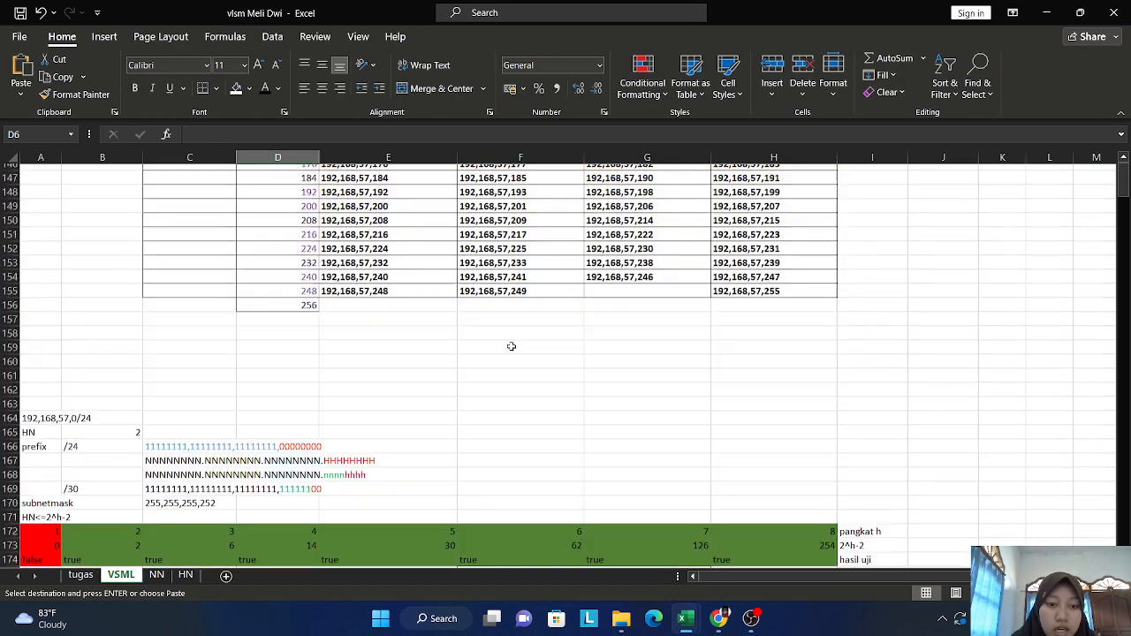
pyautogui.scroll(-11, 511, 346)
pyautogui.scroll(8, 510, 346)
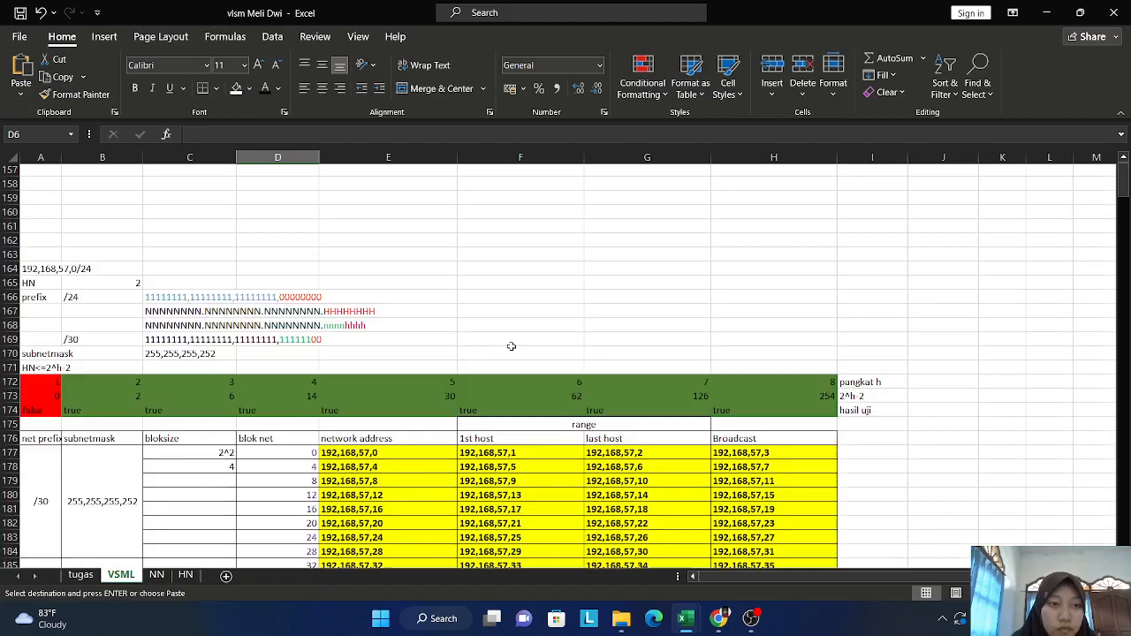
pyautogui.scroll(-2, 510, 346)
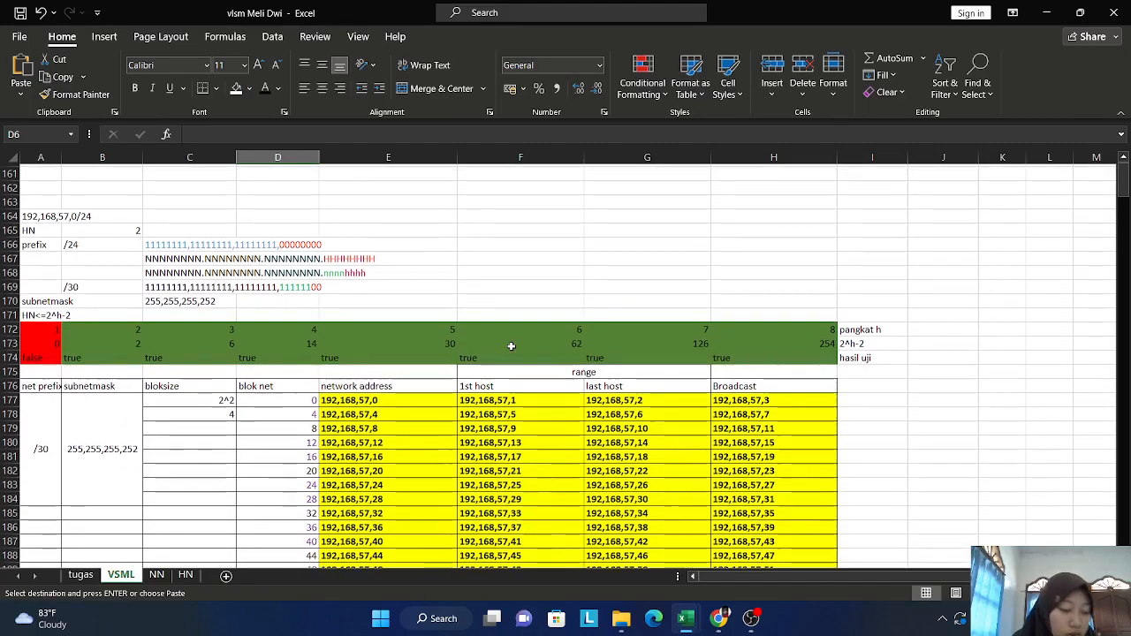
pyautogui.scroll(-10, 511, 346)
pyautogui.scroll(20, 510, 346)
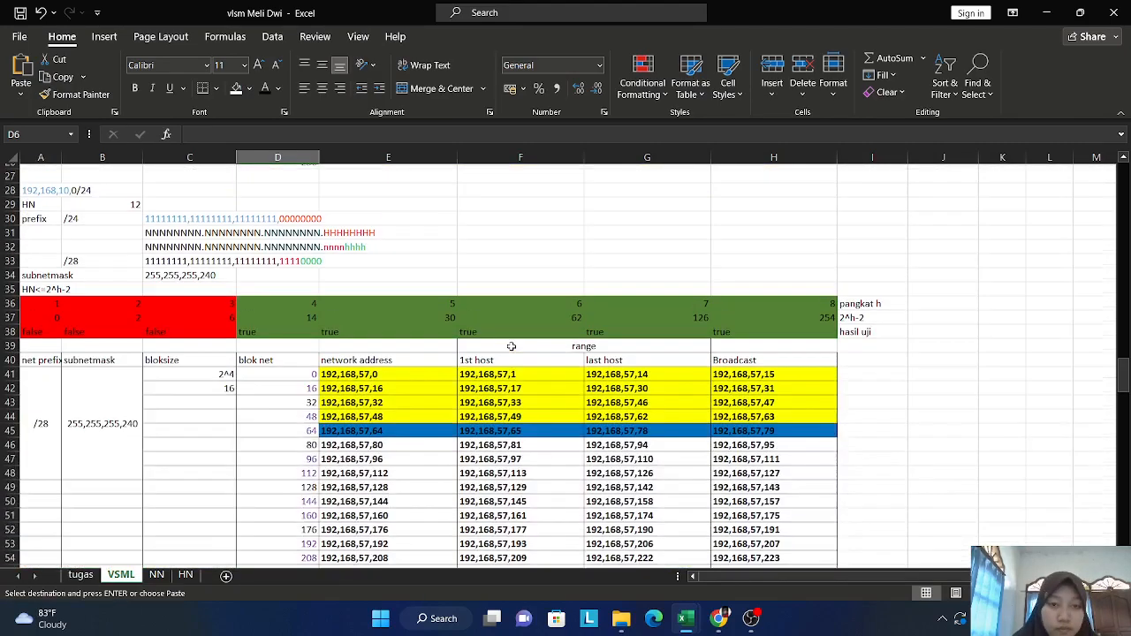
pyautogui.scroll(9, 511, 347)
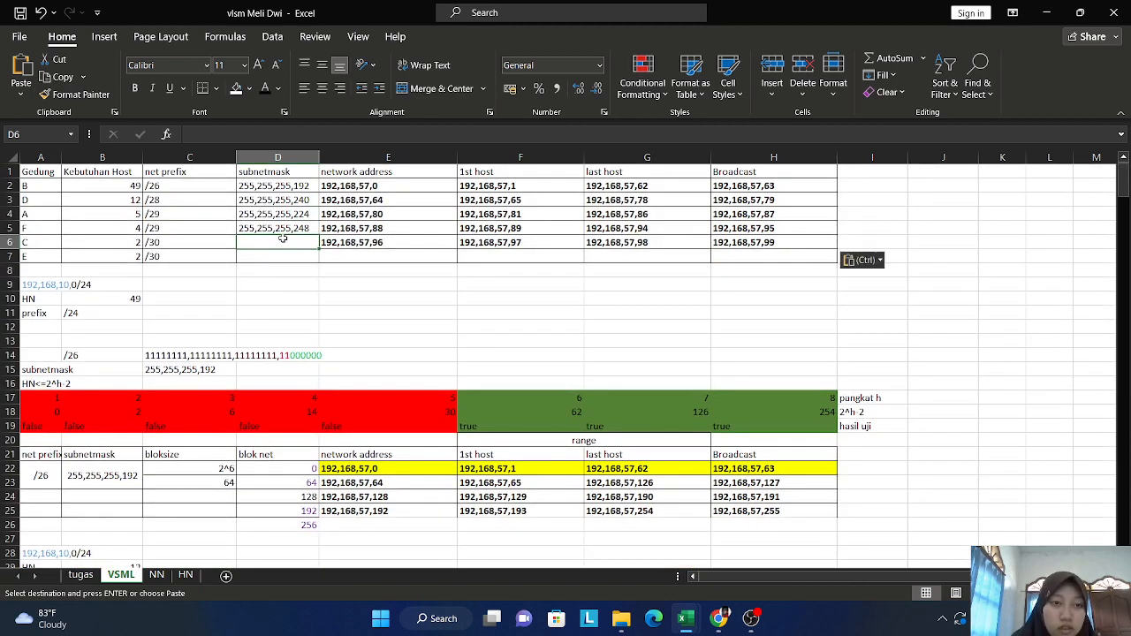
pyautogui.write('2')
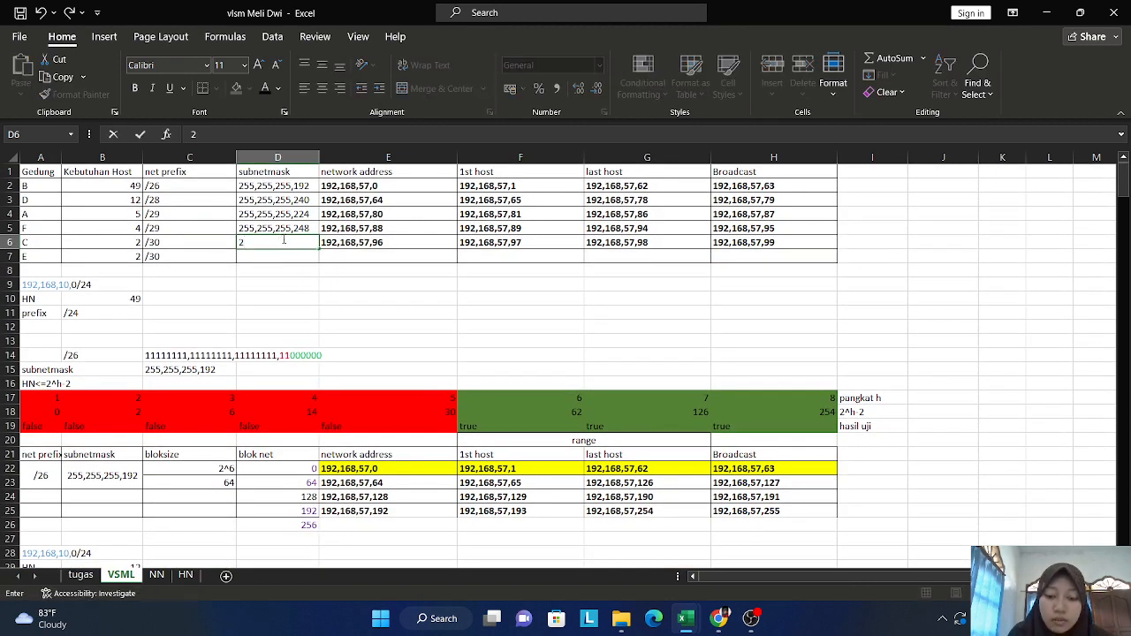
pyautogui.write('55,255,255,')
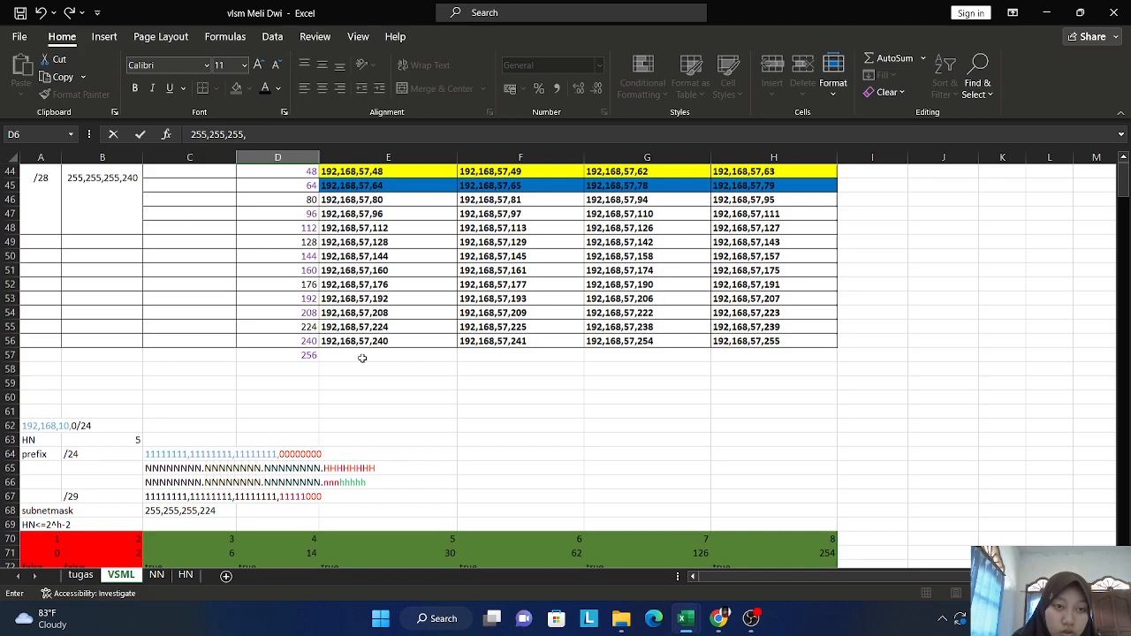
pyautogui.scroll(-20, 362, 357)
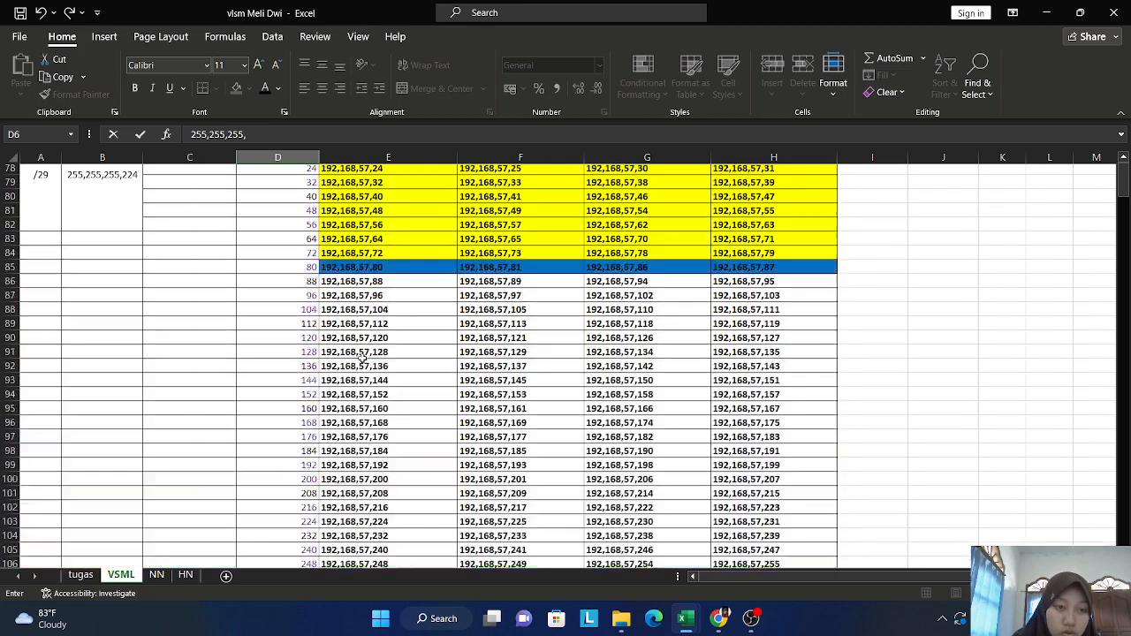
pyautogui.scroll(-19, 361, 357)
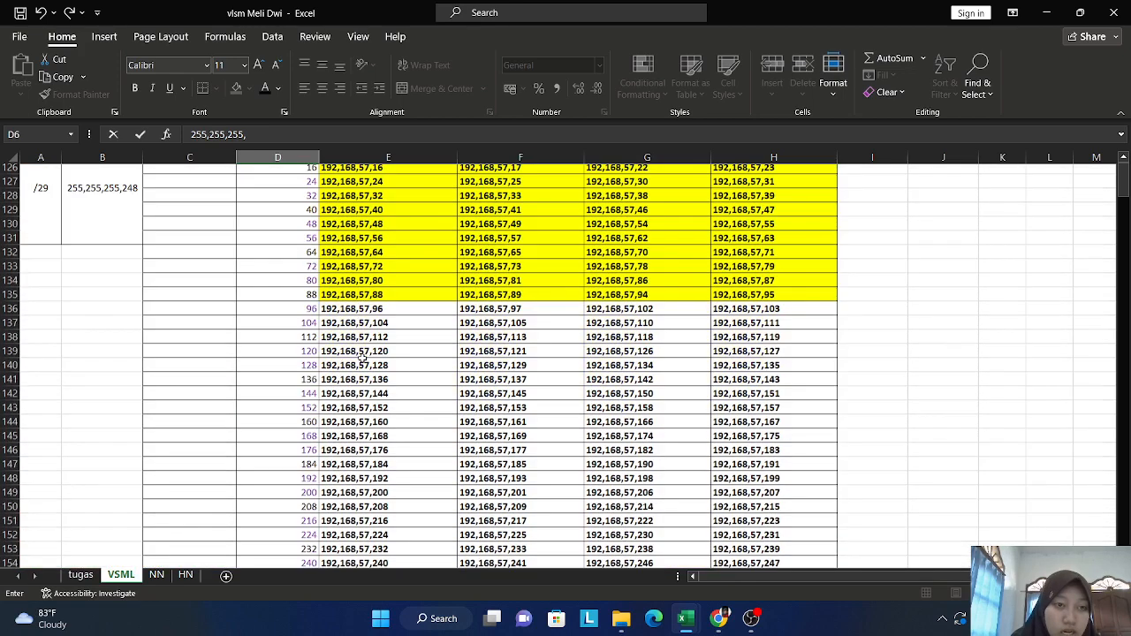
pyautogui.scroll(4, 362, 356)
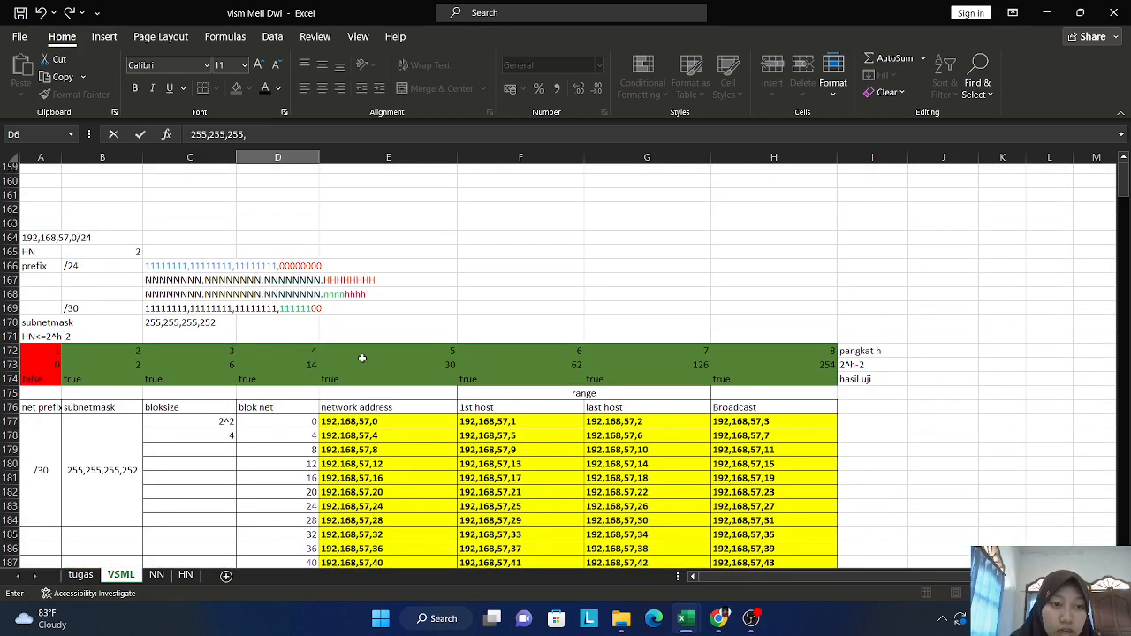
pyautogui.scroll(20, 362, 357)
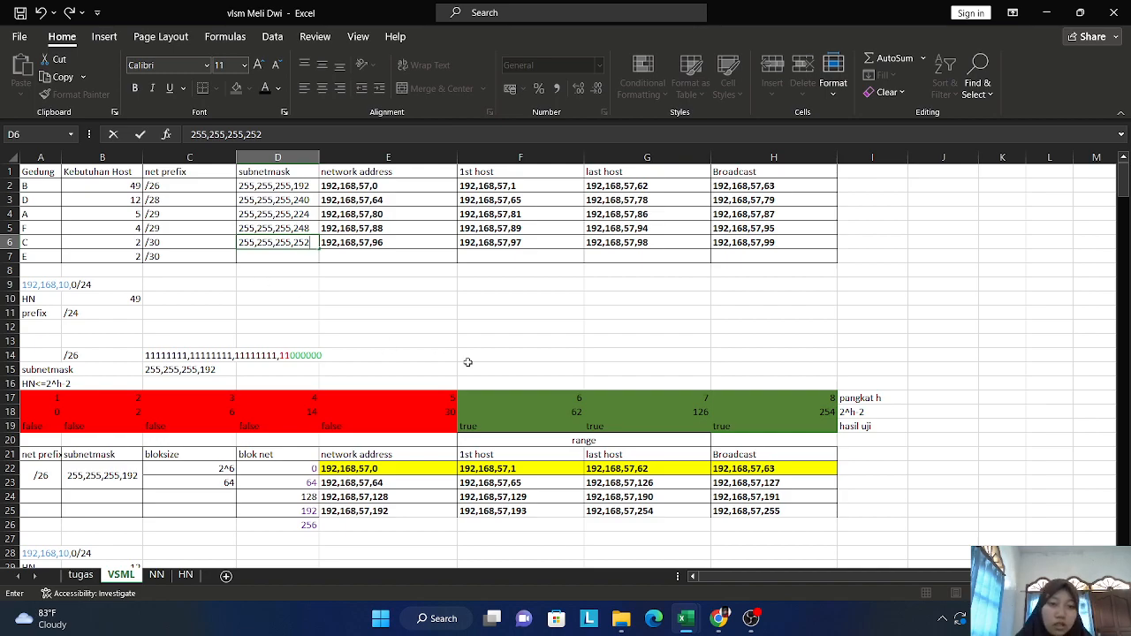
# Step: Compare the two worked /30 calculations, checking their host needs, subnetmasks, 2^h-2 tests and highlighted address rows
pyautogui.scroll(-20, 468, 362)
pyautogui.scroll(7, 468, 362)
pyautogui.scroll(20, 468, 363)
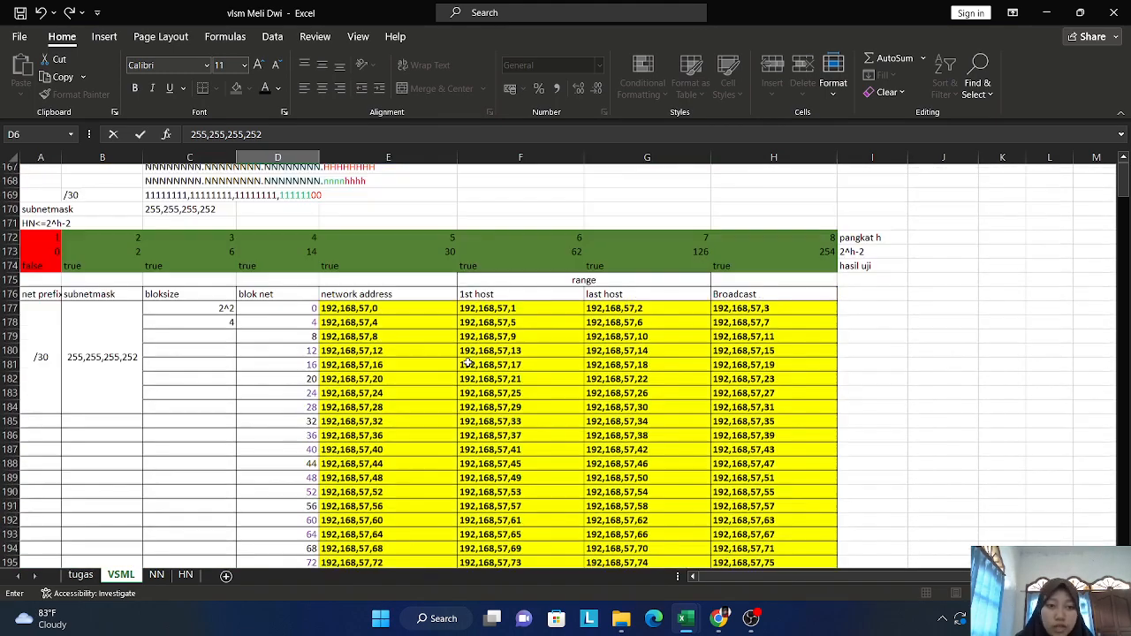
pyautogui.scroll(-20, 469, 362)
pyautogui.scroll(5, 468, 363)
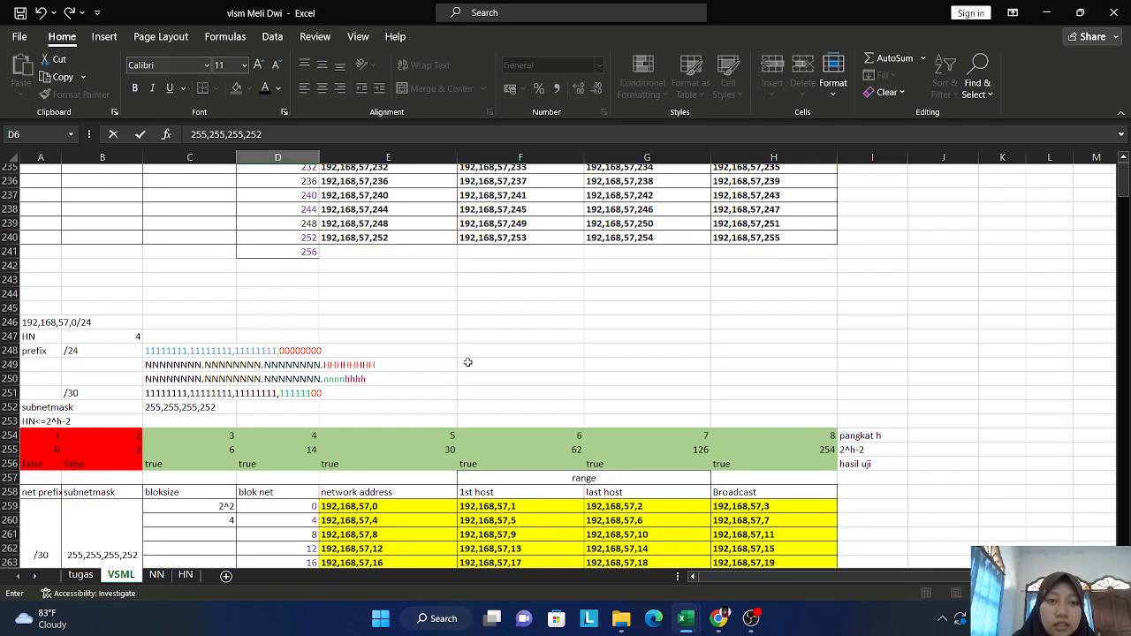
pyautogui.scroll(-7, 468, 362)
pyautogui.scroll(-20, 469, 362)
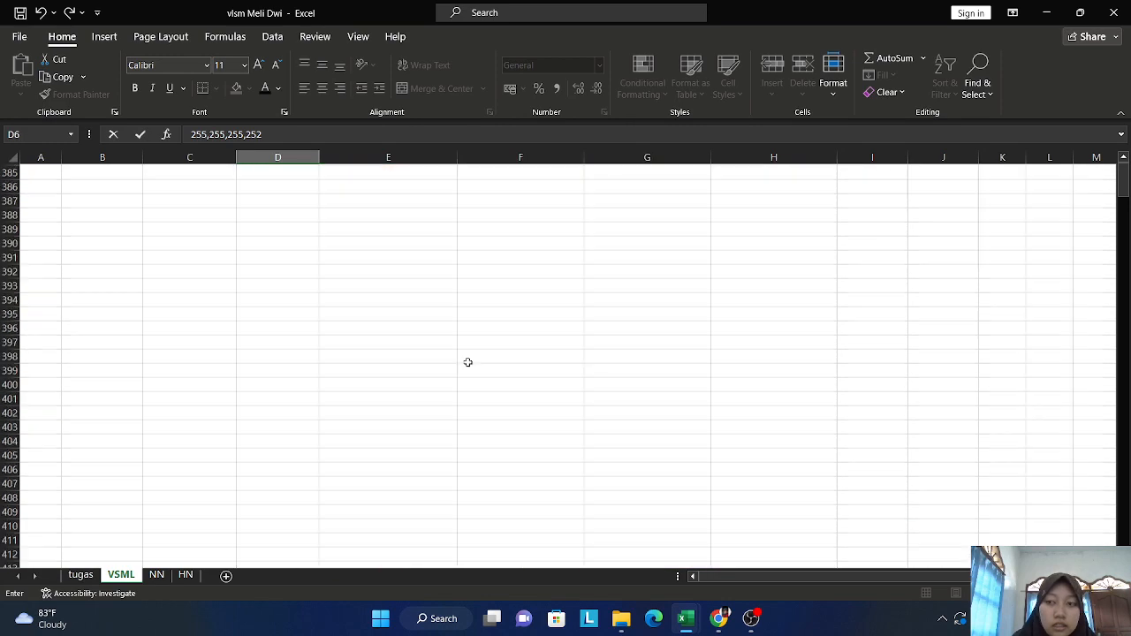
pyautogui.scroll(10, 468, 363)
pyautogui.scroll(15, 468, 362)
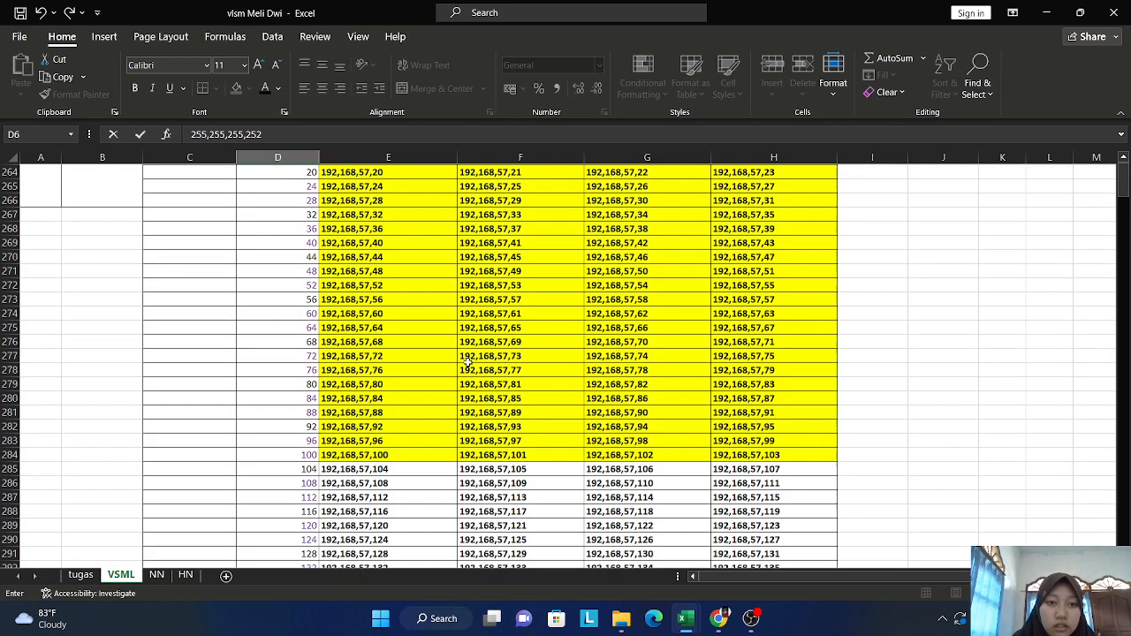
pyautogui.scroll(8, 469, 362)
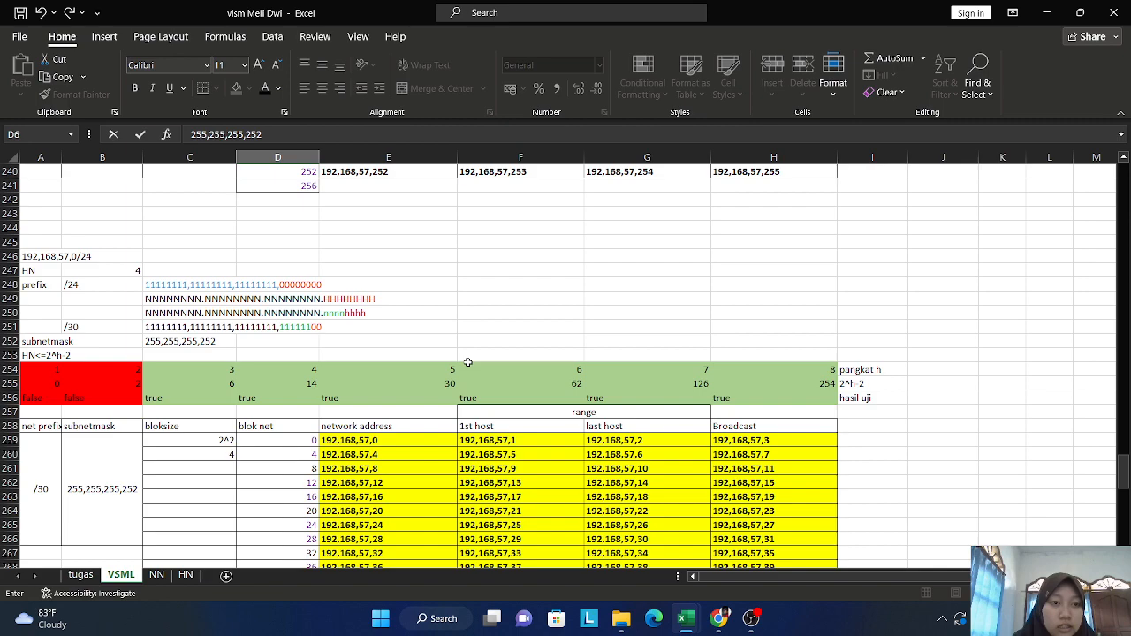
pyautogui.scroll(14, 469, 362)
pyautogui.scroll(12, 468, 362)
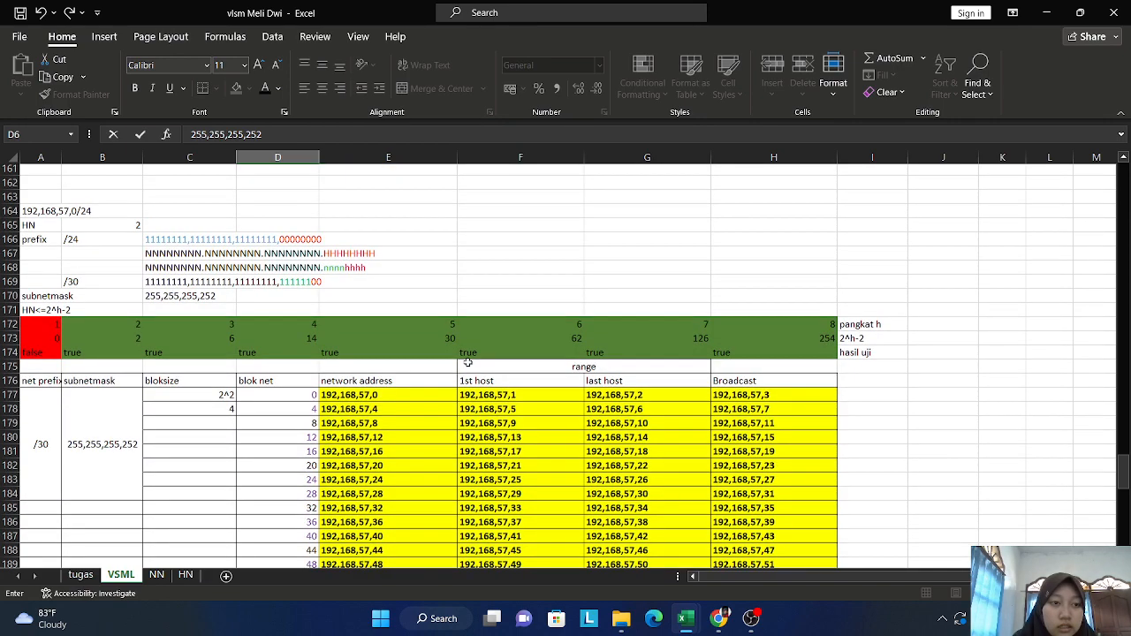
pyautogui.scroll(-3, 468, 362)
pyautogui.scroll(5, 468, 363)
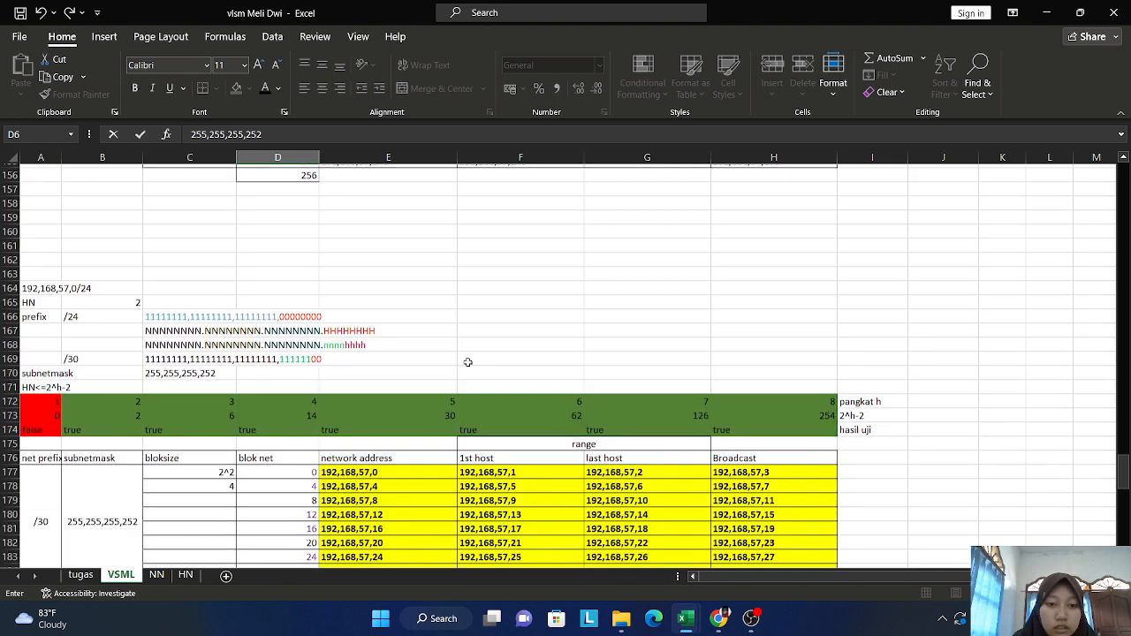
pyautogui.scroll(20, 468, 362)
pyautogui.scroll(20, 468, 363)
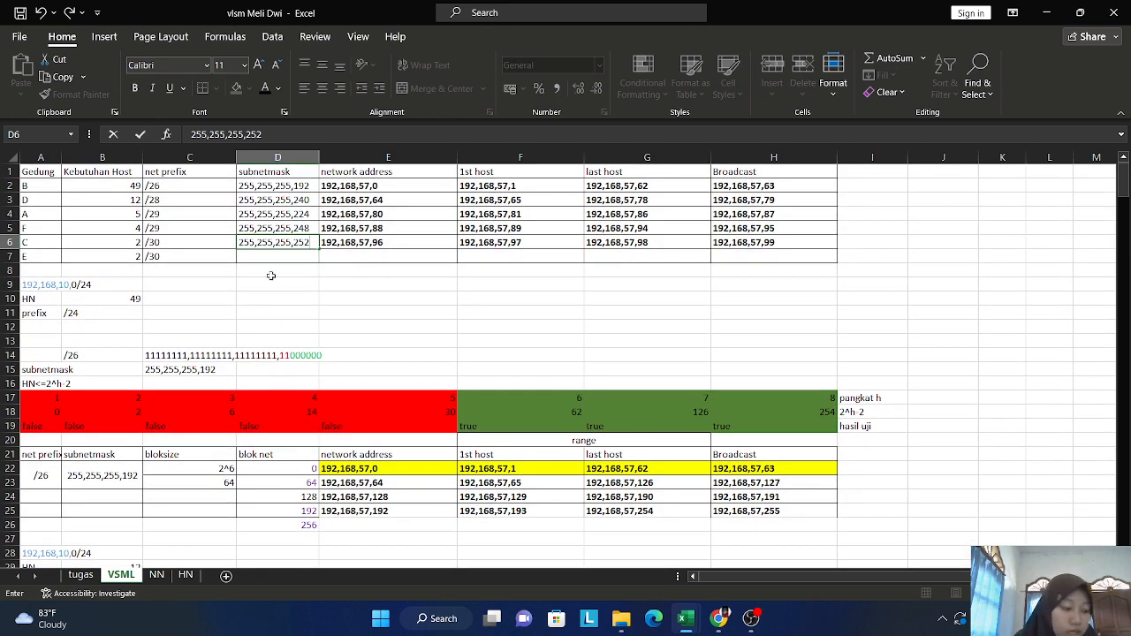
# Step: Enter 255,255,255,252 as Gedung E's subnetmask in the summary table
pyautogui.click(259, 255)
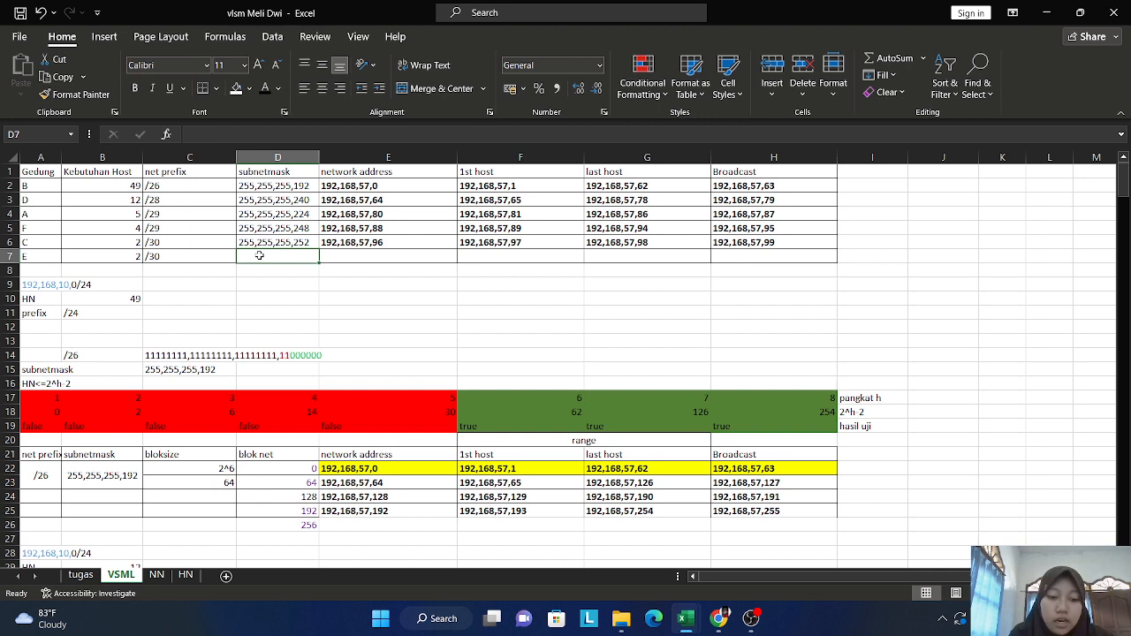
pyautogui.write('255,2')
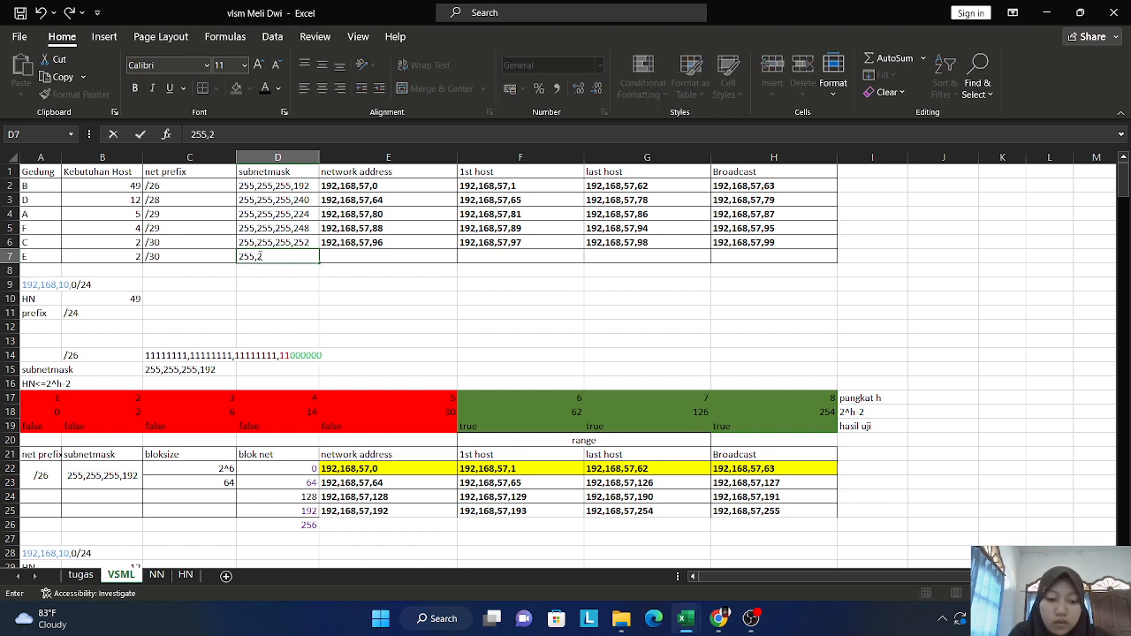
pyautogui.write('55,255,2')
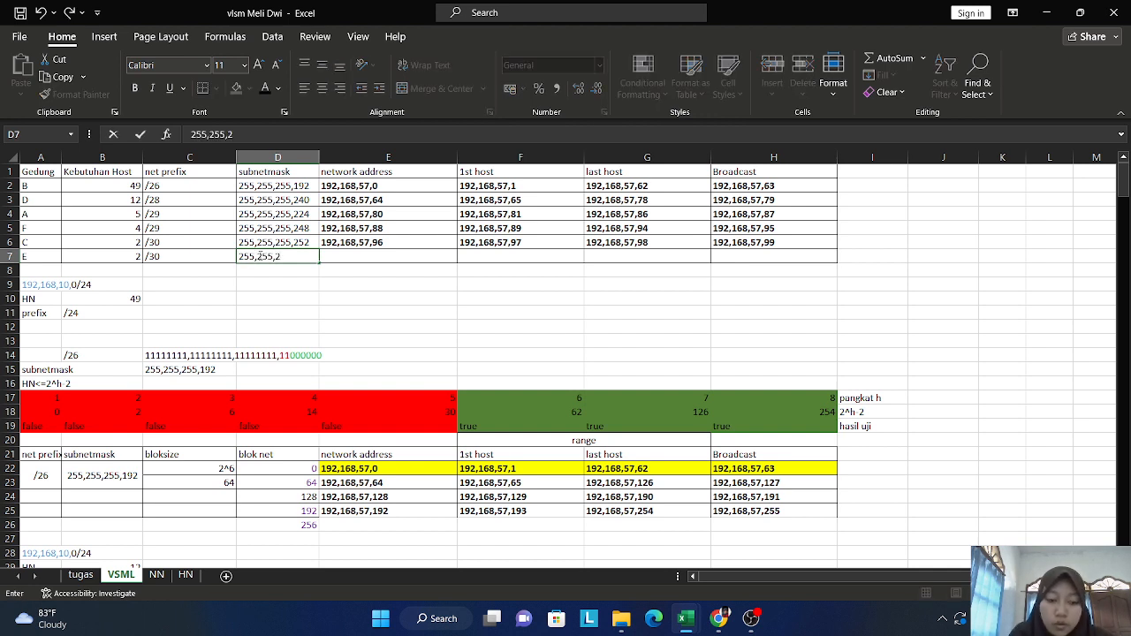
pyautogui.write('52')
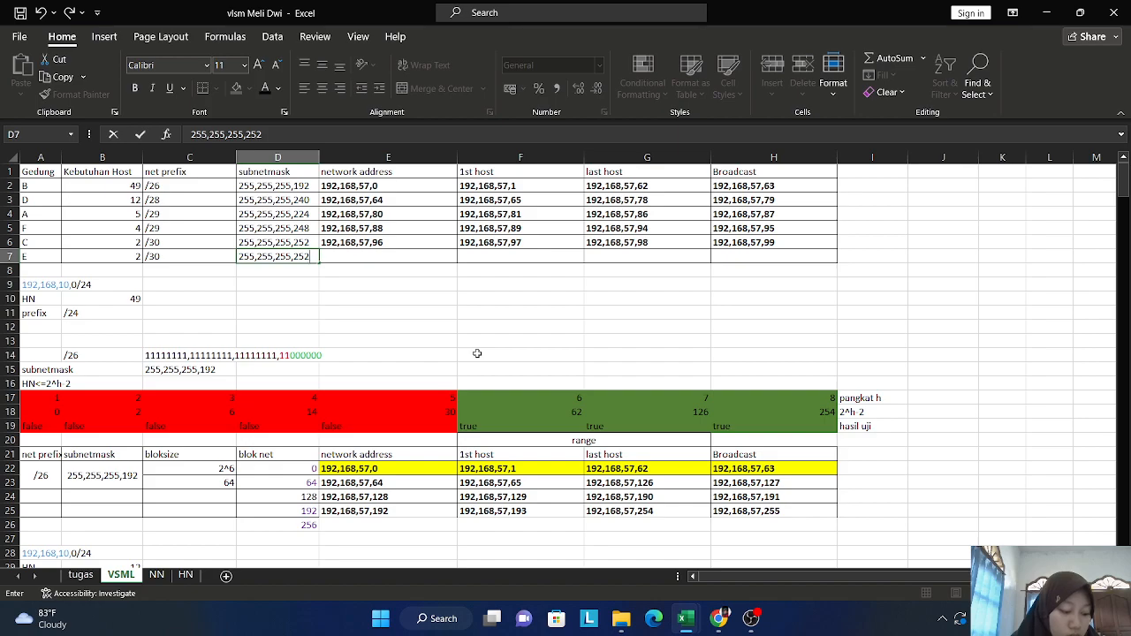
# Step: Copy the block 100 addresses, 192,168,57,100 through 192,168,57,103, from the /30 calculation for 2 hosts into Gedung E's summary row
pyautogui.scroll(-20, 523, 444)
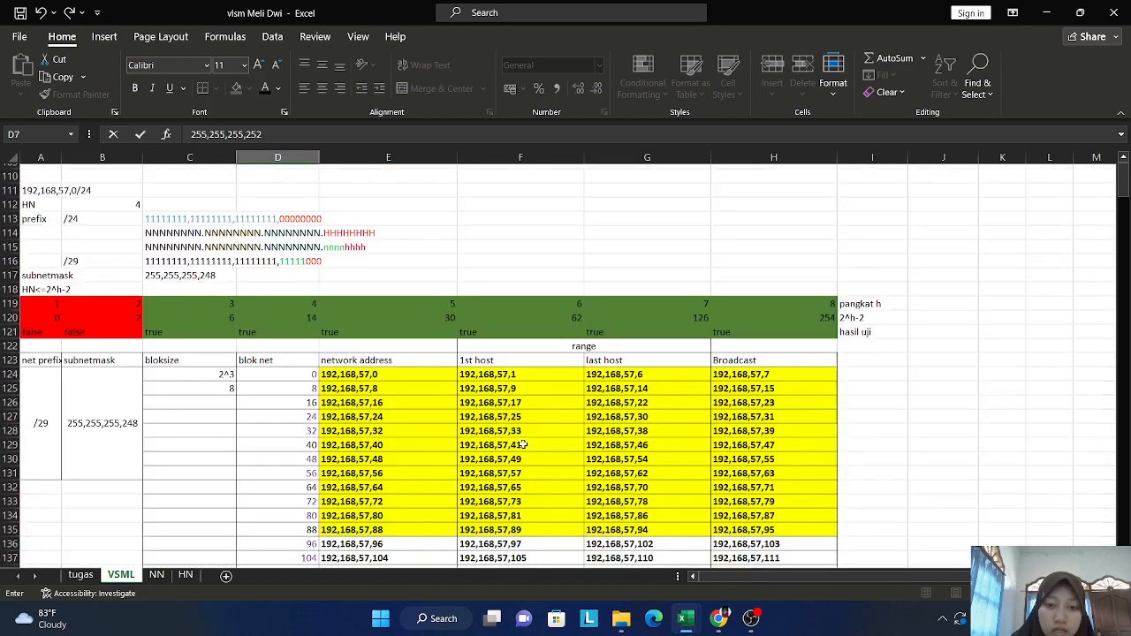
pyautogui.scroll(-20, 522, 444)
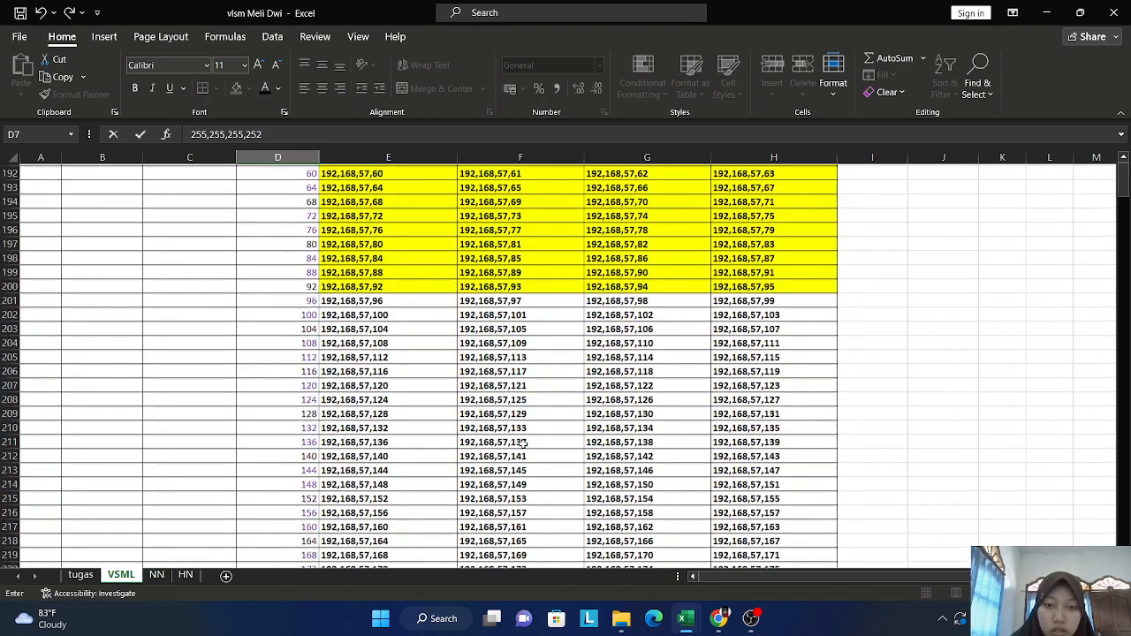
pyautogui.scroll(1, 523, 444)
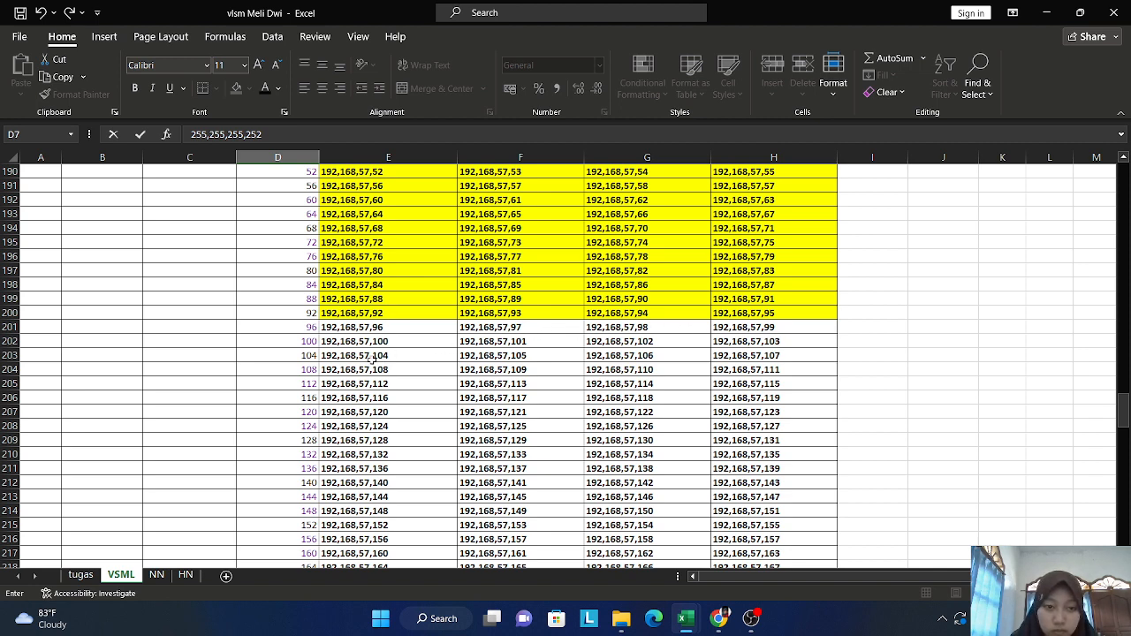
pyautogui.moveTo(355, 345); pyautogui.dragTo(750, 344)
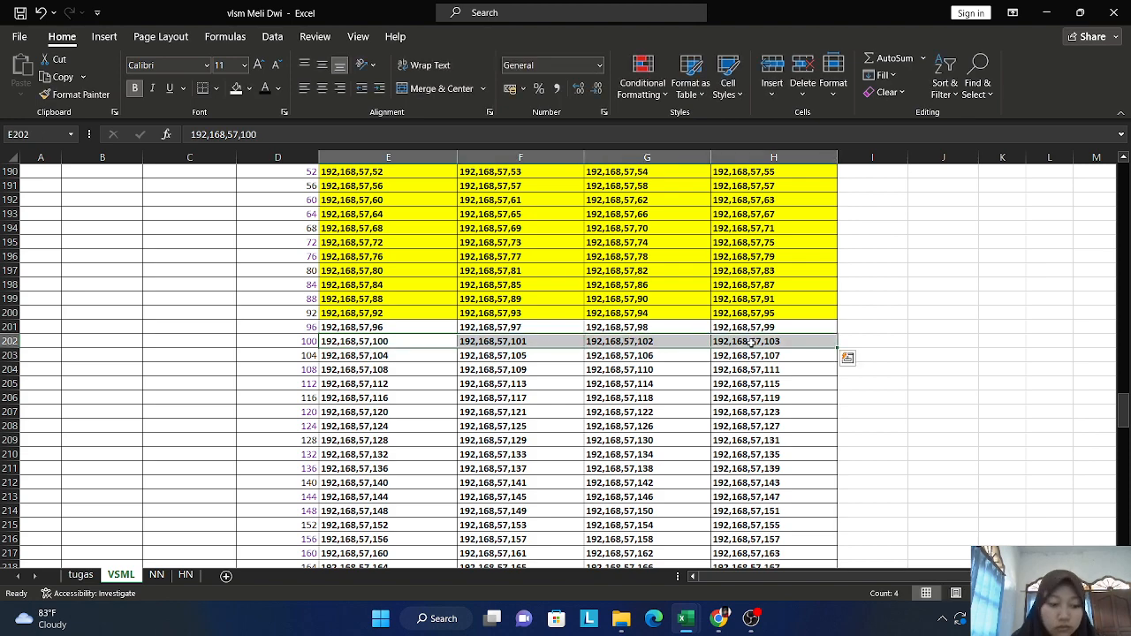
pyautogui.hotkey('ctrl', 'c')
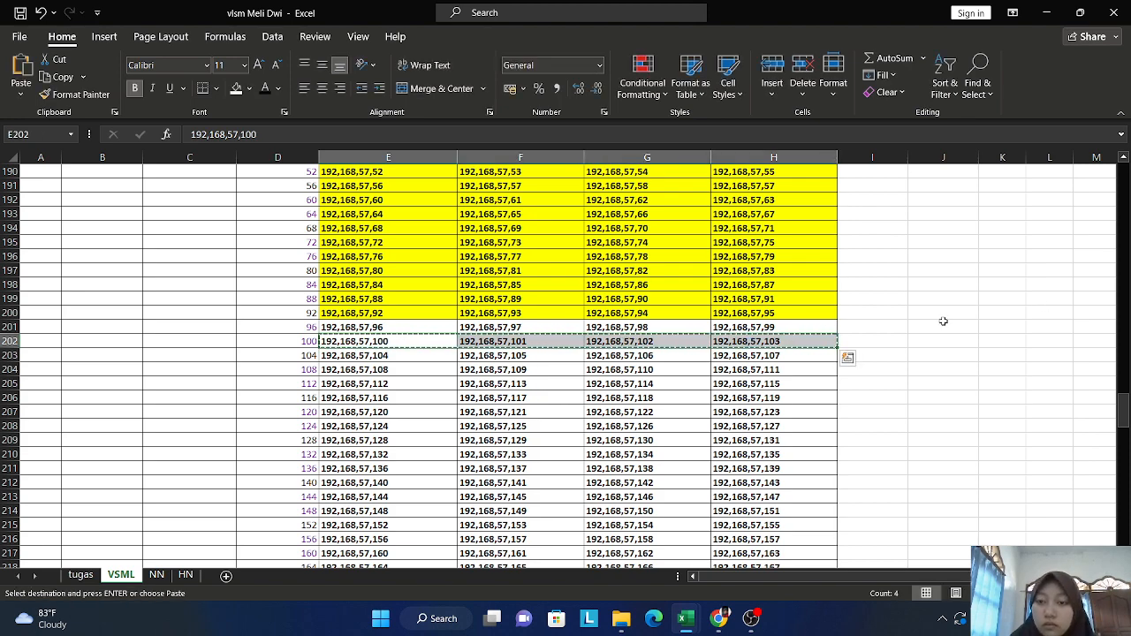
pyautogui.scroll(16, 943, 321)
pyautogui.scroll(20, 942, 321)
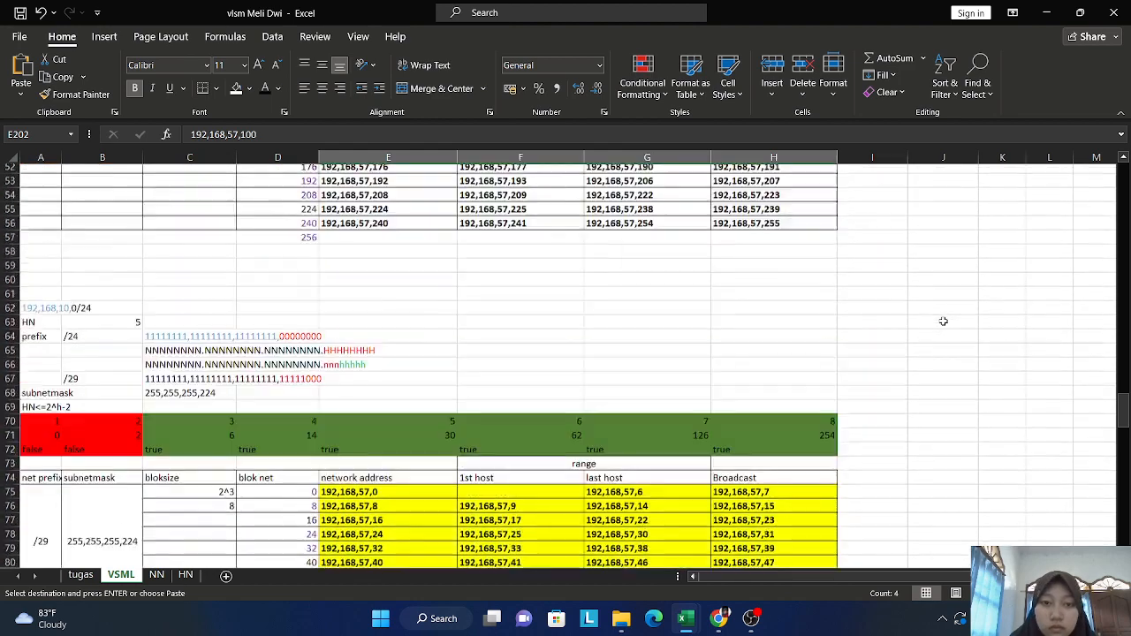
pyautogui.scroll(7, 942, 320)
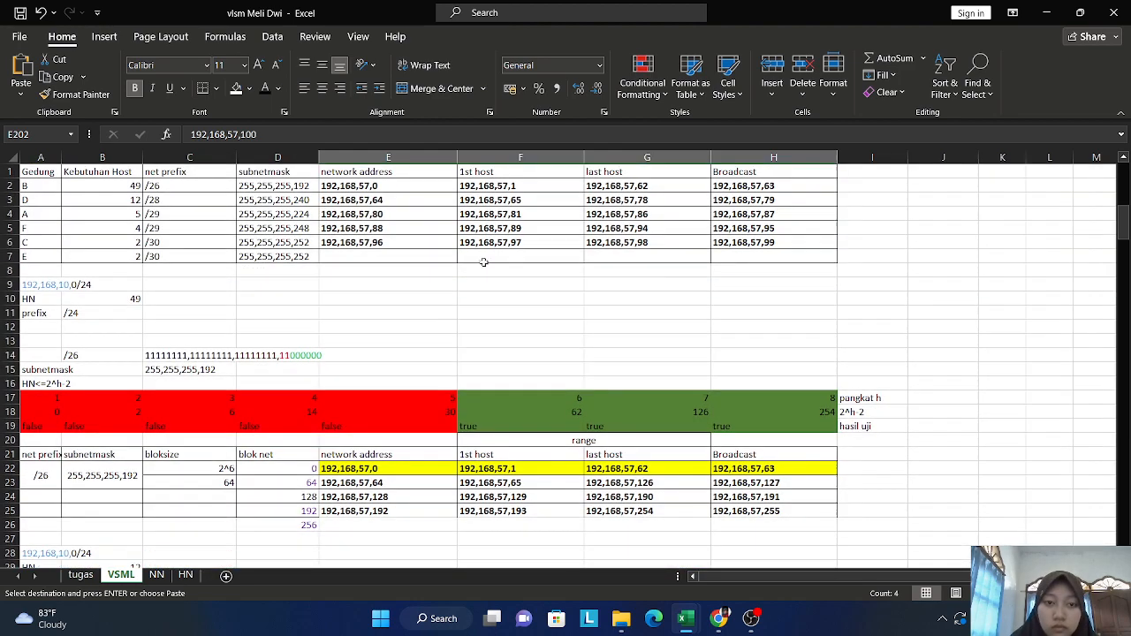
pyautogui.click(368, 253)
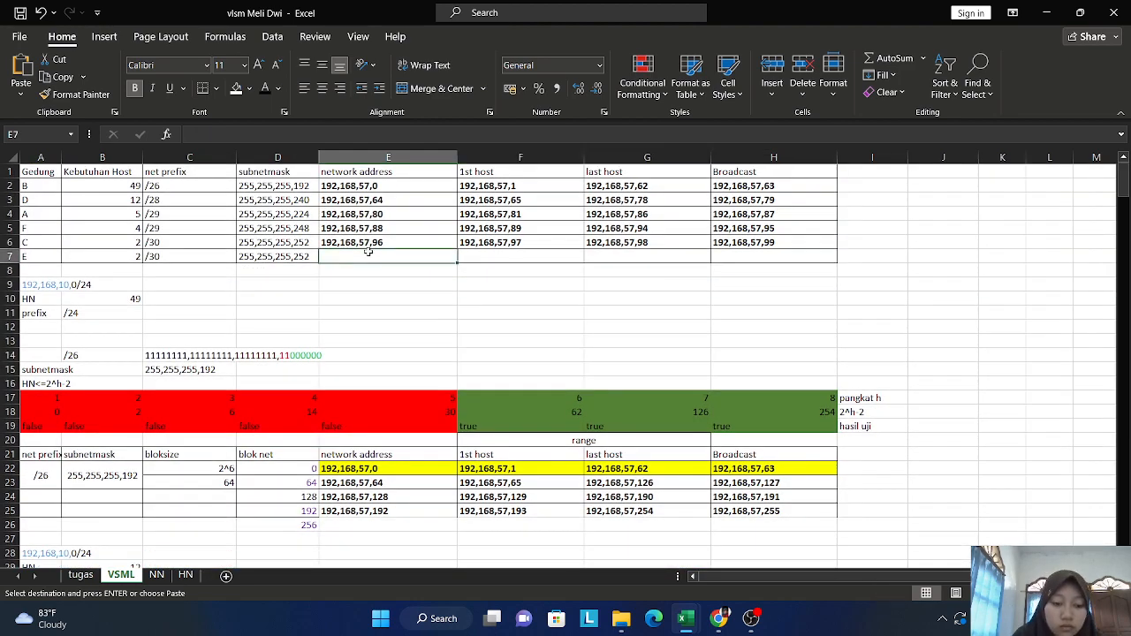
pyautogui.hotkey('ctrl', 'v')
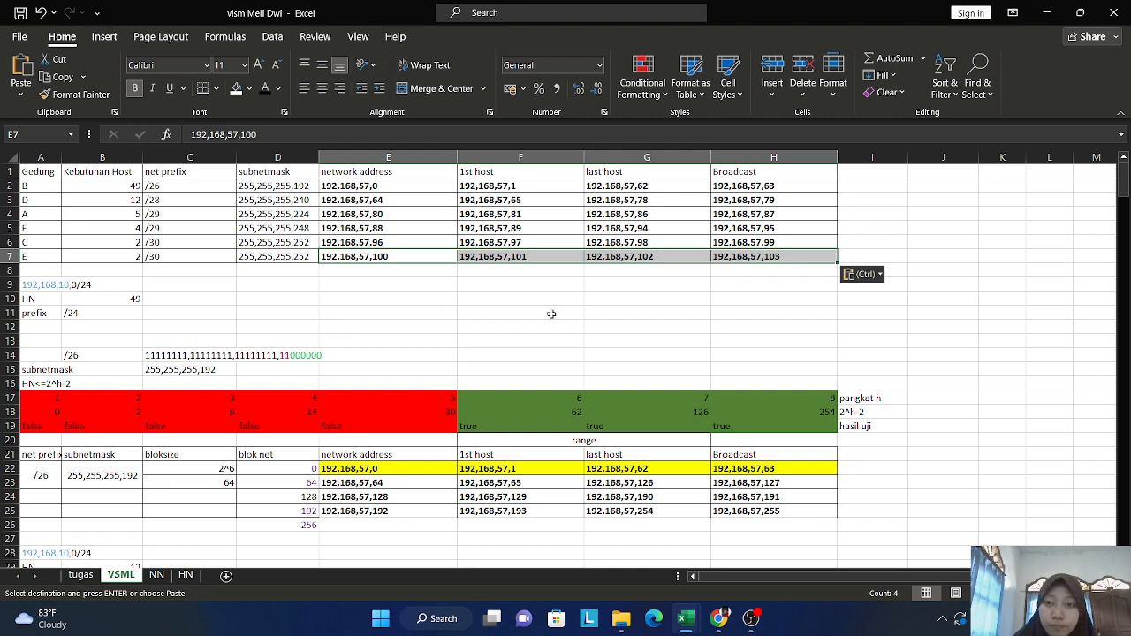
pyautogui.scroll(-11, 551, 313)
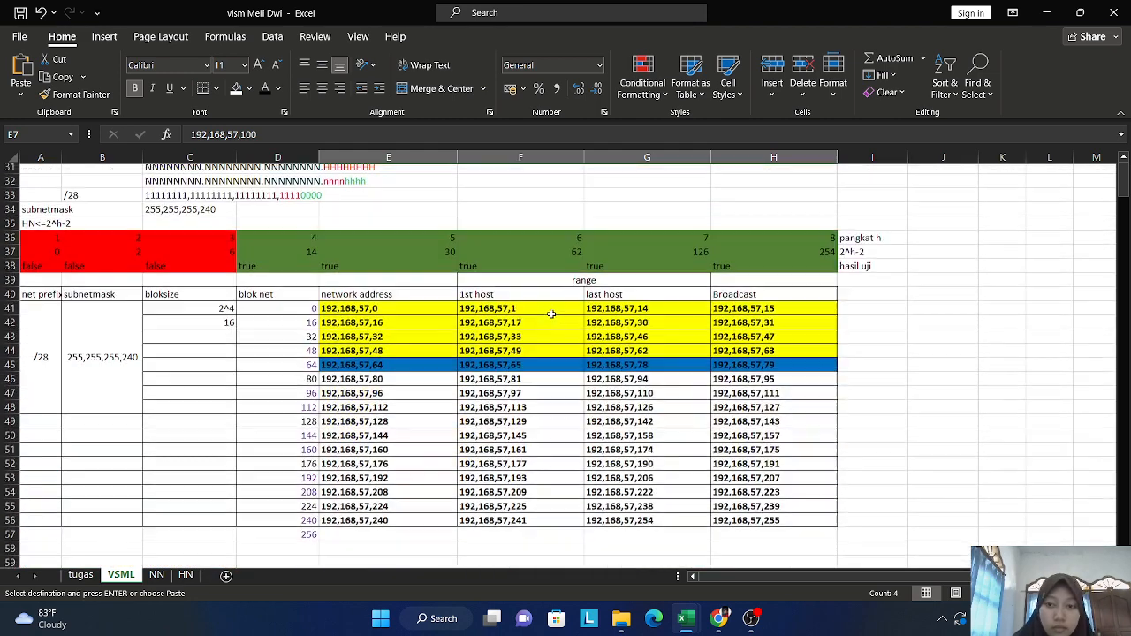
pyautogui.scroll(11, 550, 314)
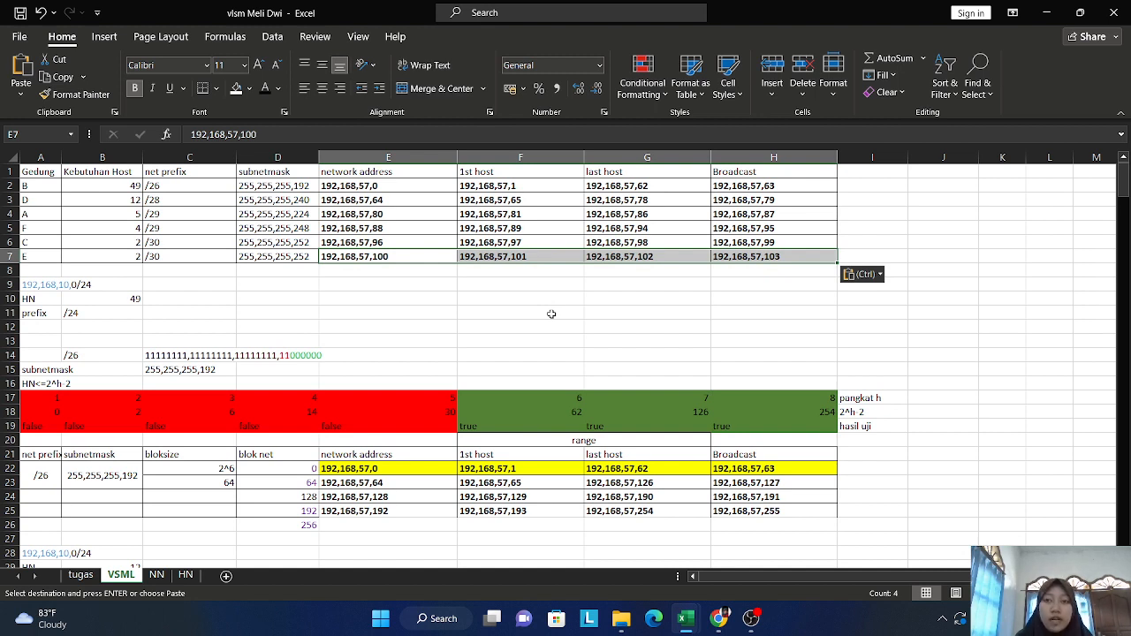
pyautogui.scroll(-5, 550, 314)
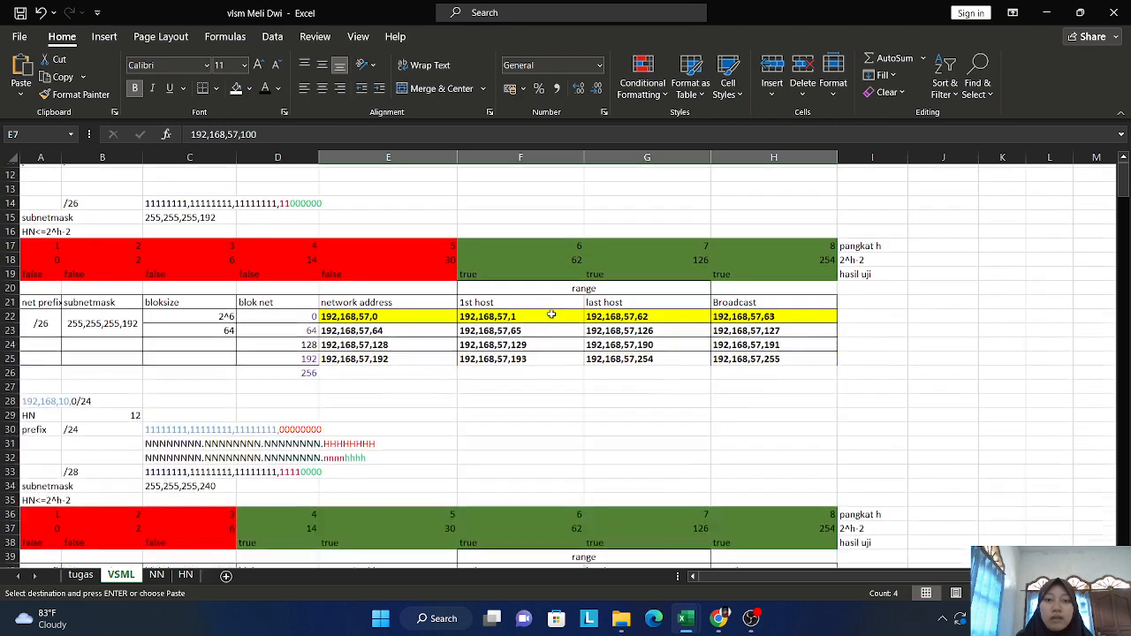